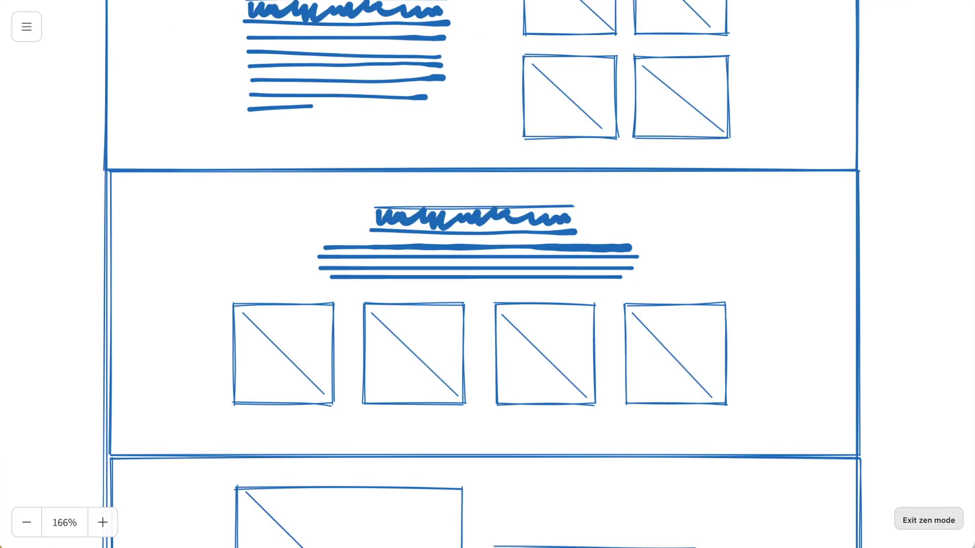
Step: Capture a screenshot of the wireframe section with the centred heading, text lines and four image boxes
{"action": "scroll", "coordinate": [515, 277], "scroll_direction": "down", "scroll_amount": 1}
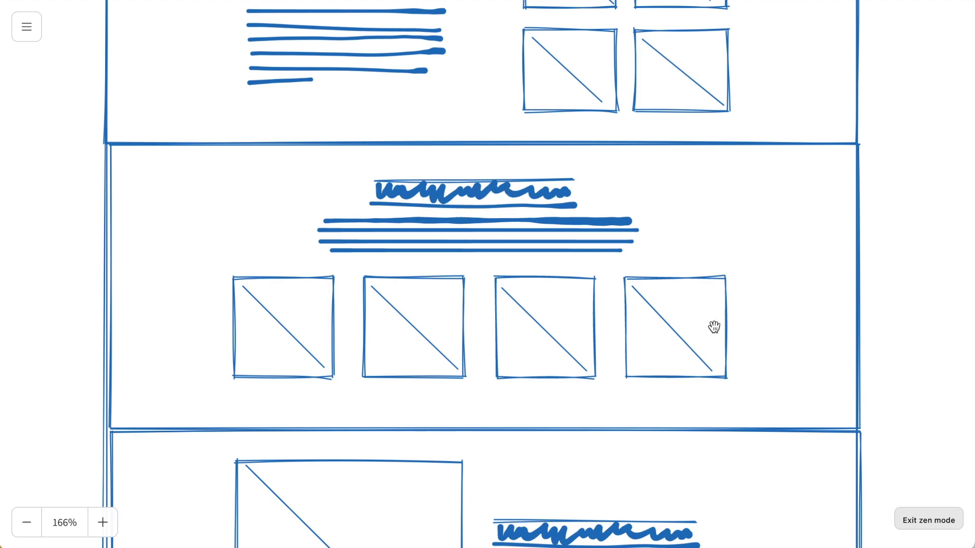
{"action": "key", "text": "super+shift+4"}
{"action": "left_click_drag", "start_coordinate": [105, 143], "coordinate": [860, 432]}
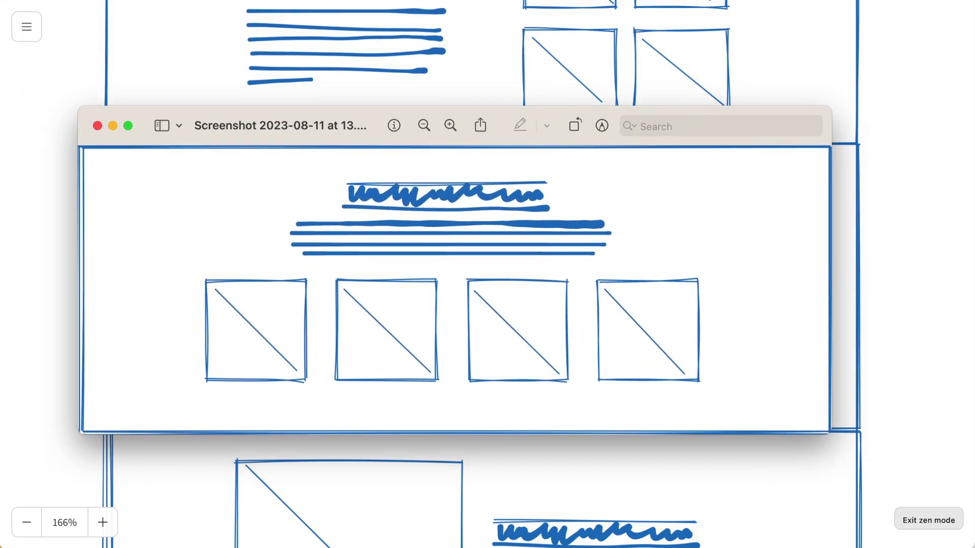
Step: Resize the captured wireframe image to 1280 pixels wide and close it
{"action": "left_click", "coordinate": [201, 1]}
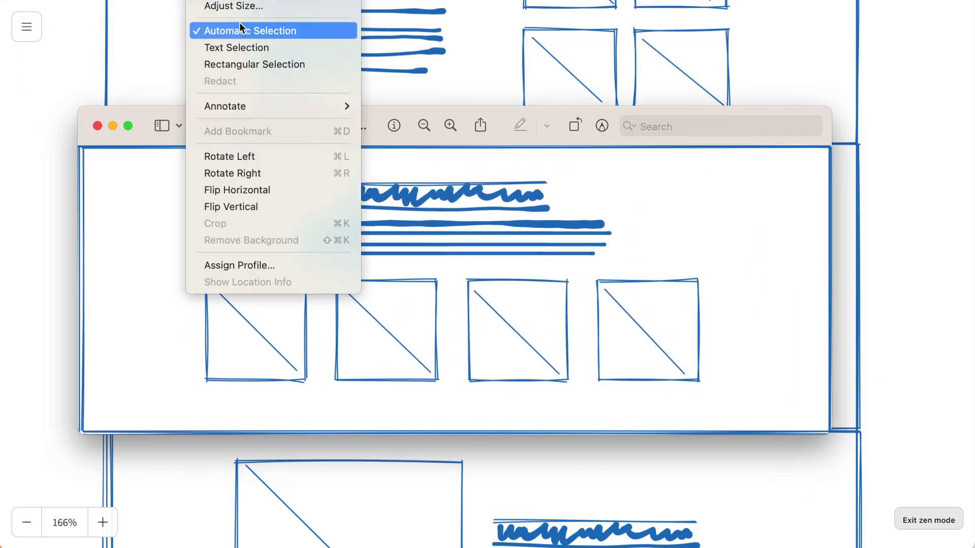
{"action": "left_click", "coordinate": [229, 8]}
{"action": "type", "text": "1280"}
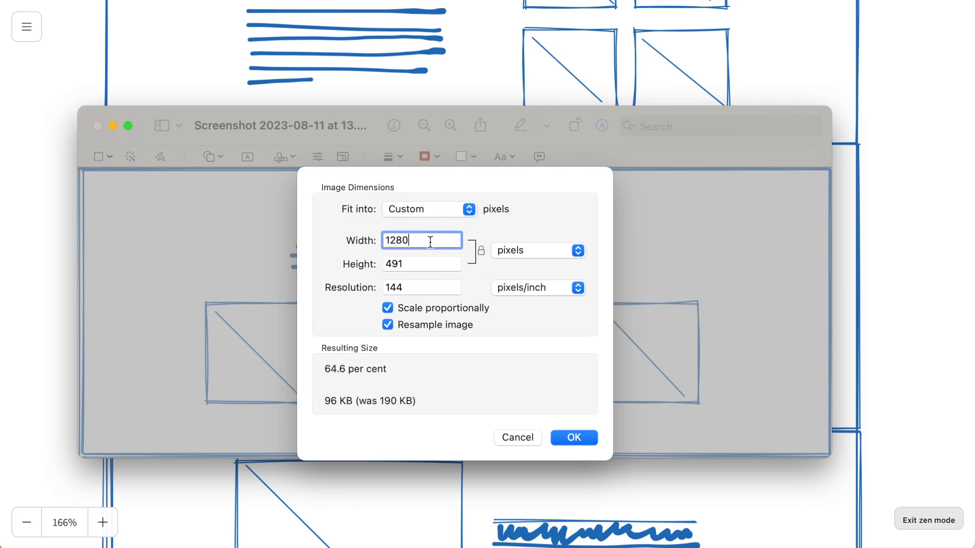
{"action": "left_click", "coordinate": [588, 438]}
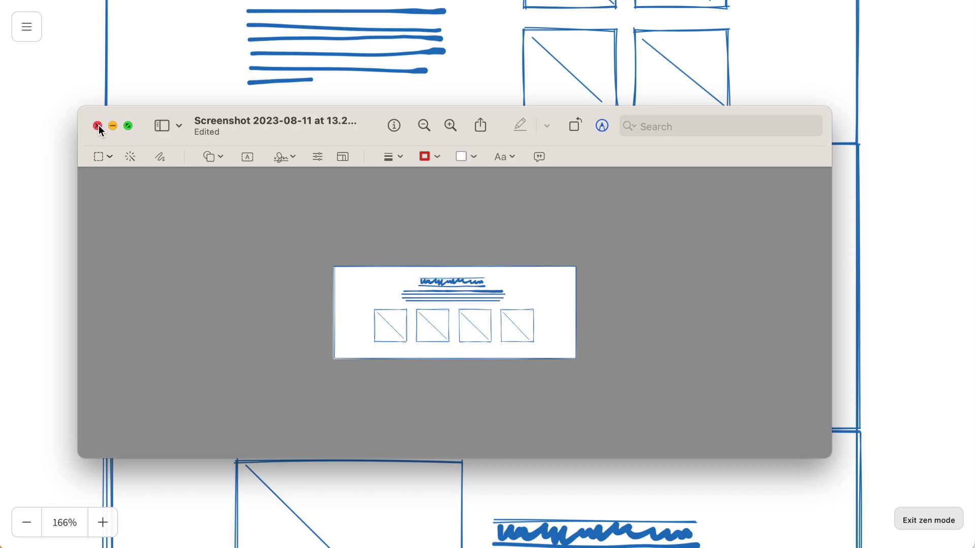
{"action": "left_click", "coordinate": [98, 126]}
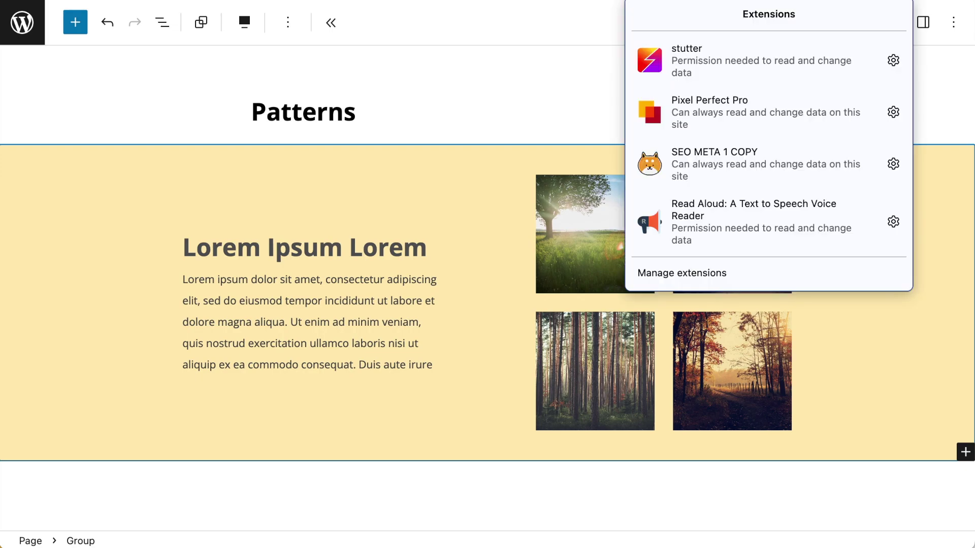
Step: Launch Pixel Perfect Pro on the WordPress Patterns page, upload the wireframe image as an overlay, and collapse the image tray
{"action": "left_click", "coordinate": [781, 123]}
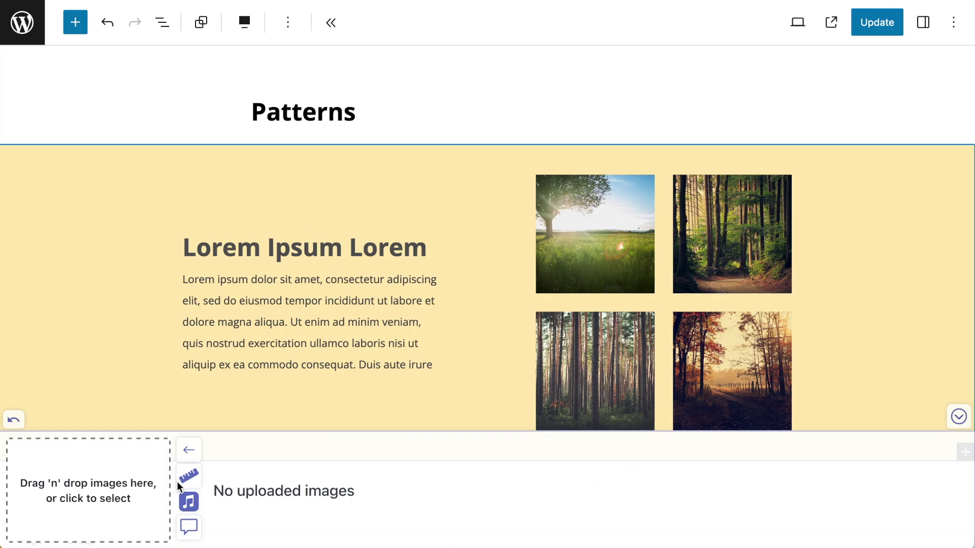
{"action": "left_click_drag", "start_coordinate": [1, 485], "coordinate": [84, 486]}
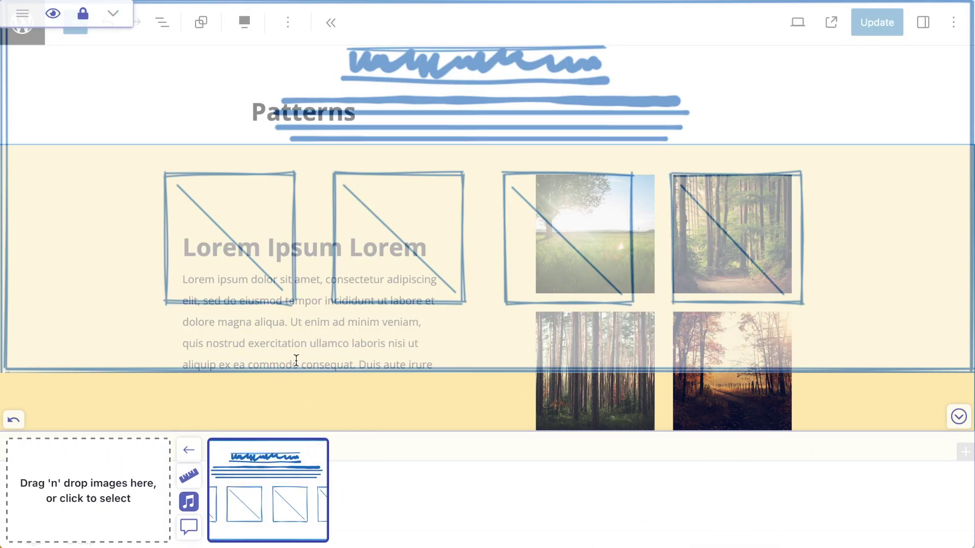
{"action": "left_click", "coordinate": [958, 417]}
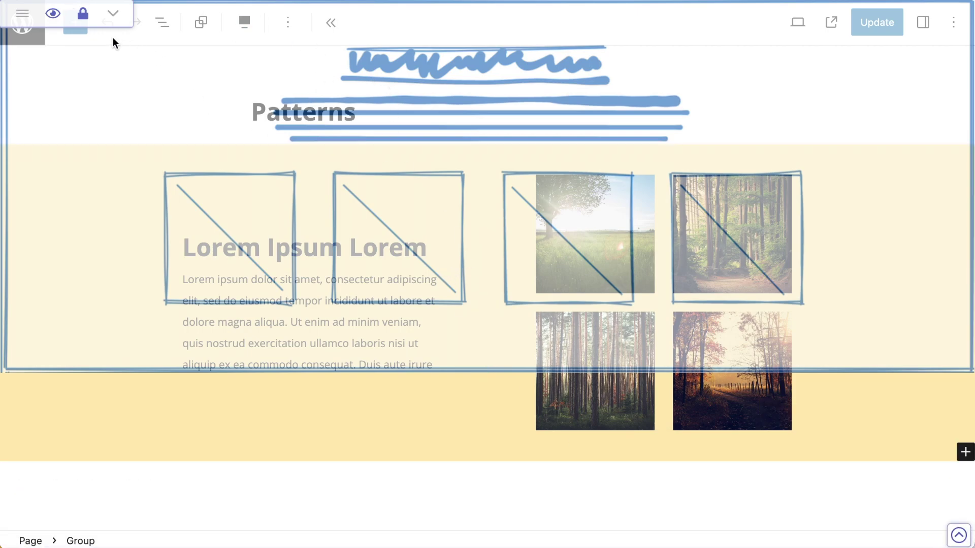
Step: Unlock the wireframe overlay, move it down to just below the page title, and lock it again
{"action": "left_click", "coordinate": [84, 16]}
{"action": "left_click_drag", "start_coordinate": [487, 211], "coordinate": [490, 314]}
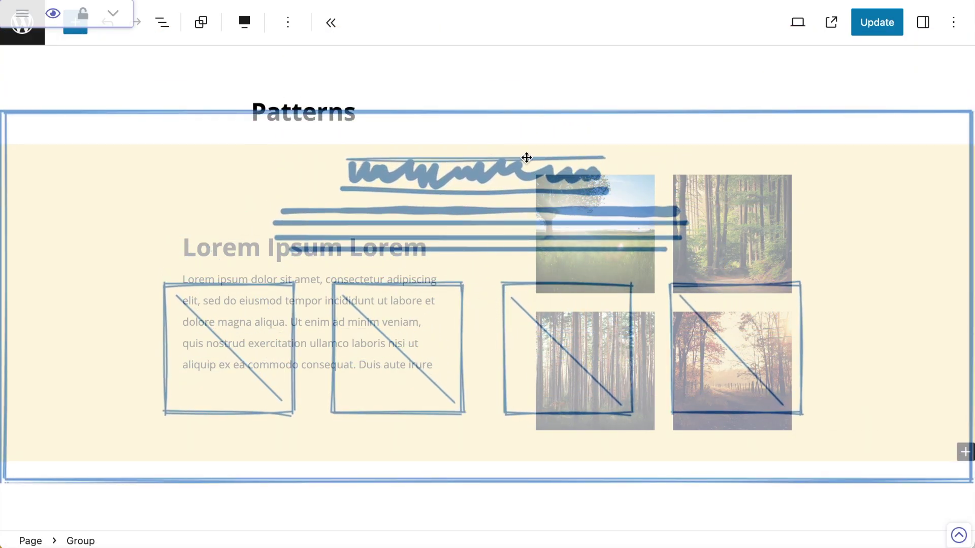
{"action": "left_click", "coordinate": [82, 14]}
Step: Preview the wireframe overlay at 100% opacity, and reduce it until it is only faint over the page
{"action": "left_click", "coordinate": [113, 16]}
{"action": "mouse_move", "coordinate": [79, 173]}
{"action": "left_mouse_down"}
{"action": "mouse_move", "coordinate": [207, 172]}
{"action": "mouse_move", "coordinate": [130, 150]}
{"action": "left_mouse_up"}
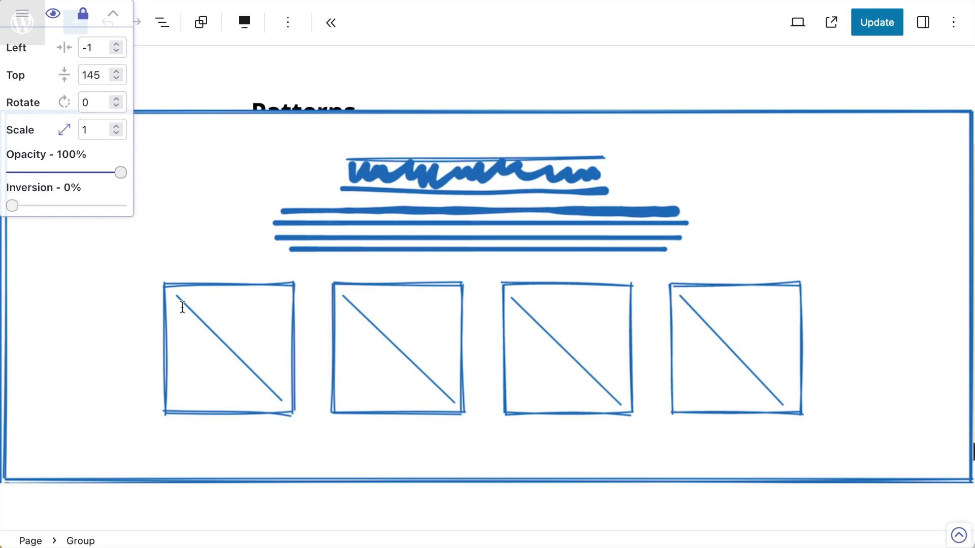
{"action": "left_click", "coordinate": [113, 13]}
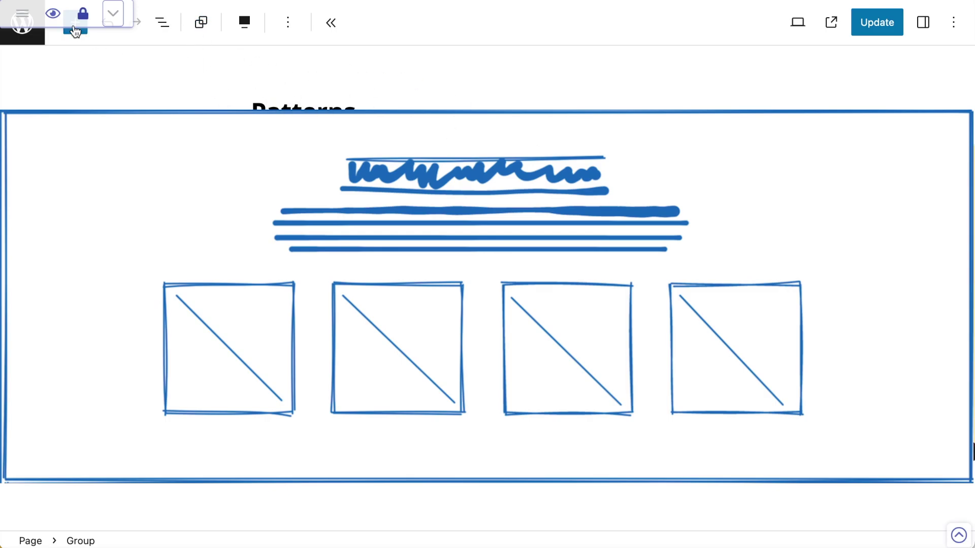
{"action": "left_click", "coordinate": [114, 18]}
{"action": "left_click_drag", "start_coordinate": [121, 172], "coordinate": [25, 175]}
{"action": "left_click", "coordinate": [112, 13]}
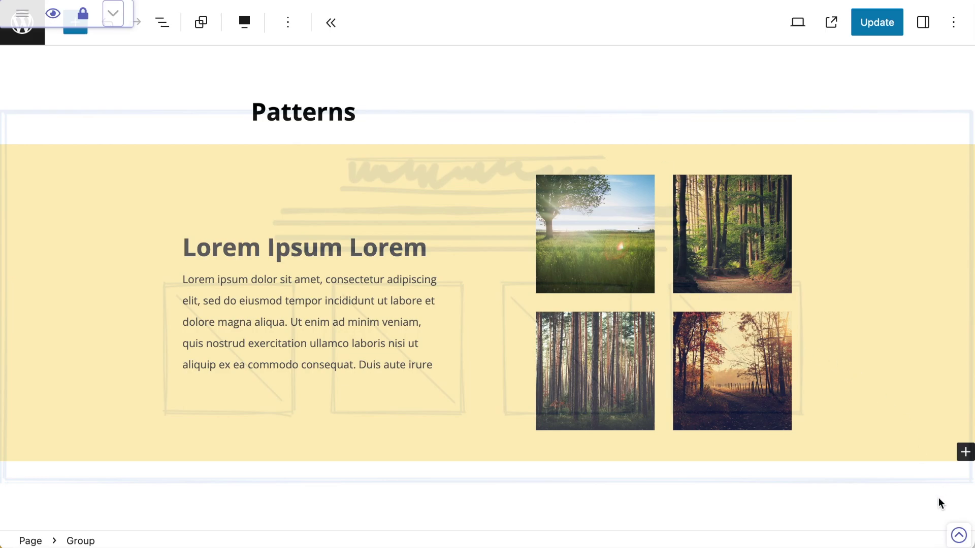
Step: Add a Group block below the yellow section, using the single-container layout
{"action": "left_click", "coordinate": [914, 469]}
{"action": "left_click", "coordinate": [747, 492]}
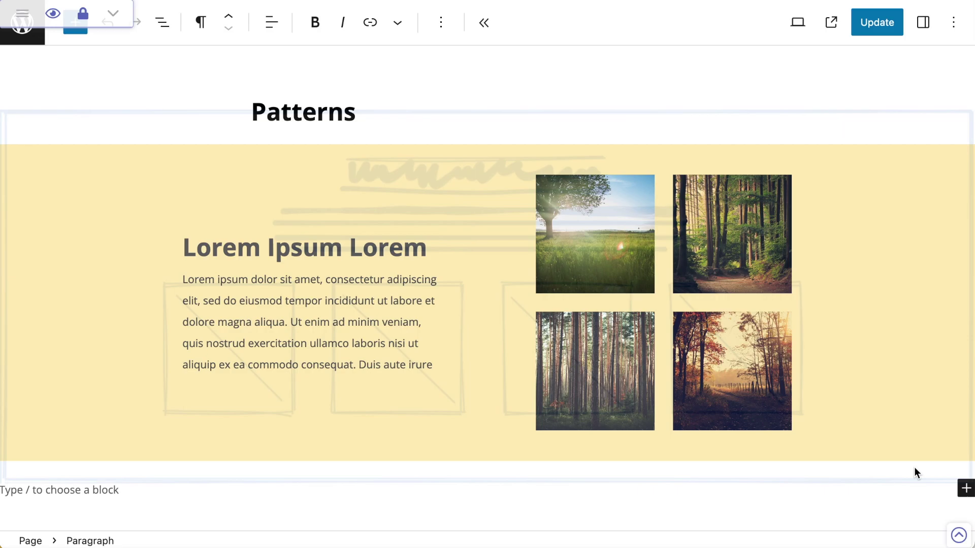
{"action": "type", "text": "/grou"}
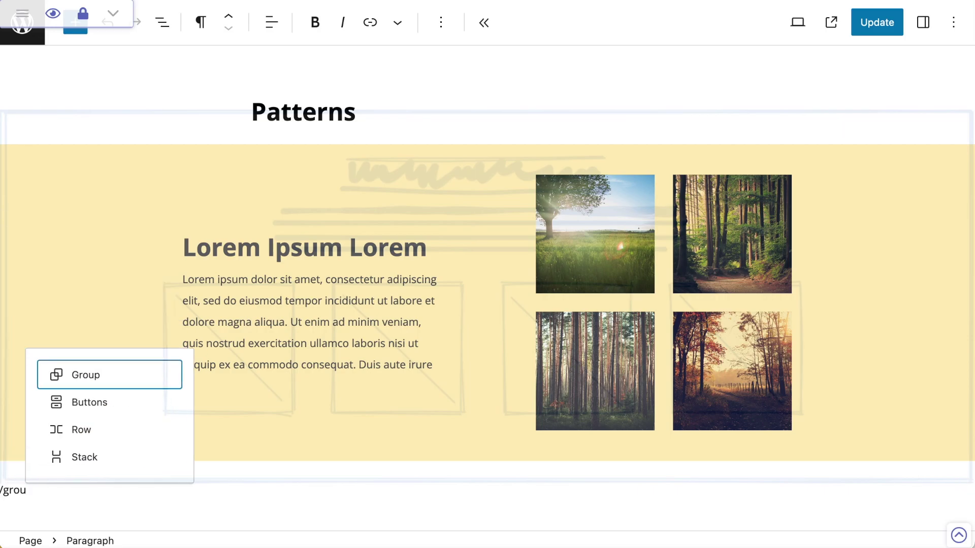
{"action": "left_click", "coordinate": [94, 374]}
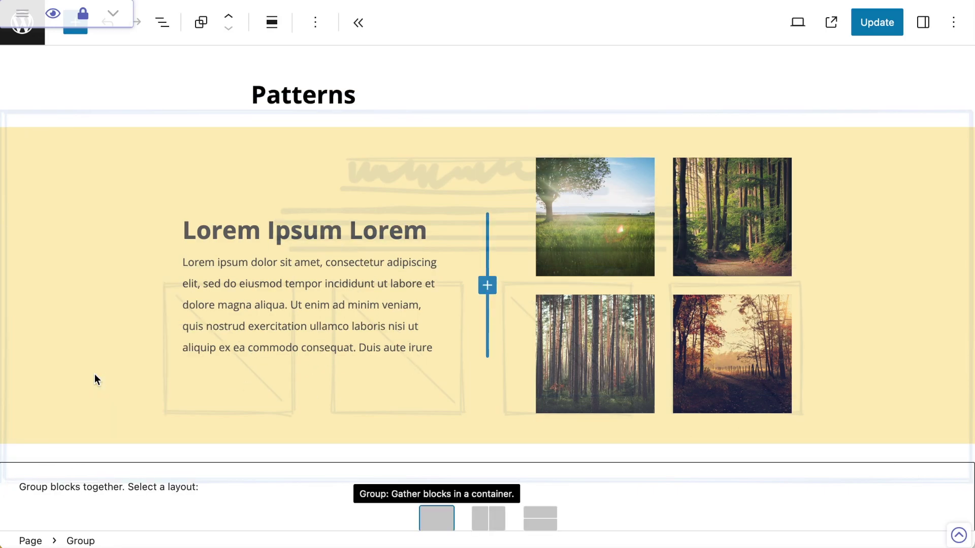
{"action": "scroll", "coordinate": [615, 415], "scroll_direction": "down", "scroll_amount": 3}
{"action": "left_click", "coordinate": [431, 373]}
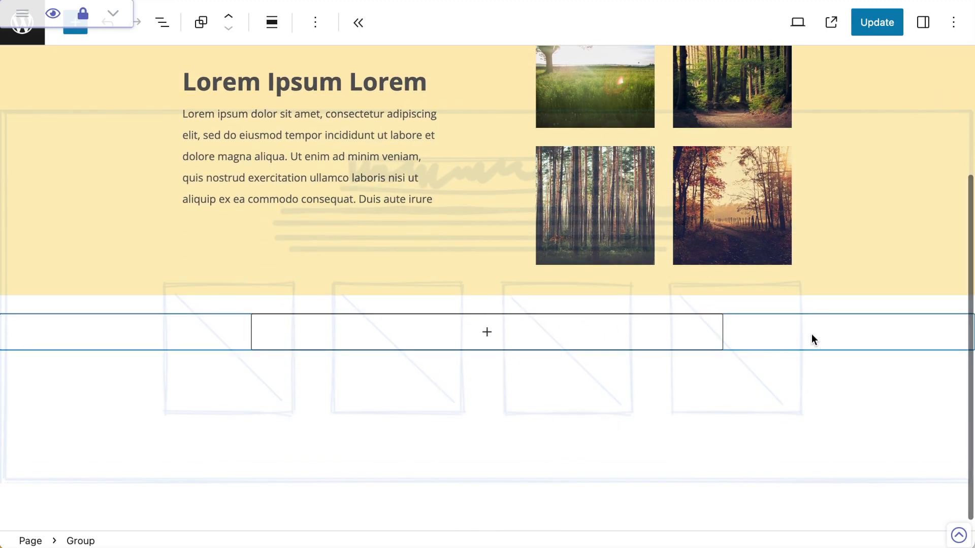
Step: Give the new group a custom light blue background, #CAEAFF, starting from the Pale cyan blue swatch
{"action": "left_click", "coordinate": [923, 22]}
{"action": "left_click", "coordinate": [920, 203]}
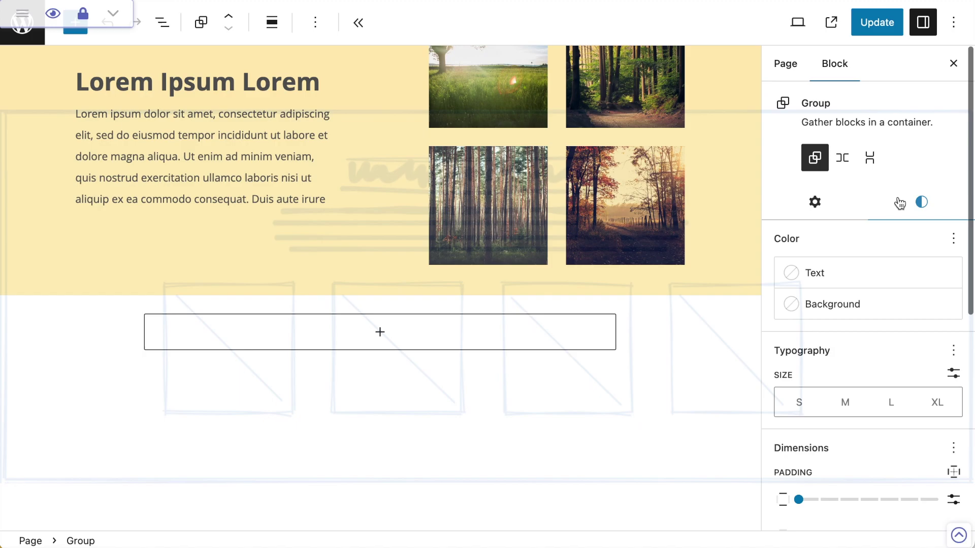
{"action": "left_click", "coordinate": [844, 308]}
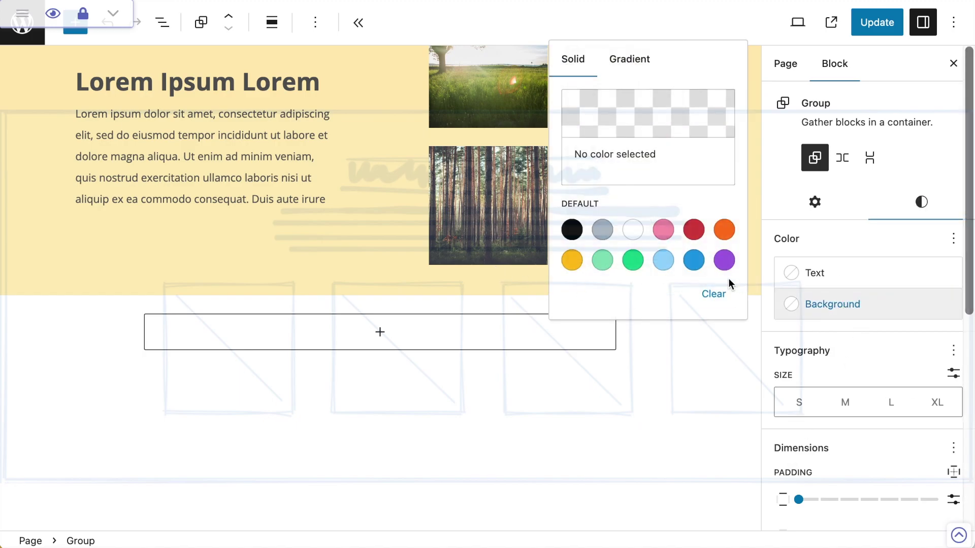
{"action": "left_click", "coordinate": [663, 260]}
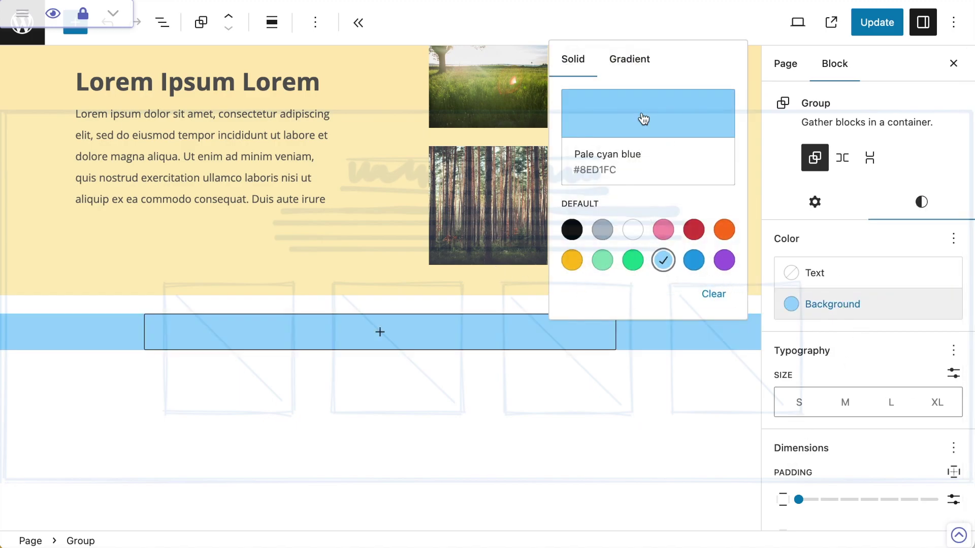
{"action": "left_click", "coordinate": [608, 116]}
{"action": "left_click_drag", "start_coordinate": [435, 98], "coordinate": [407, 91]}
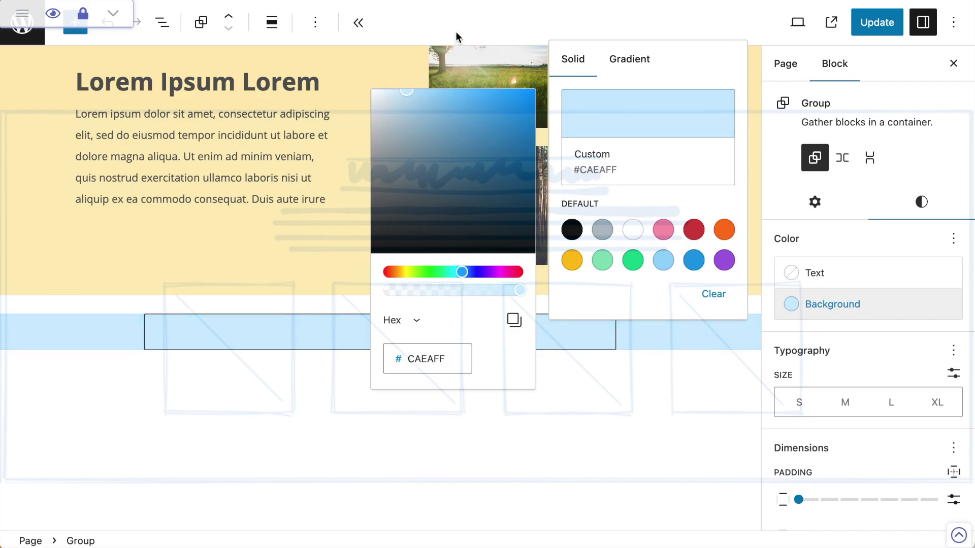
{"action": "left_click", "coordinate": [652, 102]}
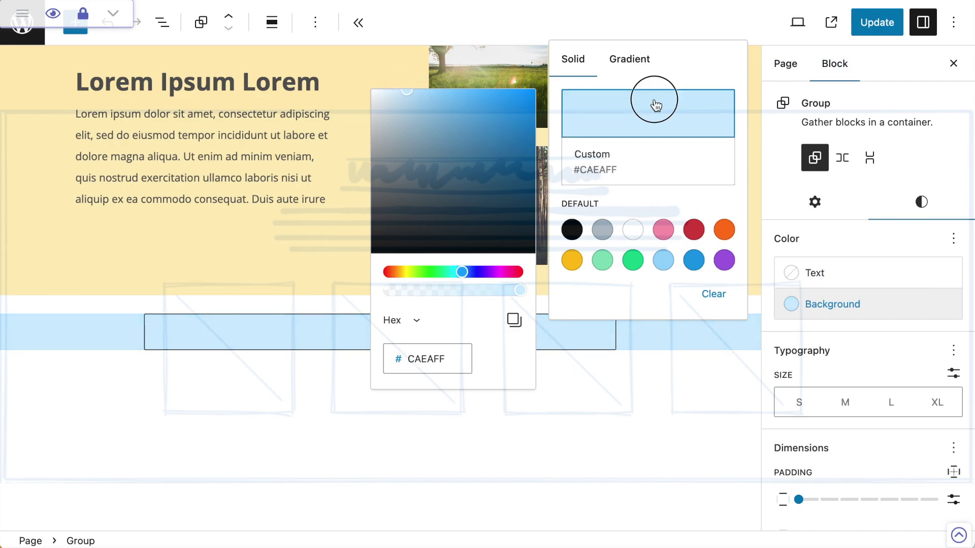
{"action": "left_click", "coordinate": [544, 434]}
Step: Show the wireframe overlay at 100% opacity for comparison, and reduce it to 9%
{"action": "scroll", "coordinate": [479, 348], "scroll_direction": "down", "scroll_amount": 3}
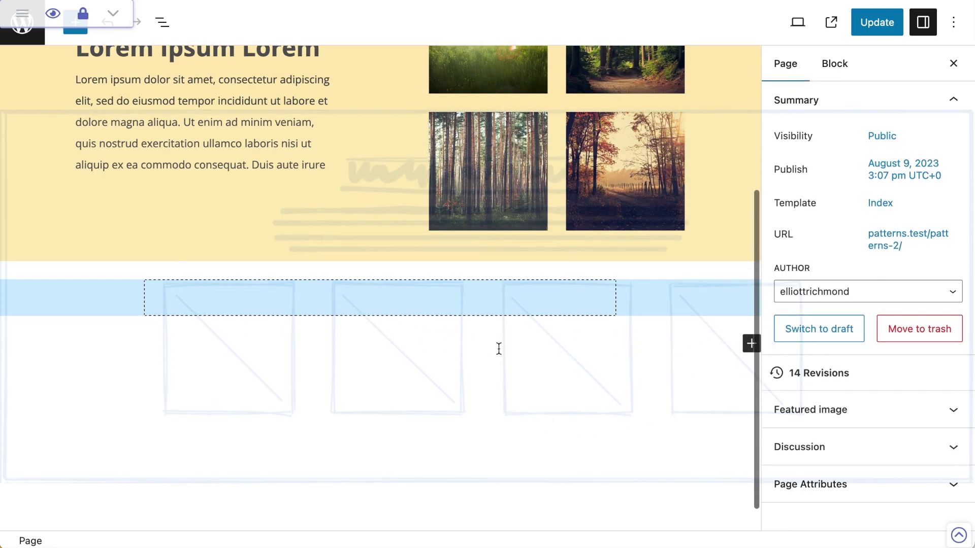
{"action": "scroll", "coordinate": [498, 348], "scroll_direction": "up", "scroll_amount": 8}
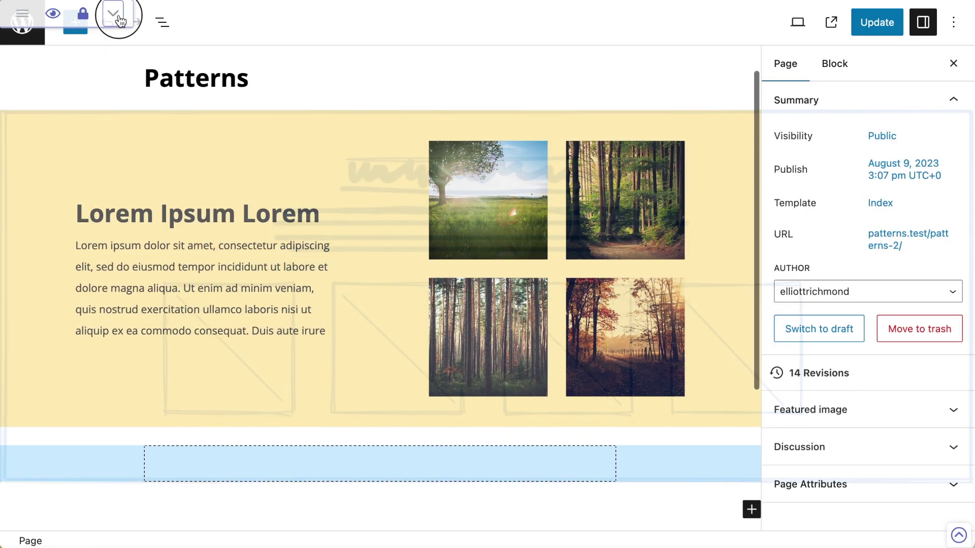
{"action": "left_click", "coordinate": [120, 21]}
{"action": "left_click_drag", "start_coordinate": [14, 173], "coordinate": [220, 183]}
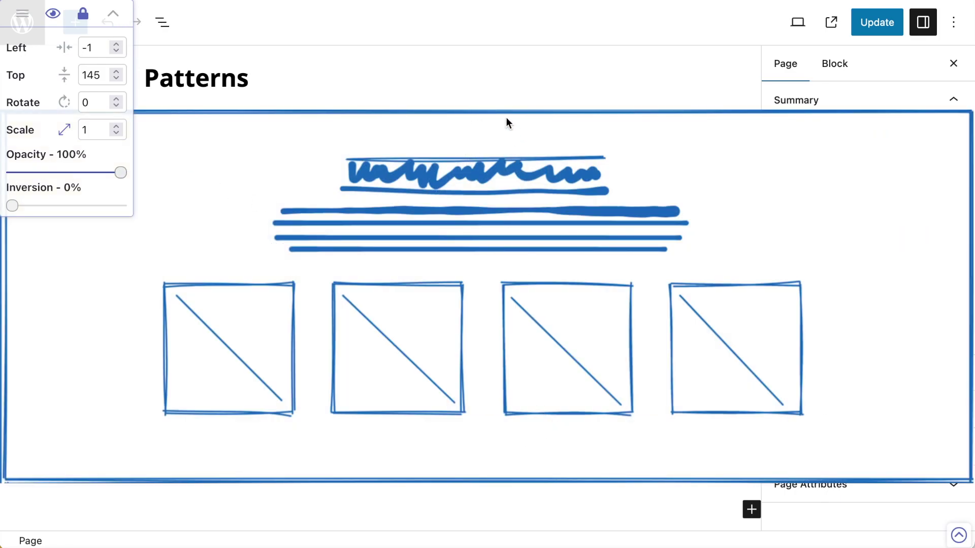
{"action": "left_click_drag", "start_coordinate": [120, 172], "coordinate": [22, 173]}
Step: Set the vertical padding of the blue group to 6
{"action": "left_click", "coordinate": [690, 339]}
{"action": "scroll", "coordinate": [696, 350], "scroll_direction": "down", "scroll_amount": 5}
{"action": "left_click", "coordinate": [683, 330]}
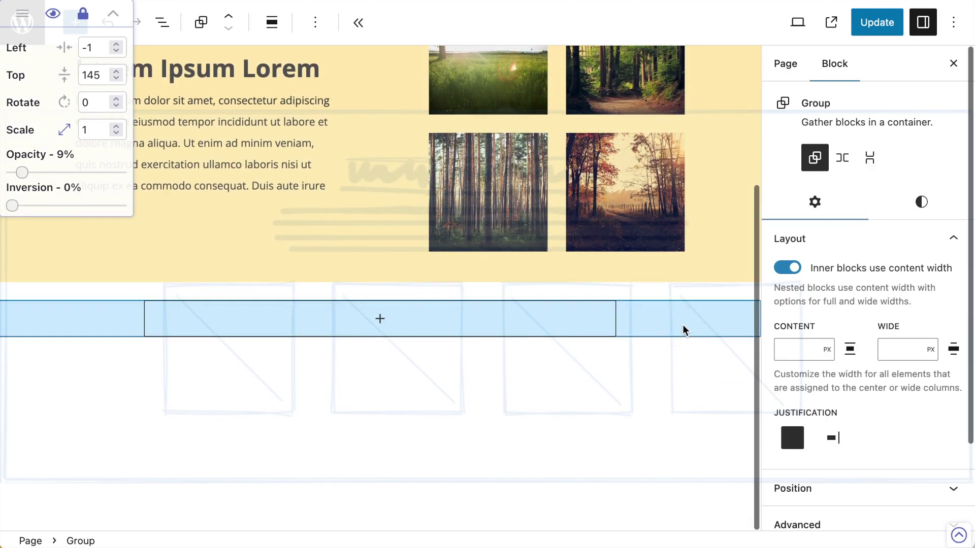
{"action": "left_click", "coordinate": [921, 202]}
{"action": "scroll", "coordinate": [893, 355], "scroll_direction": "down", "scroll_amount": 3}
{"action": "left_click_drag", "start_coordinate": [800, 364], "coordinate": [913, 373]}
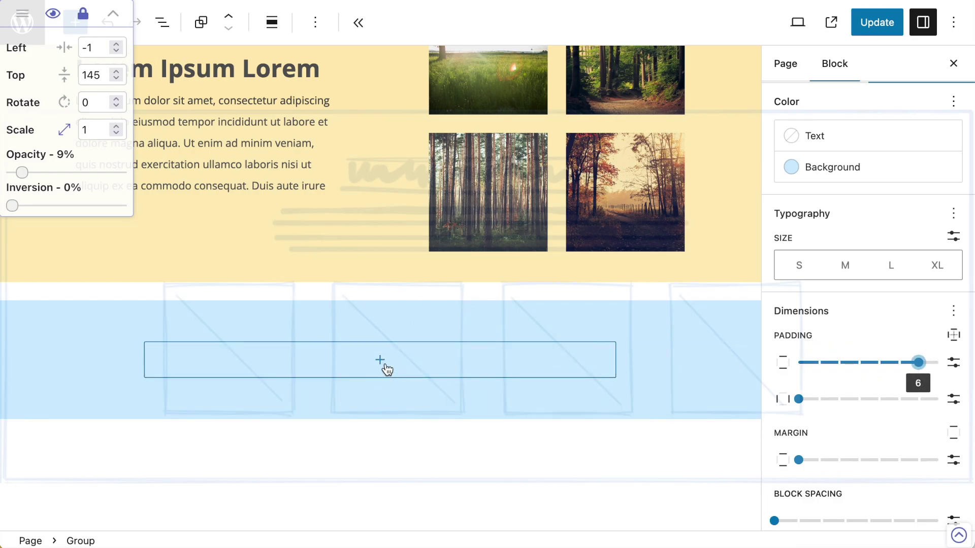
Step: Collapse the overlay settings, and copy the yellow section's heading and paragraph into the blue group
{"action": "left_click", "coordinate": [385, 367]}
{"action": "left_click", "coordinate": [272, 144]}
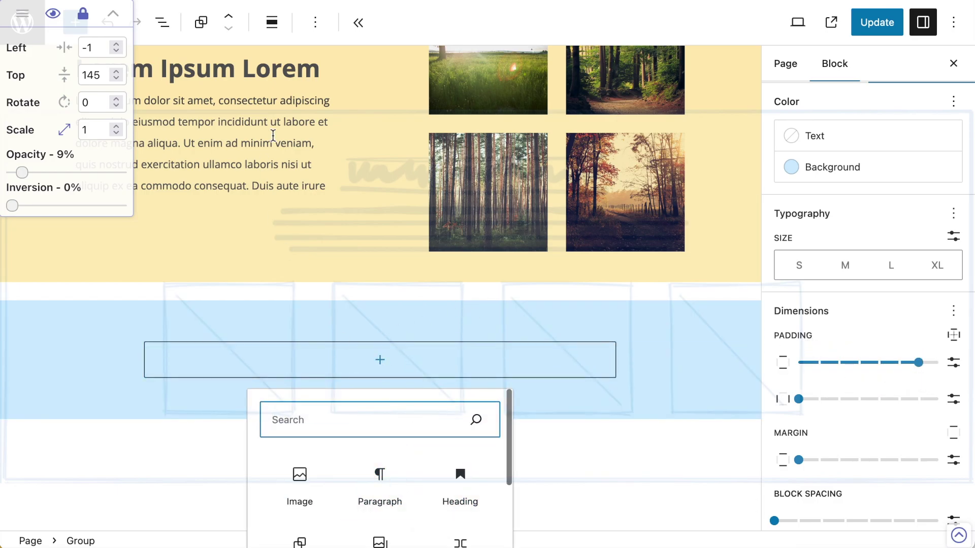
{"action": "left_click", "coordinate": [112, 18]}
{"action": "left_click_drag", "start_coordinate": [70, 70], "coordinate": [341, 193]}
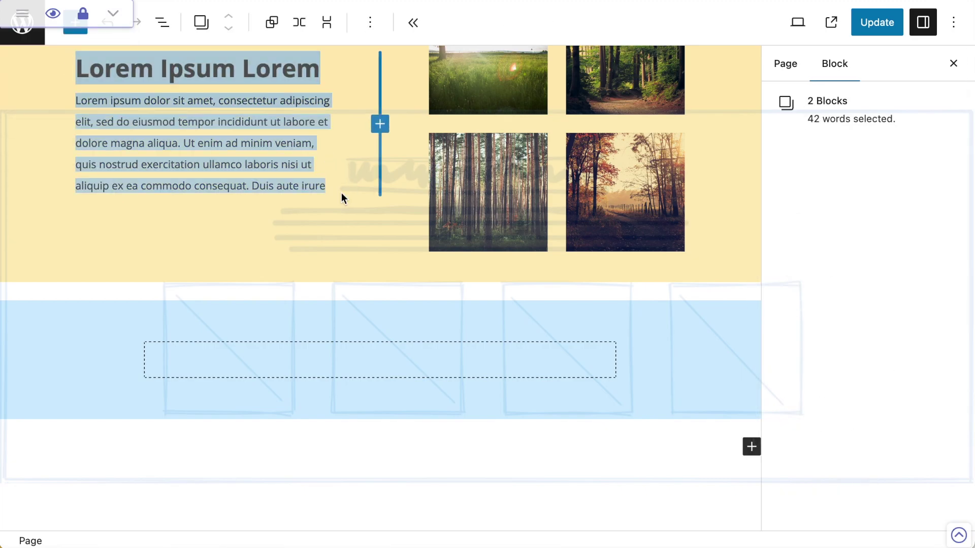
{"action": "key", "text": "ctrl+c"}
{"action": "left_click", "coordinate": [399, 366]}
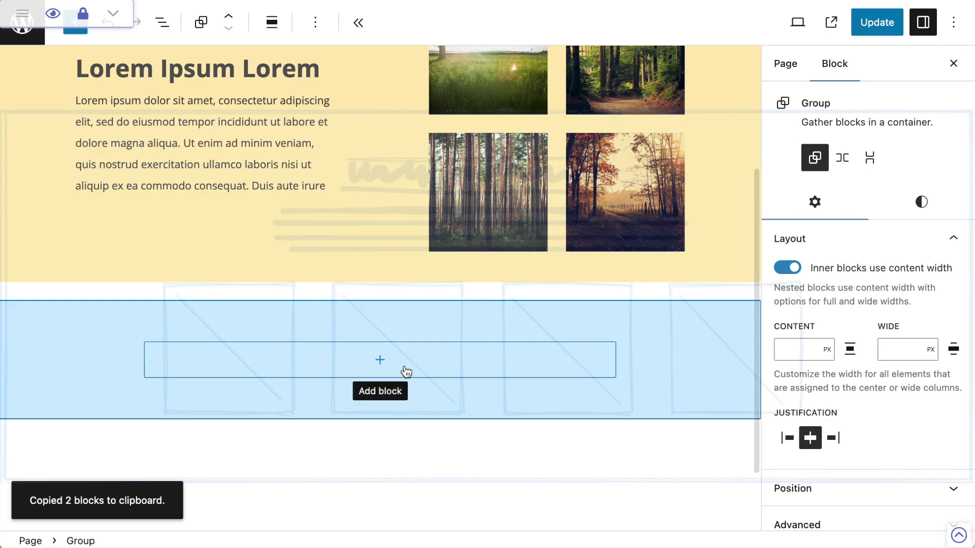
{"action": "key", "text": "ctrl+v"}
Step: Start an empty paragraph below the pasted text, and search the Openverse media for "sea view"
{"action": "left_click", "coordinate": [496, 446]}
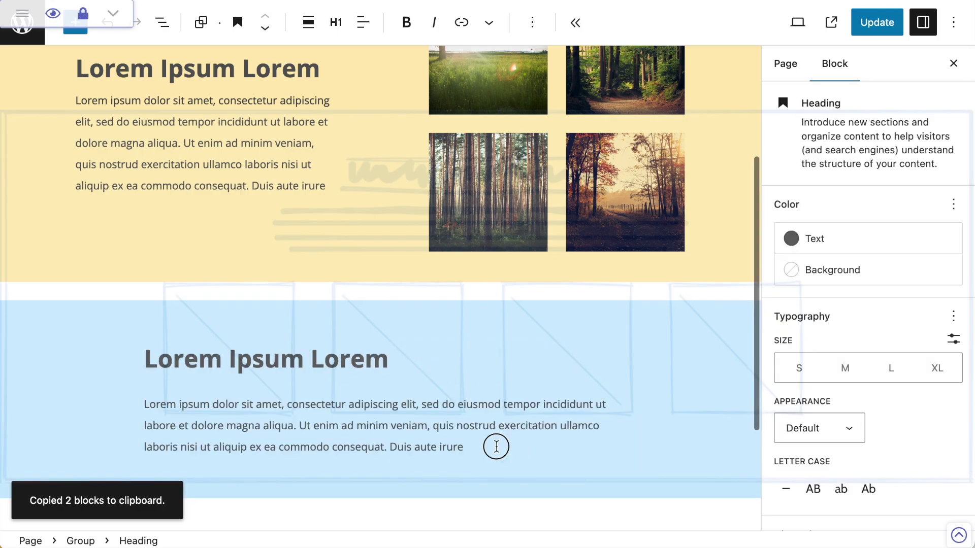
{"action": "key", "text": "Return"}
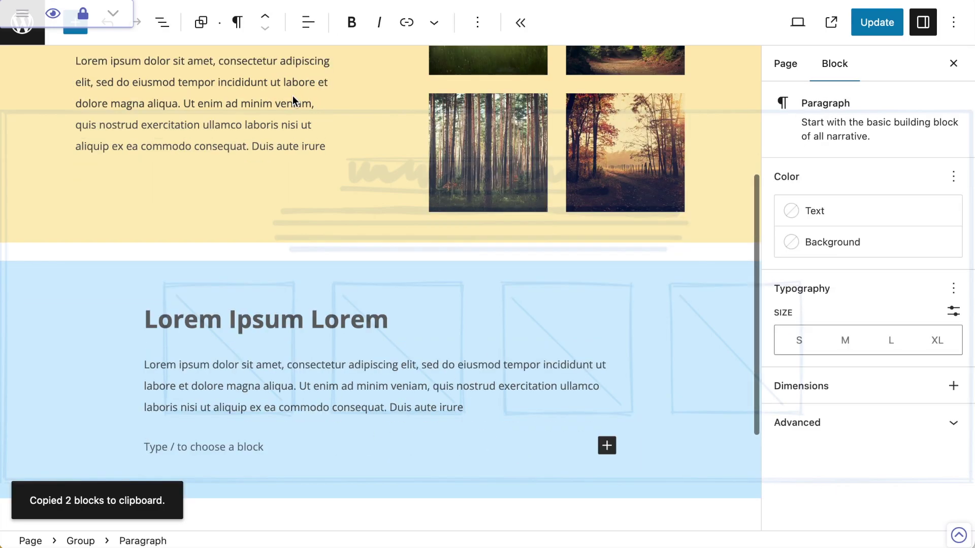
{"action": "left_click", "coordinate": [72, 30]}
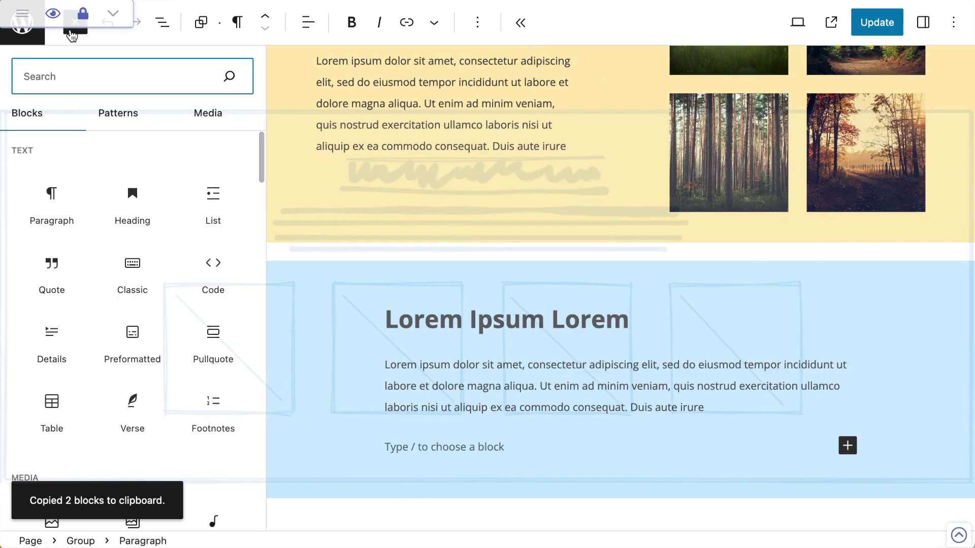
{"action": "left_click", "coordinate": [209, 116]}
{"action": "left_click", "coordinate": [35, 201]}
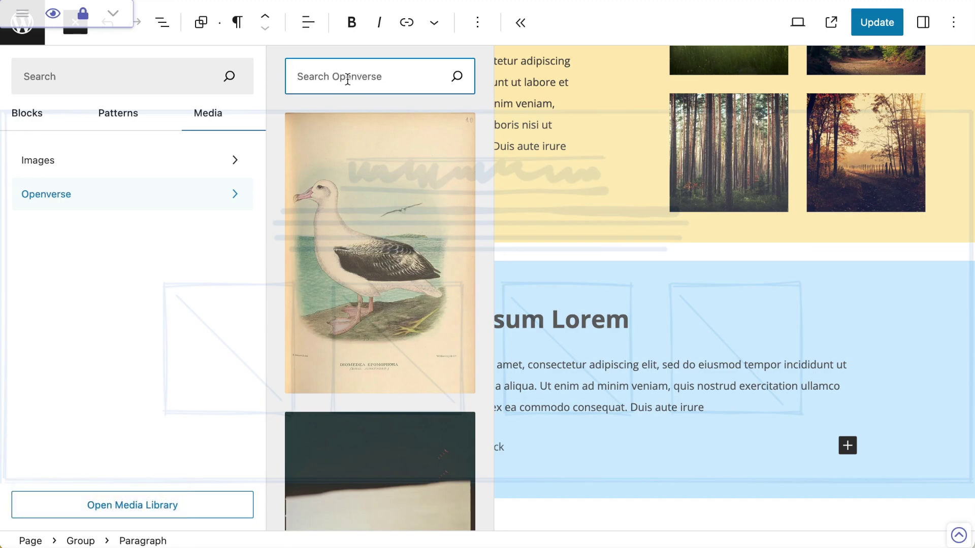
{"action": "type", "text": "sea view"}
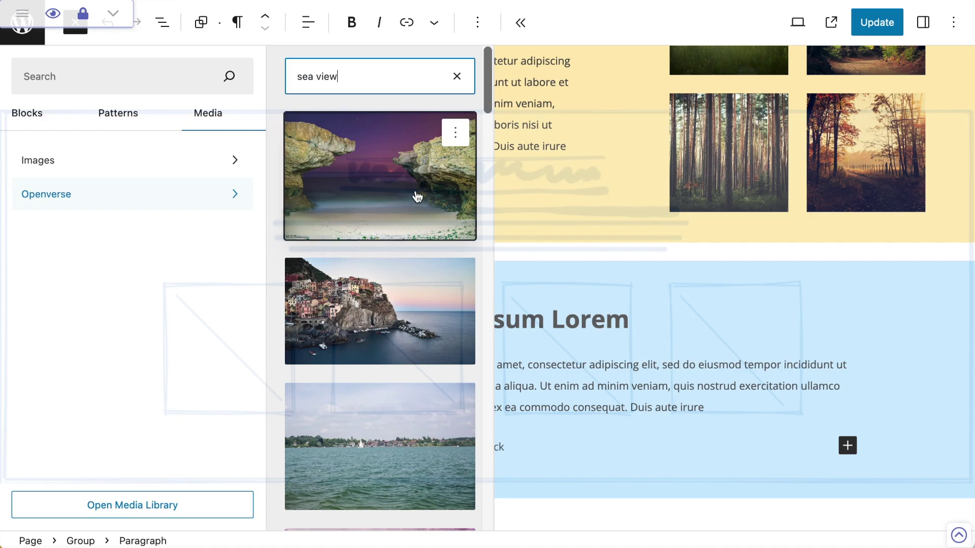
Step: Insert the first four "sea view" results, from the rocky cove to the underwater reef, into the blue group, and close the media browser
{"action": "left_click", "coordinate": [418, 197]}
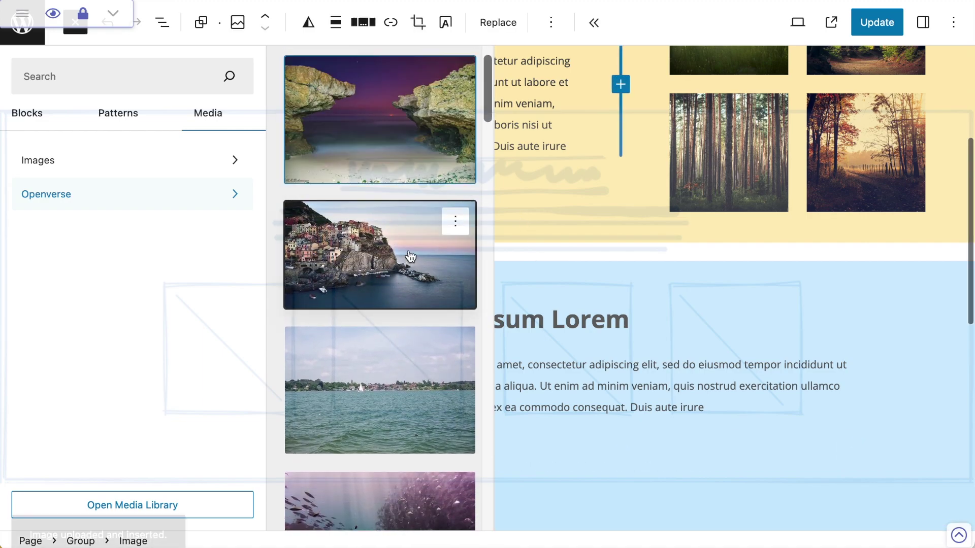
{"action": "left_click", "coordinate": [410, 257]}
{"action": "left_click", "coordinate": [404, 375]}
{"action": "scroll", "coordinate": [407, 381], "scroll_direction": "down", "scroll_amount": 2}
{"action": "scroll", "coordinate": [407, 386], "scroll_direction": "down", "scroll_amount": 1}
{"action": "left_click", "coordinate": [375, 373]}
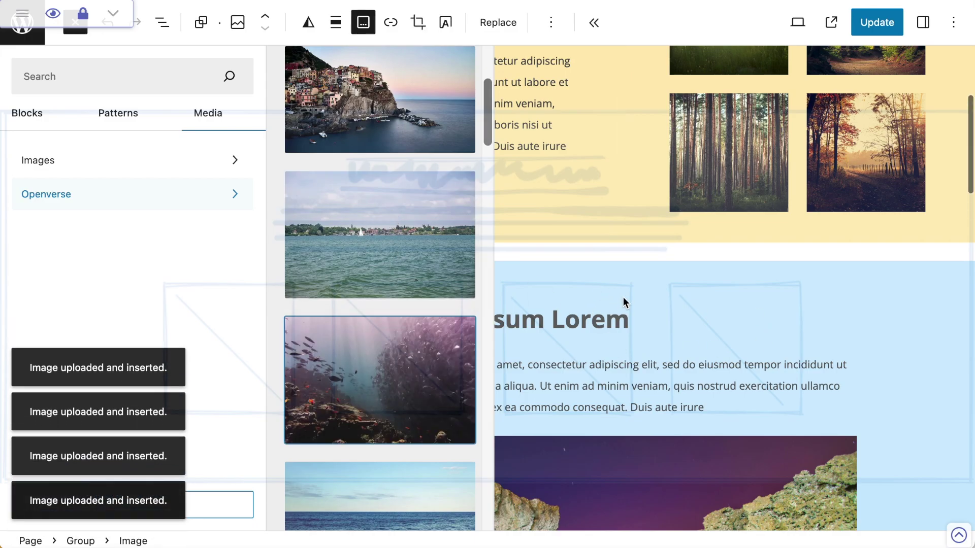
{"action": "key", "text": "Escape"}
{"action": "left_click", "coordinate": [584, 261]}
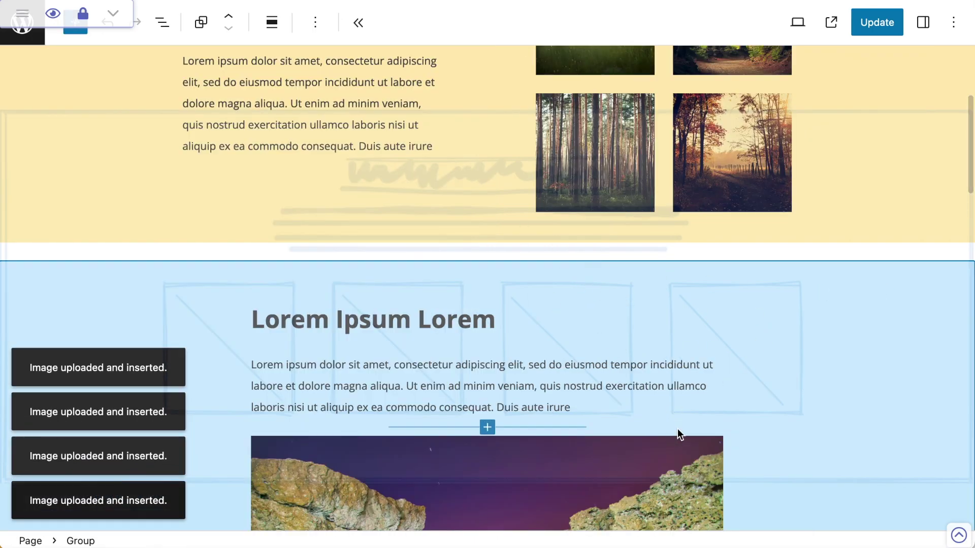
Step: Add an empty Gallery block directly after the text paragraph in the blue group
{"action": "scroll", "coordinate": [770, 425], "scroll_direction": "down", "scroll_amount": 20}
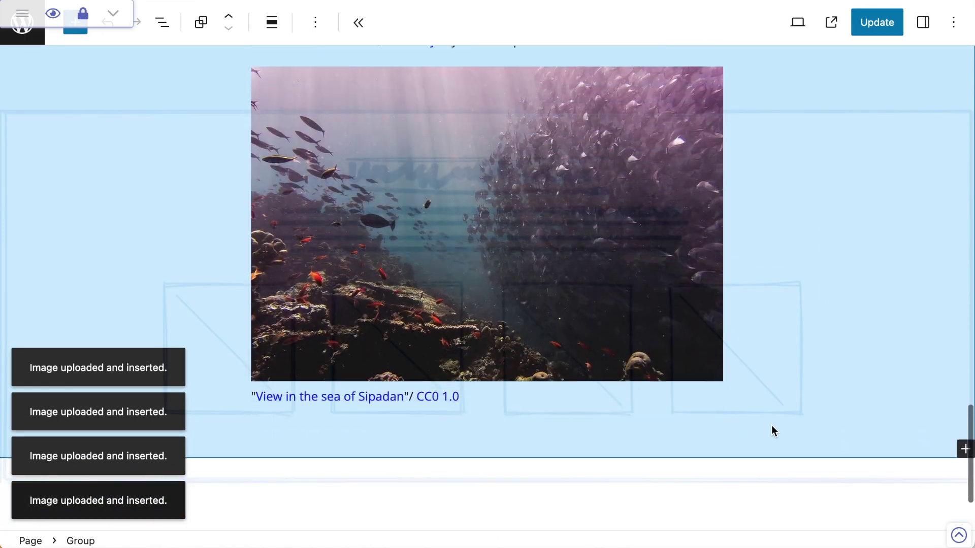
{"action": "scroll", "coordinate": [772, 425], "scroll_direction": "up", "scroll_amount": 15}
{"action": "scroll", "coordinate": [767, 425], "scroll_direction": "up", "scroll_amount": 2}
{"action": "left_click", "coordinate": [483, 354]}
{"action": "left_click", "coordinate": [162, 22]}
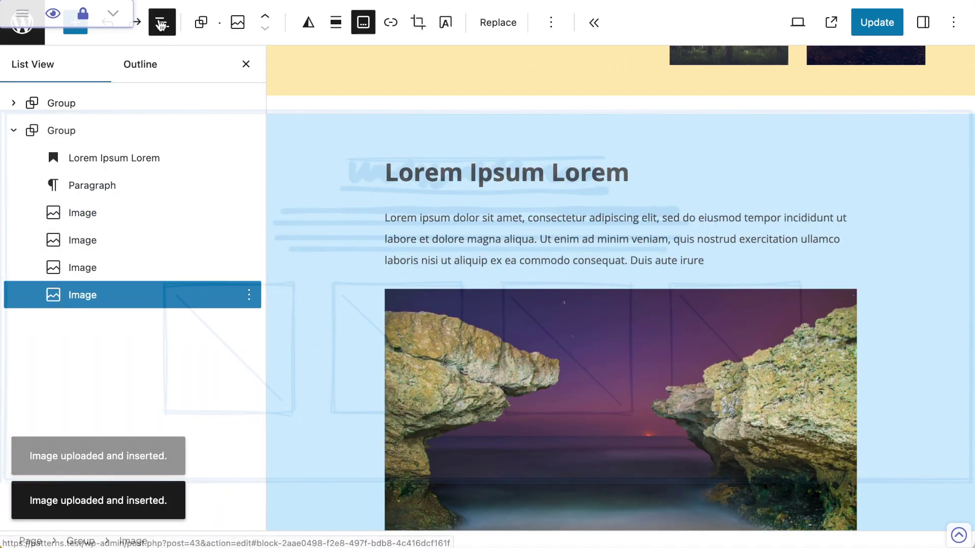
{"action": "left_click", "coordinate": [108, 182]}
{"action": "left_click", "coordinate": [250, 186]}
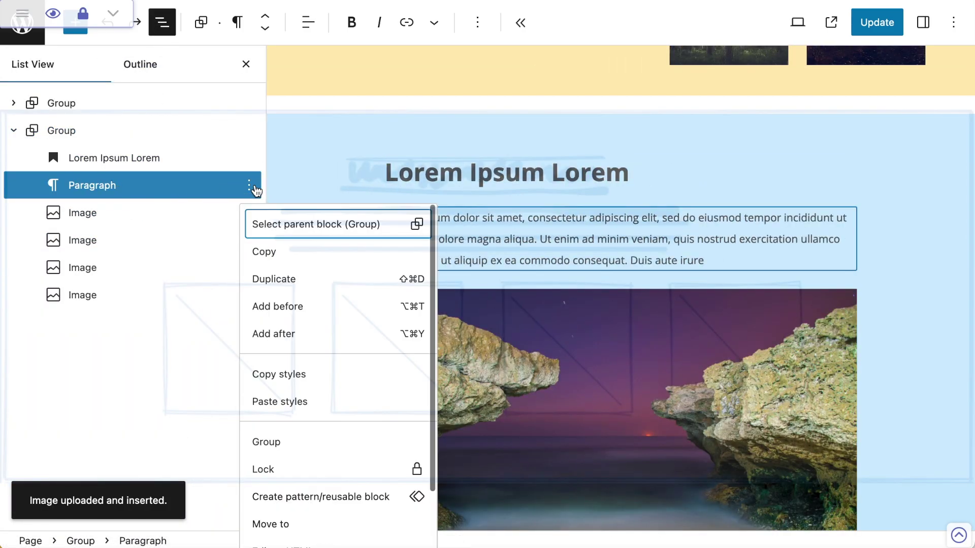
{"action": "left_click", "coordinate": [293, 339]}
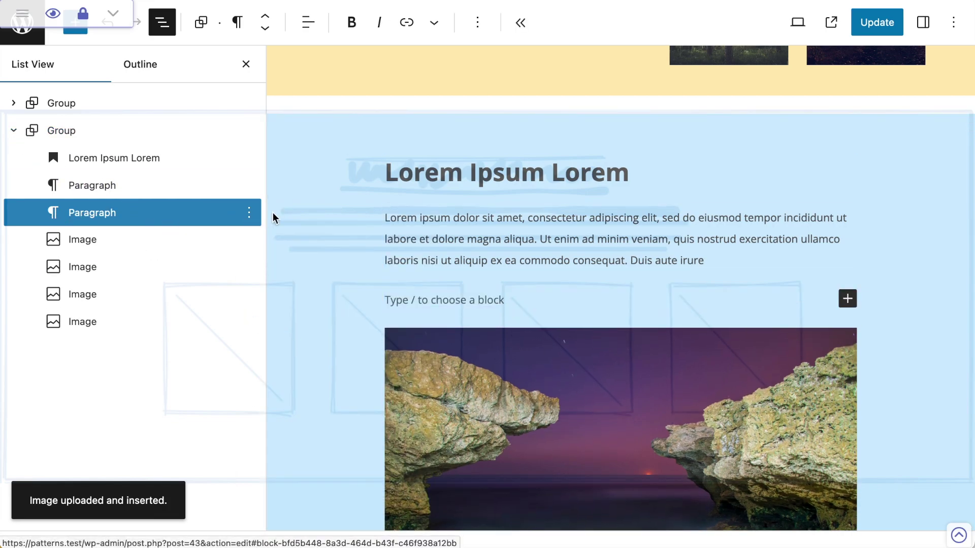
{"action": "type", "text": "/gall"}
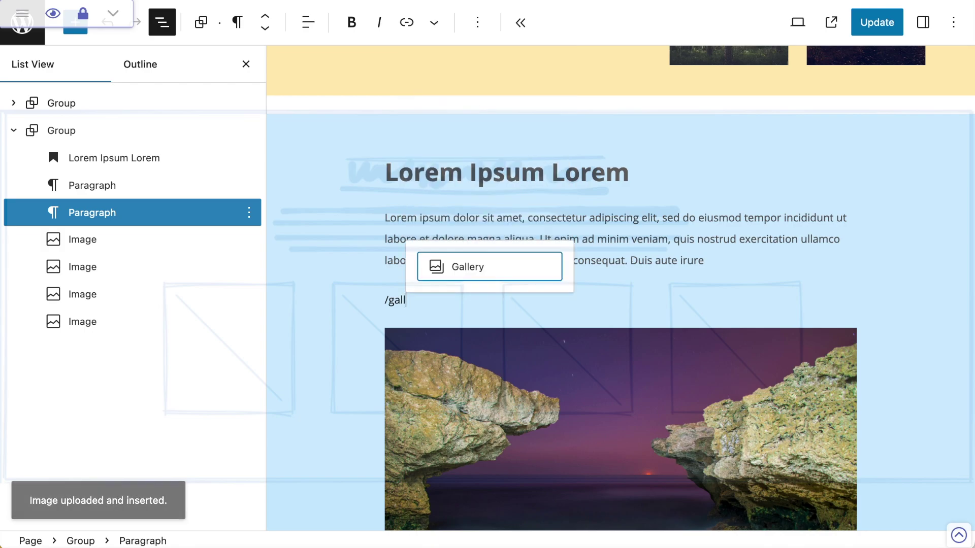
{"action": "key", "text": "Return"}
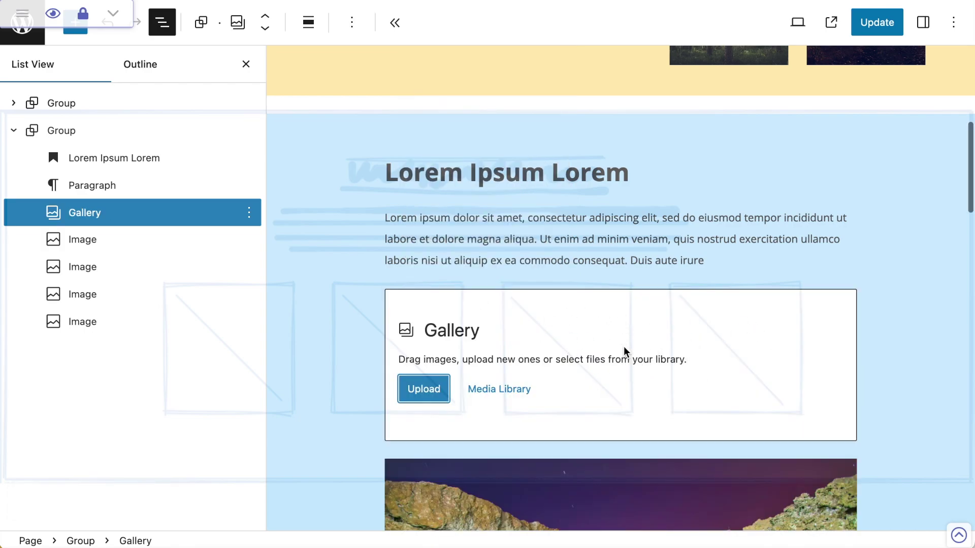
Step: Move all four image blocks of the blue group into the empty gallery
{"action": "left_click", "coordinate": [100, 252]}
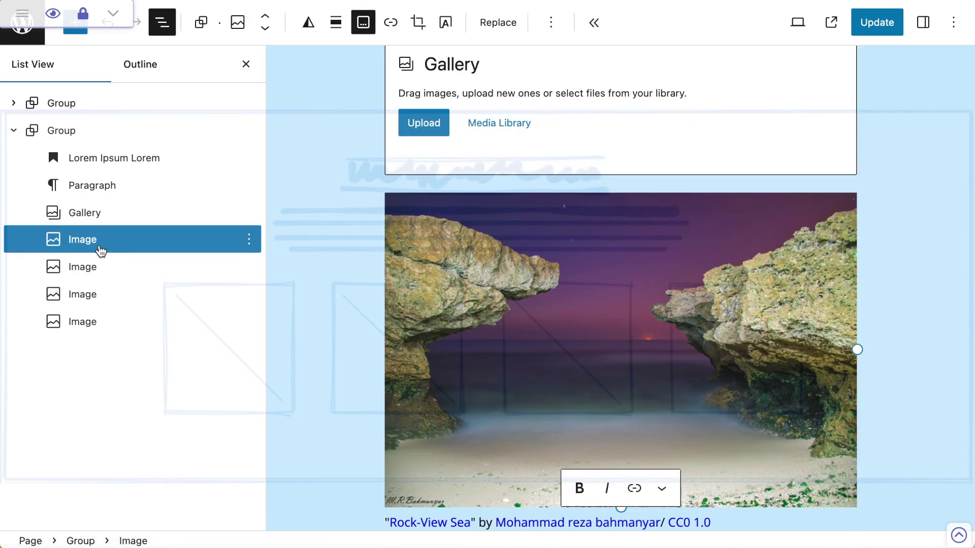
{"action": "key", "text": "shift+Down"}
{"action": "key", "text": "shift+Down"}
{"action": "key", "text": "shift+Down"}
{"action": "left_click_drag", "start_coordinate": [102, 265], "coordinate": [99, 215]}
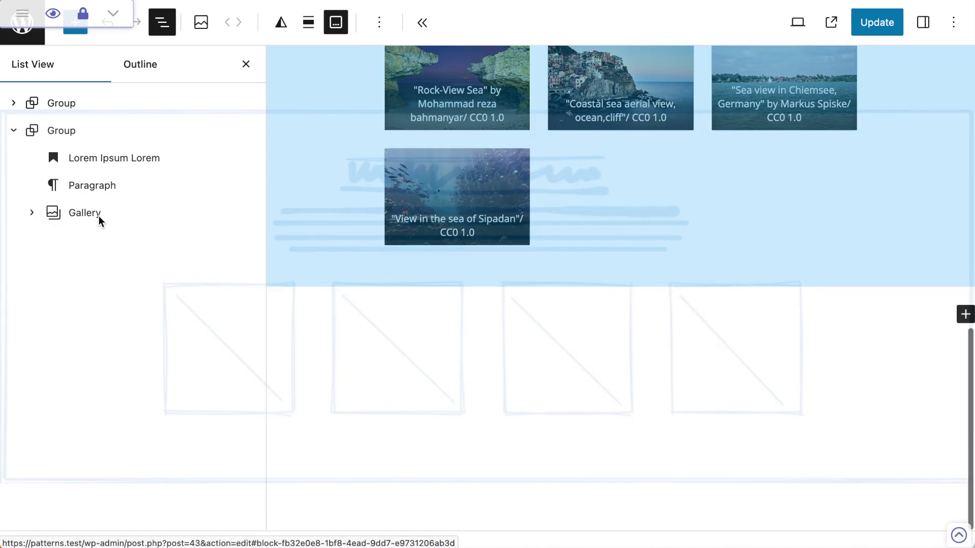
{"action": "scroll", "coordinate": [630, 145], "scroll_direction": "up", "scroll_amount": 3}
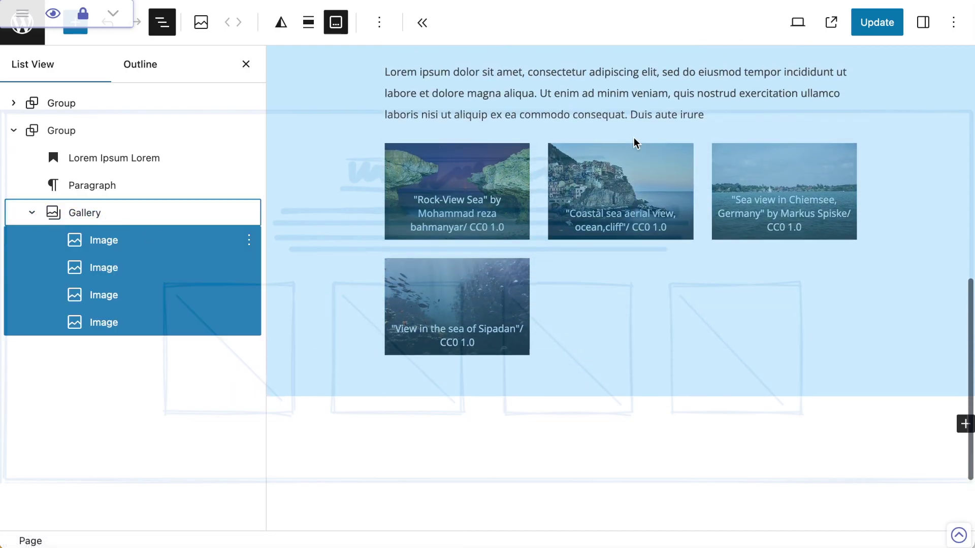
{"action": "scroll", "coordinate": [479, 261], "scroll_direction": "up", "scroll_amount": 1}
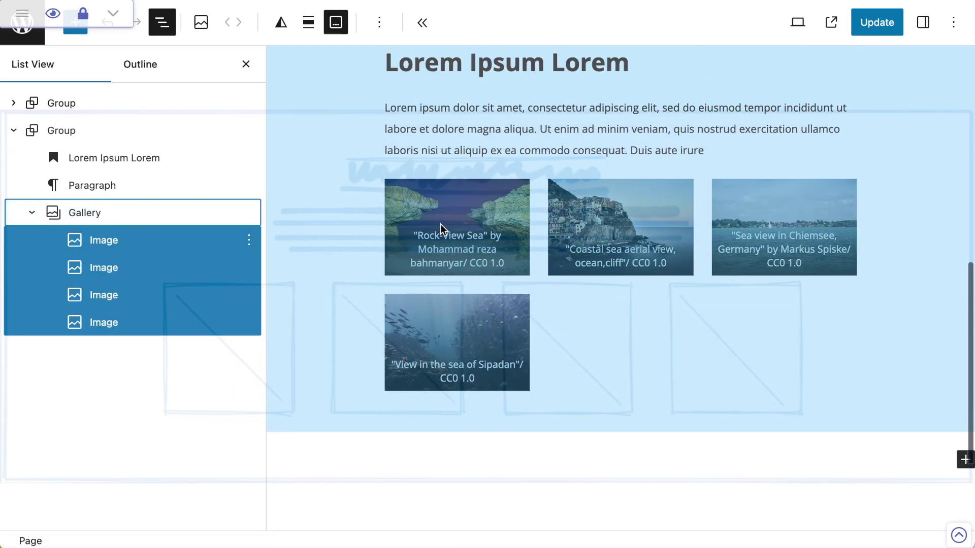
Step: Set the gallery in the blue group to 4 columns, and hide the block settings
{"action": "left_click", "coordinate": [104, 240]}
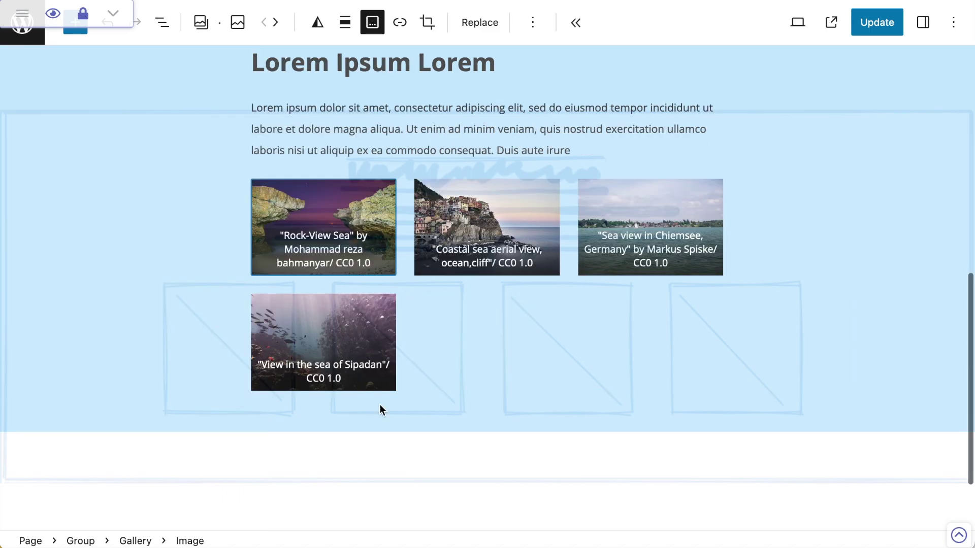
{"action": "left_click", "coordinate": [164, 23]}
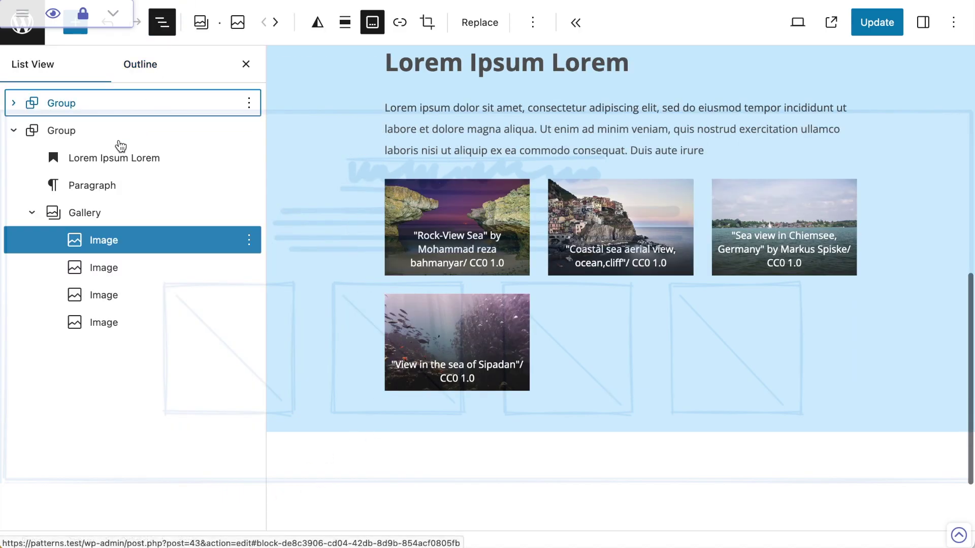
{"action": "left_click", "coordinate": [84, 212]}
{"action": "left_click", "coordinate": [162, 22]}
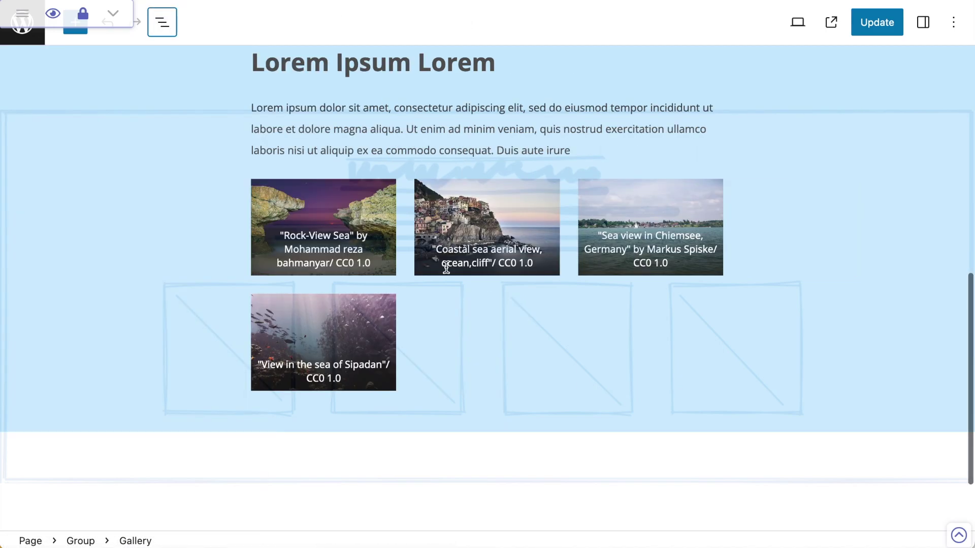
{"action": "left_click", "coordinate": [360, 339]}
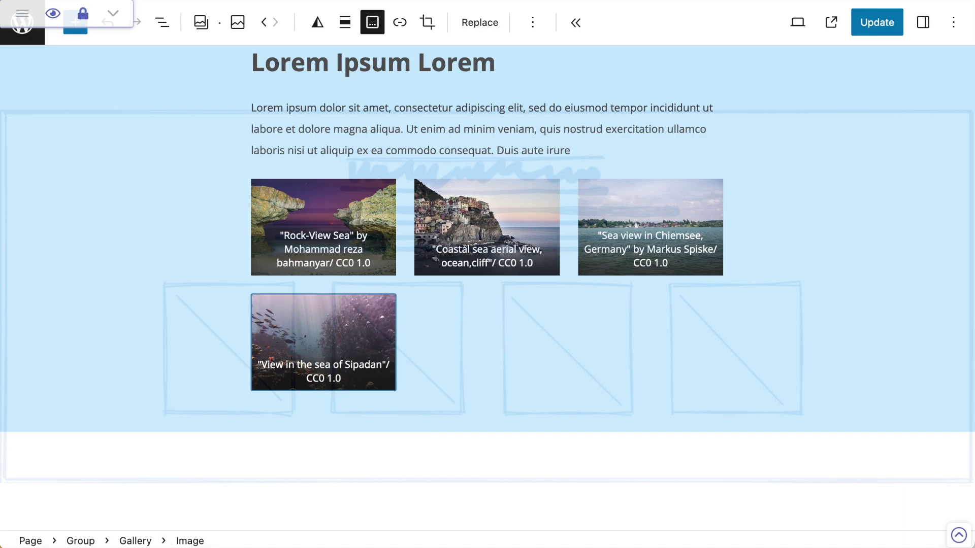
{"action": "left_click", "coordinate": [136, 542]}
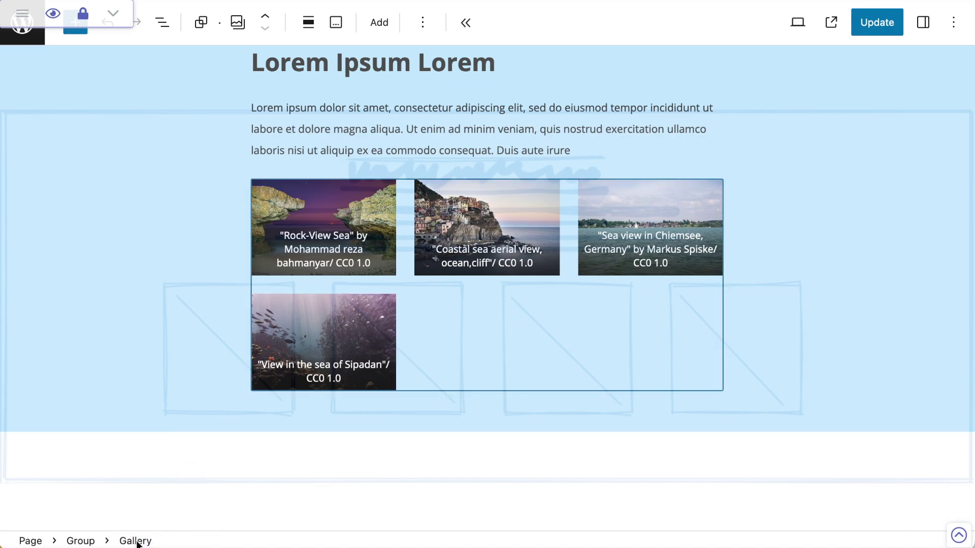
{"action": "left_click", "coordinate": [923, 22]}
{"action": "double_click", "coordinate": [925, 265]}
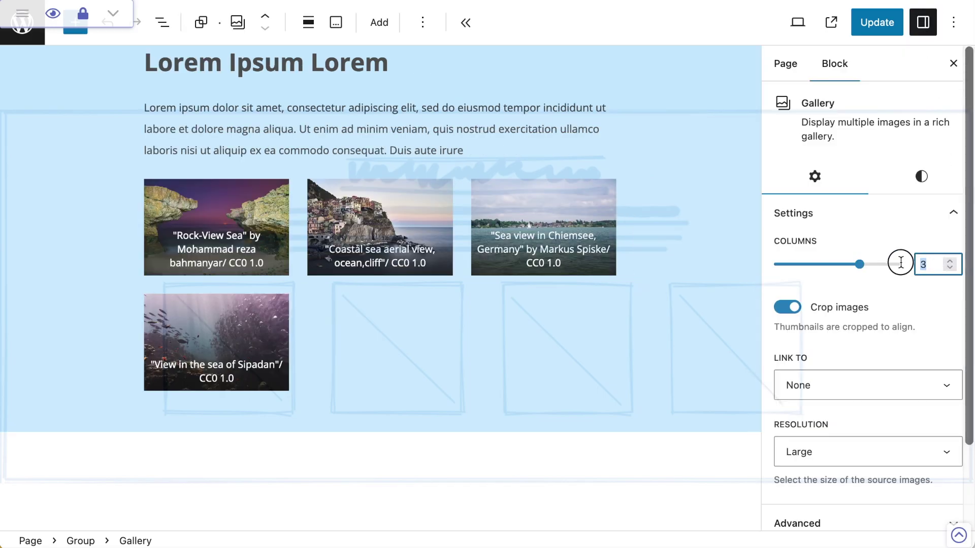
{"action": "type", "text": "4"}
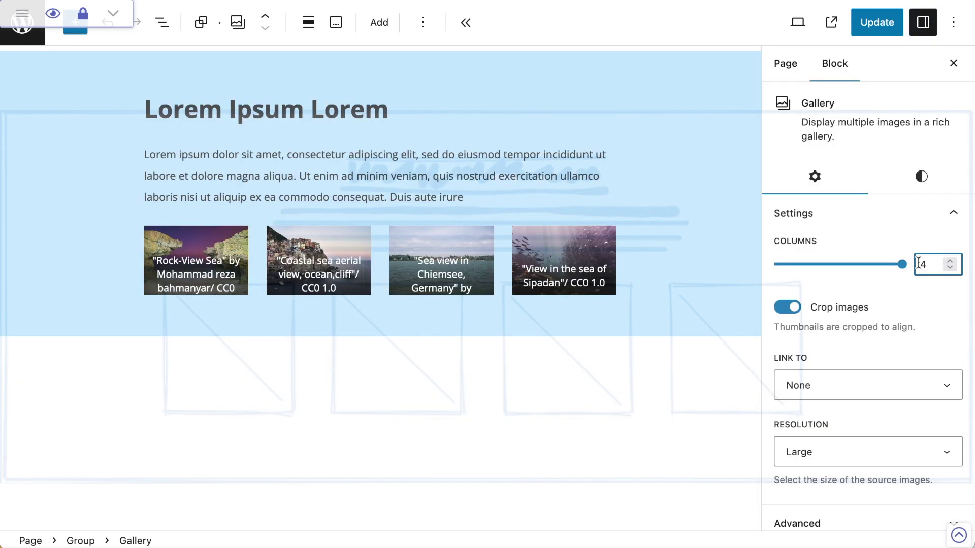
{"action": "left_click", "coordinate": [923, 22]}
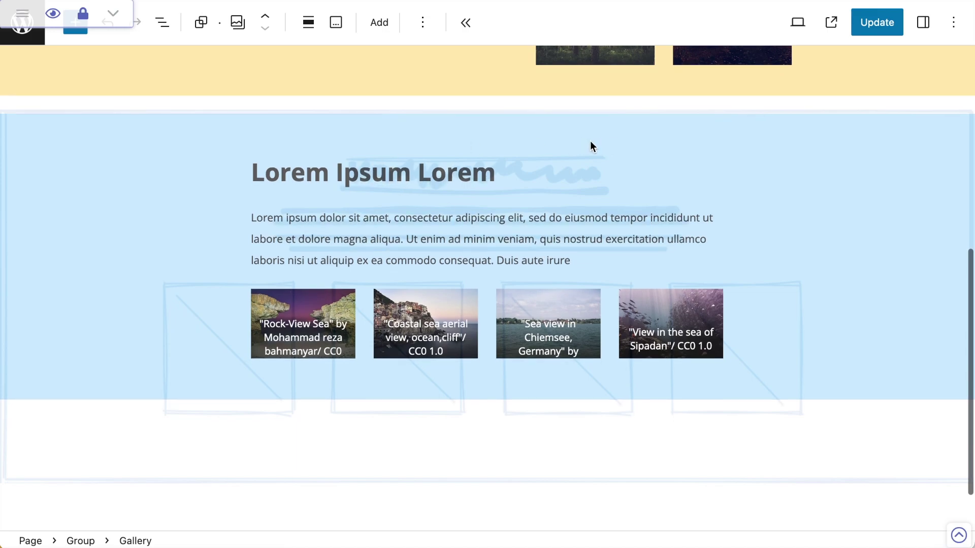
Step: Centre-align the text of the heading and the paragraph in the blue group
{"action": "scroll", "coordinate": [575, 127], "scroll_direction": "down", "scroll_amount": 1}
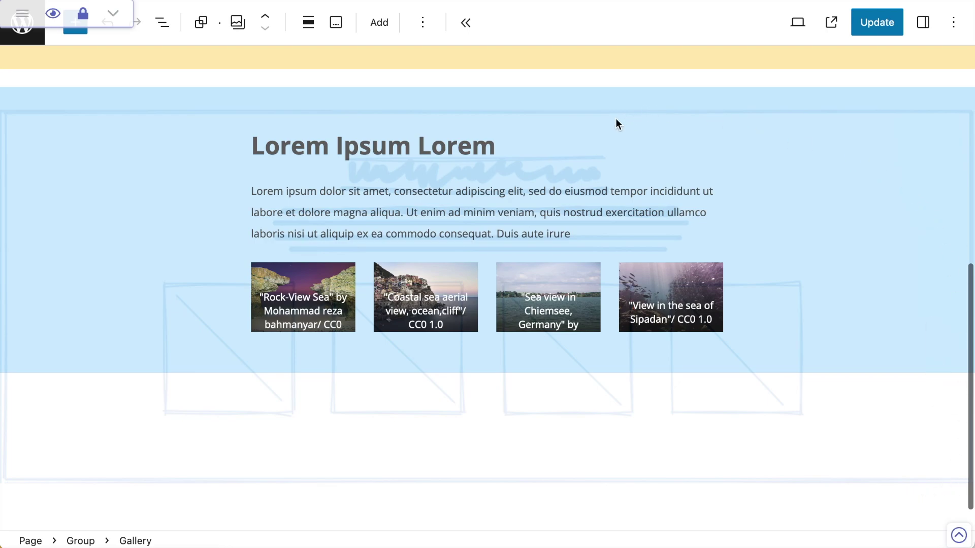
{"action": "scroll", "coordinate": [713, 136], "scroll_direction": "up", "scroll_amount": 1}
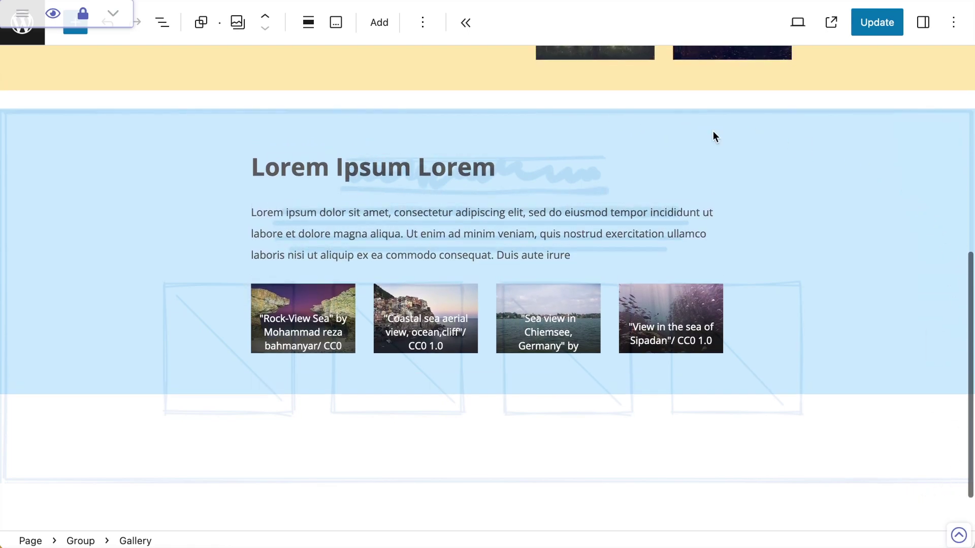
{"action": "scroll", "coordinate": [713, 132], "scroll_direction": "up", "scroll_amount": 1}
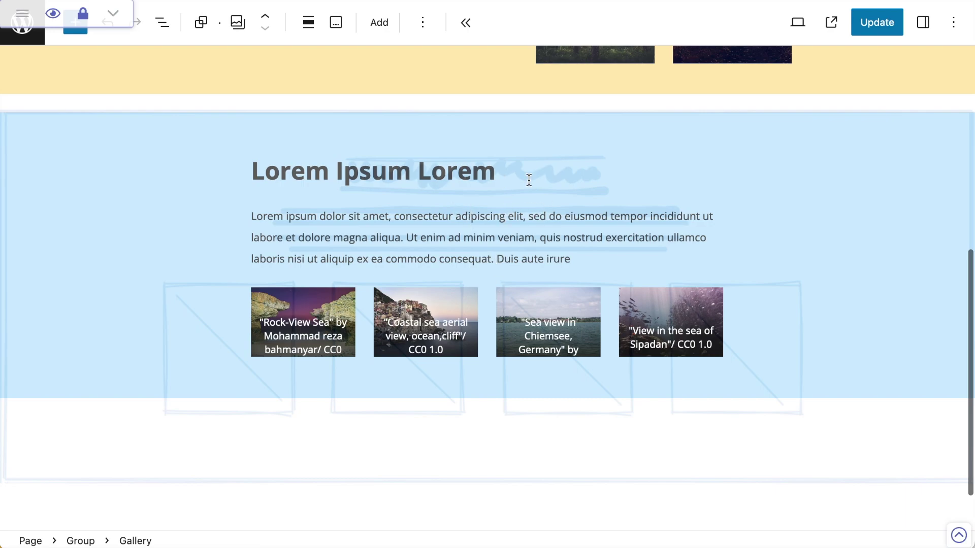
{"action": "double_click", "coordinate": [360, 179]}
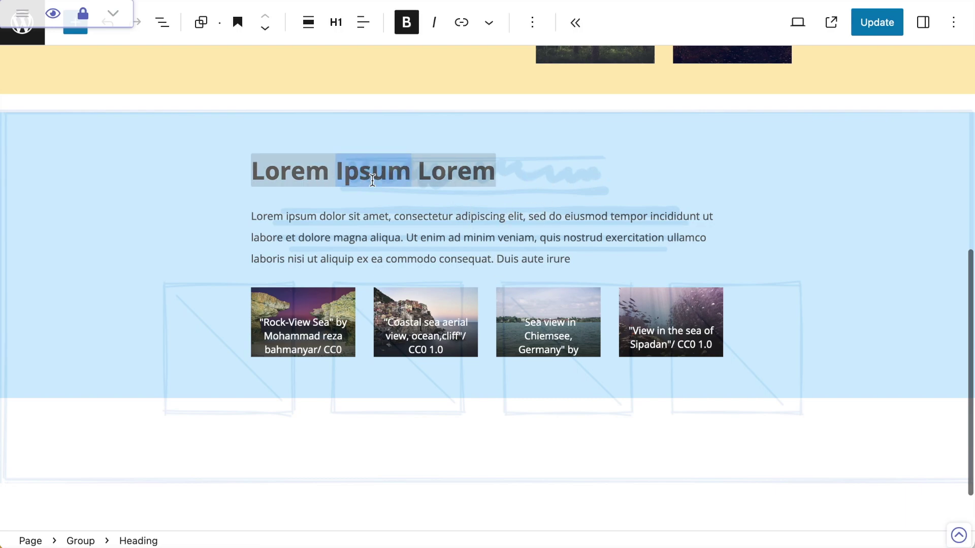
{"action": "left_click", "coordinate": [363, 22]}
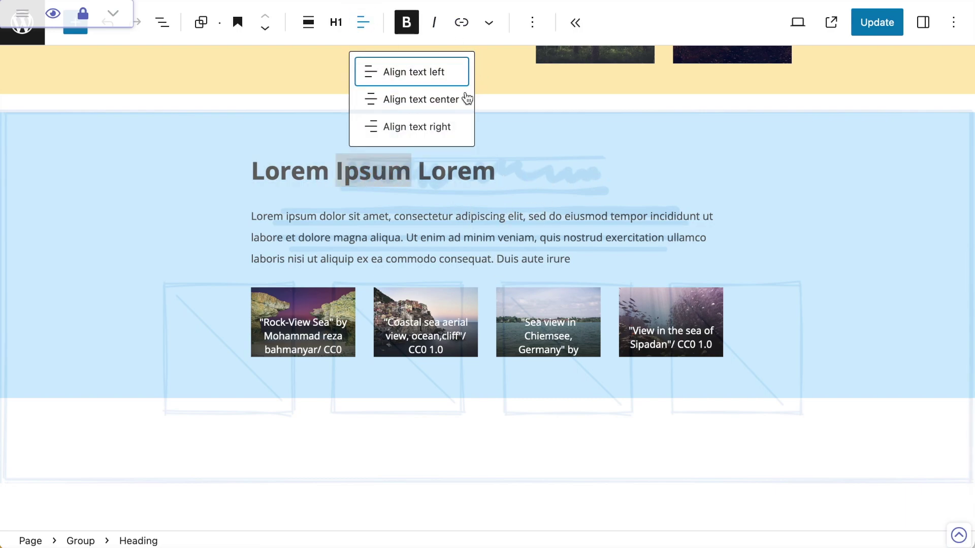
{"action": "left_click", "coordinate": [422, 98]}
{"action": "left_click_drag", "start_coordinate": [484, 220], "coordinate": [482, 239]}
{"action": "left_click", "coordinate": [307, 22]}
{"action": "left_click", "coordinate": [373, 100]}
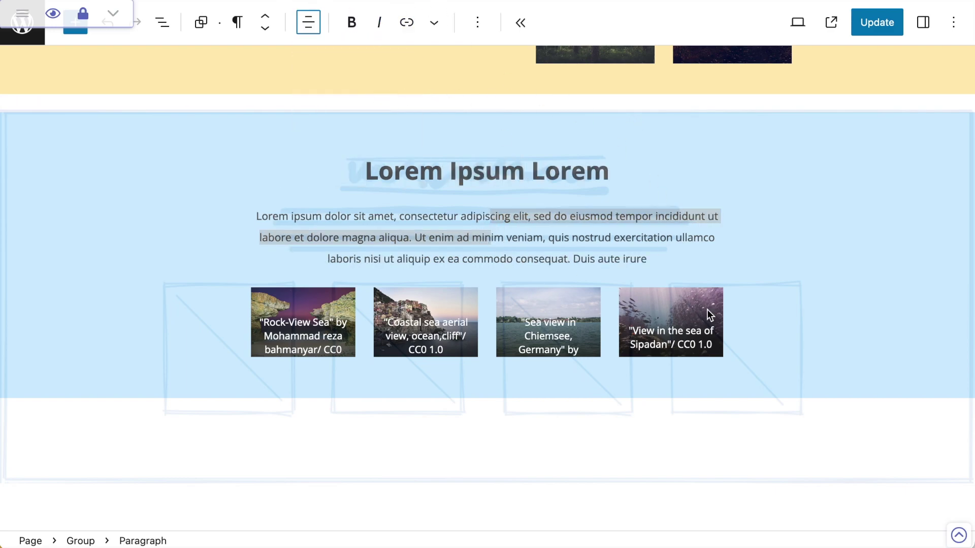
Step: Remove the captions from all four gallery images in the blue group
{"action": "left_click", "coordinate": [729, 291]}
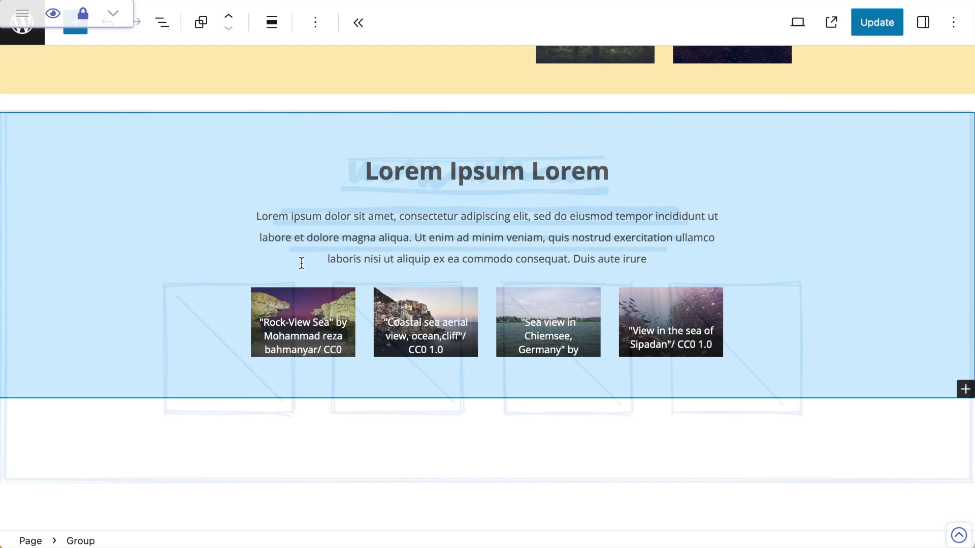
{"action": "left_click", "coordinate": [298, 294]}
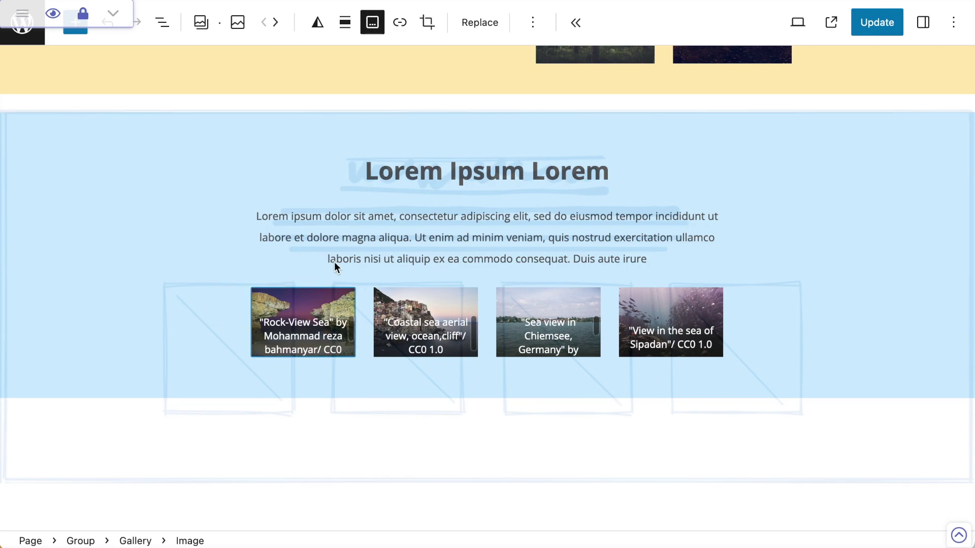
{"action": "left_click", "coordinate": [367, 28]}
{"action": "left_click", "coordinate": [427, 308]}
{"action": "left_click", "coordinate": [375, 19]}
{"action": "left_click", "coordinate": [553, 304]}
{"action": "left_click", "coordinate": [373, 22]}
{"action": "left_click", "coordinate": [678, 303]}
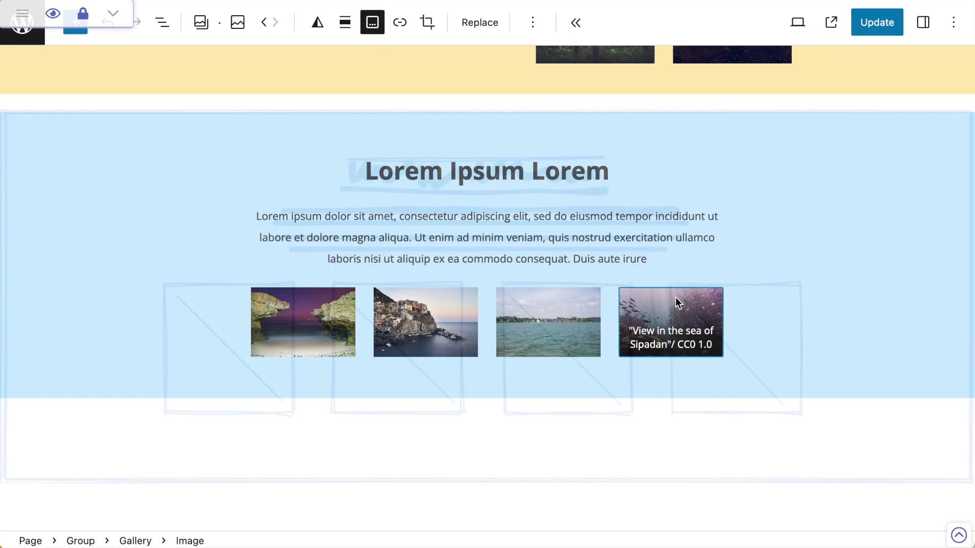
{"action": "left_click", "coordinate": [373, 23]}
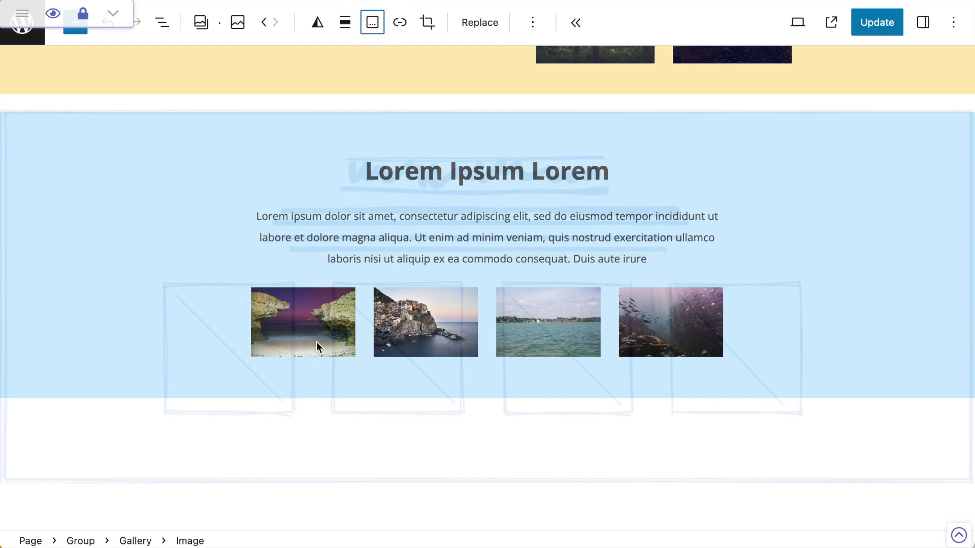
Step: Set the aspect ratio of the first two gallery images in the blue group to Square - 1:1
{"action": "left_click", "coordinate": [310, 294]}
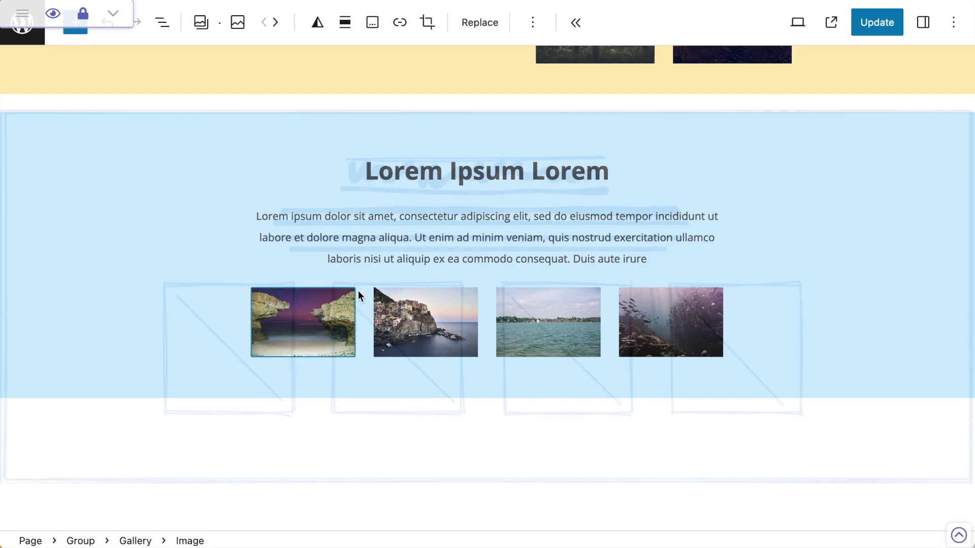
{"action": "left_click", "coordinate": [923, 22]}
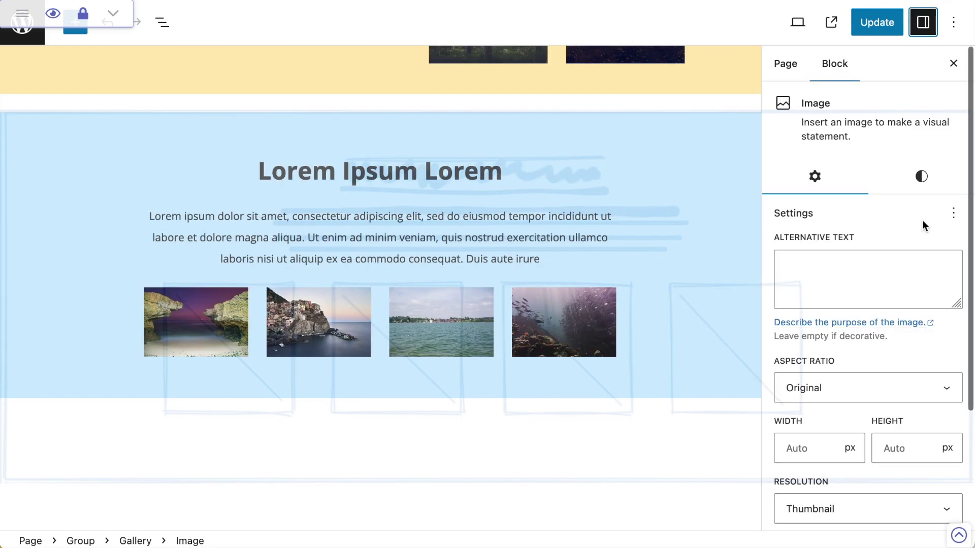
{"action": "left_click", "coordinate": [867, 387]}
{"action": "left_click", "coordinate": [858, 397]}
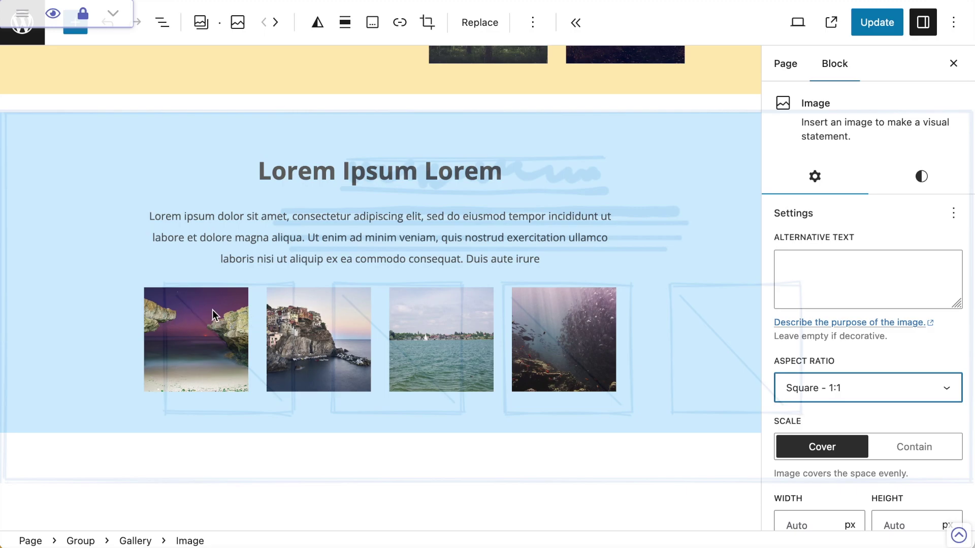
{"action": "left_click", "coordinate": [322, 311]}
{"action": "left_click", "coordinate": [884, 396]}
{"action": "left_click", "coordinate": [860, 395]}
Step: Set the aspect ratio of the third and fourth gallery images to Square - 1:1, and hide the block settings
{"action": "left_click", "coordinate": [427, 324]}
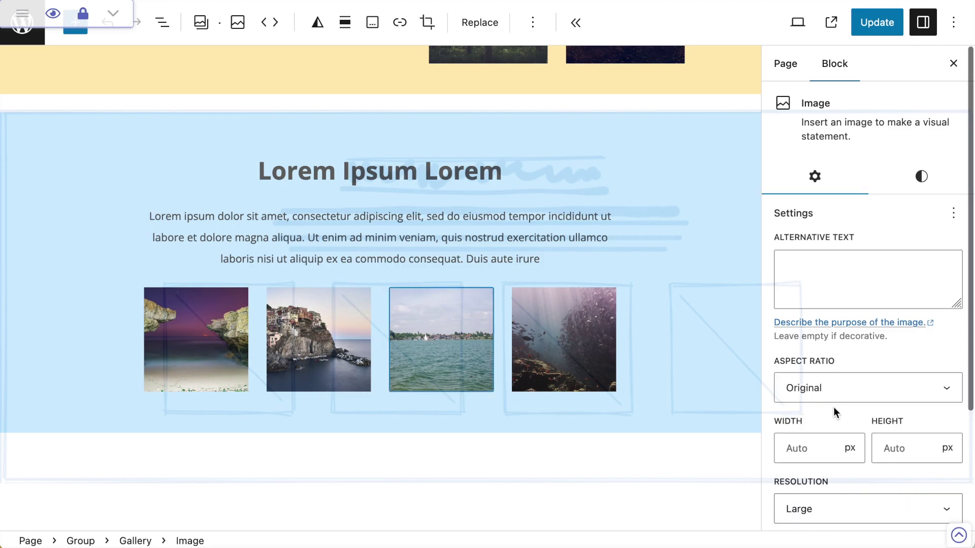
{"action": "left_click", "coordinate": [844, 387]}
{"action": "left_click", "coordinate": [840, 395]}
{"action": "left_click", "coordinate": [579, 311]}
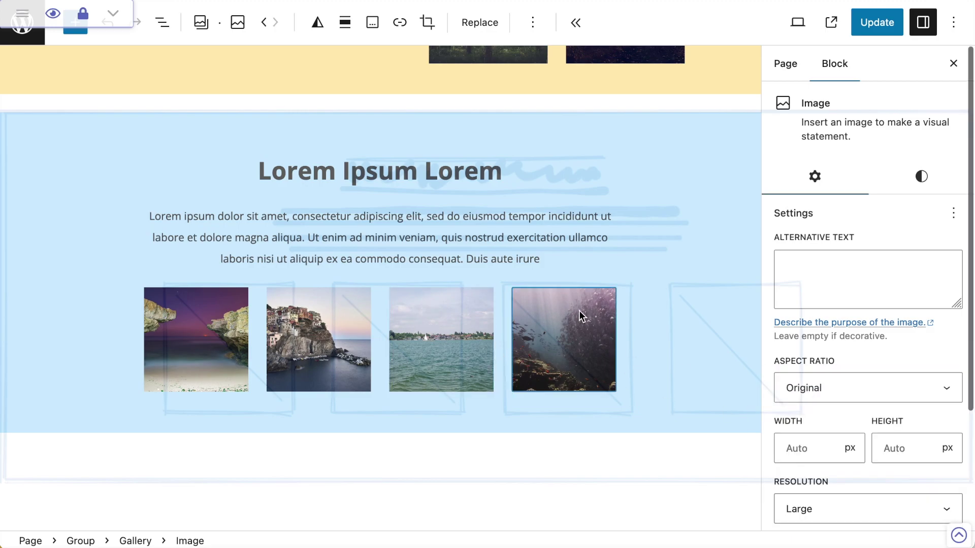
{"action": "left_click", "coordinate": [870, 387]}
{"action": "left_click", "coordinate": [863, 398]}
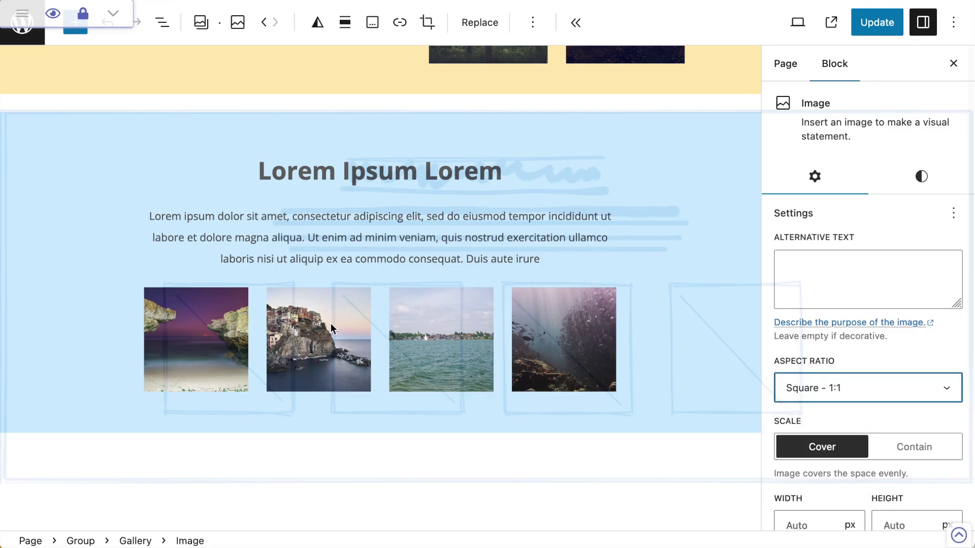
{"action": "left_click", "coordinate": [954, 64]}
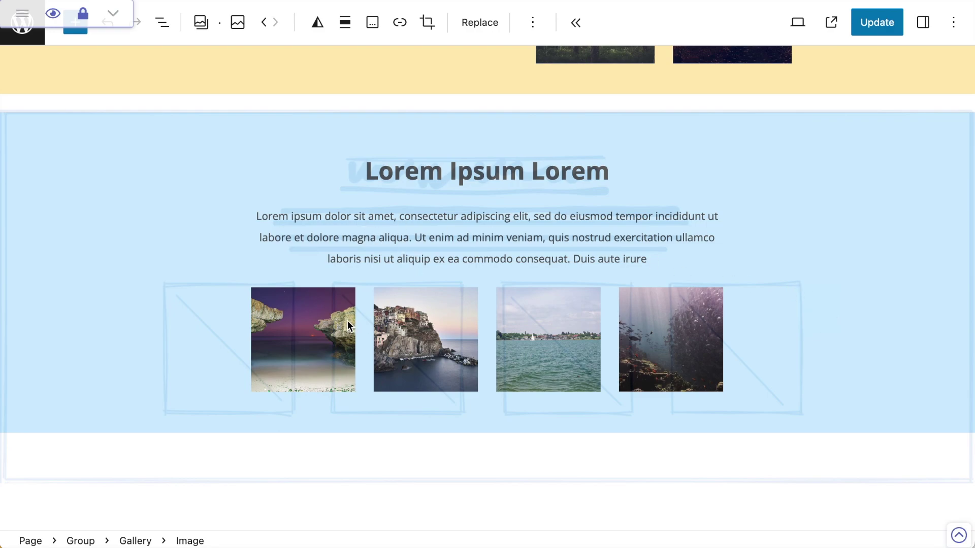
Step: Set the alignment of the whole gallery in the blue group to Wide width
{"action": "left_click", "coordinate": [141, 541]}
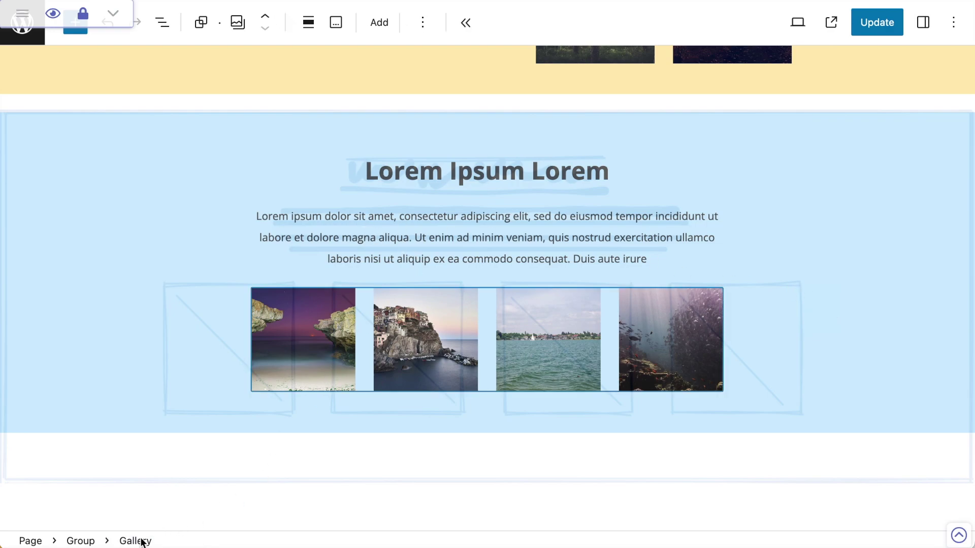
{"action": "left_click", "coordinate": [308, 22]}
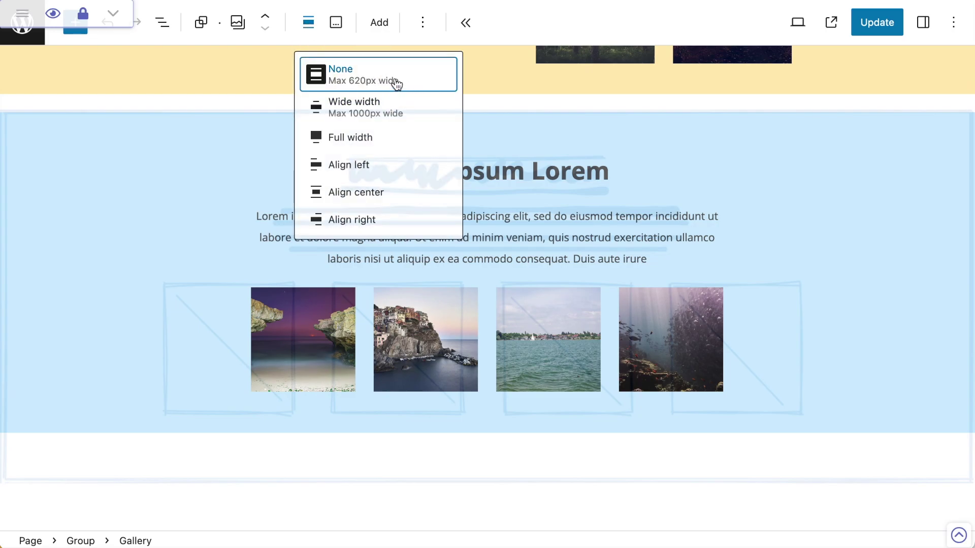
{"action": "left_click", "coordinate": [392, 103]}
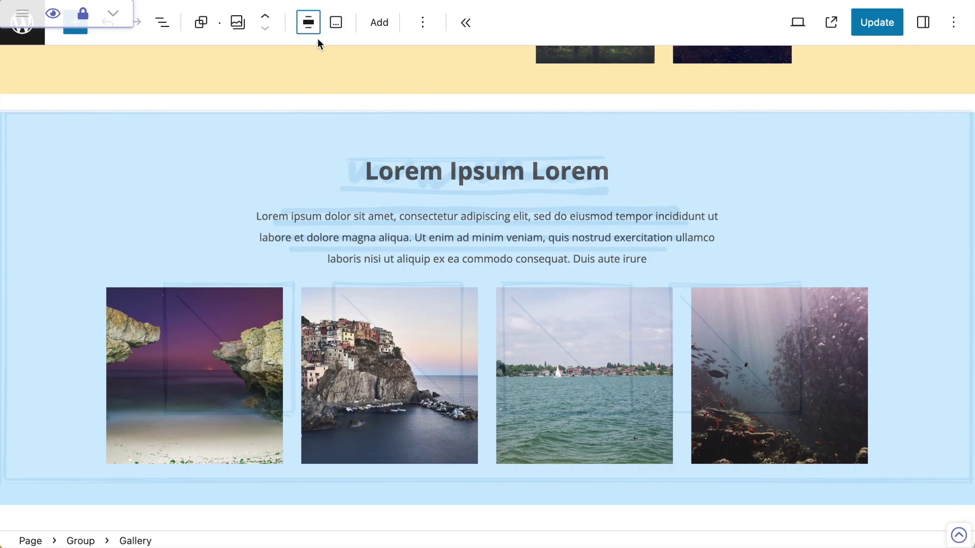
{"action": "left_click", "coordinate": [308, 22]}
{"action": "left_click", "coordinate": [308, 22]}
Step: Make the blue group full width and give its inner blocks a content width of 850 px
{"action": "left_click", "coordinate": [81, 541]}
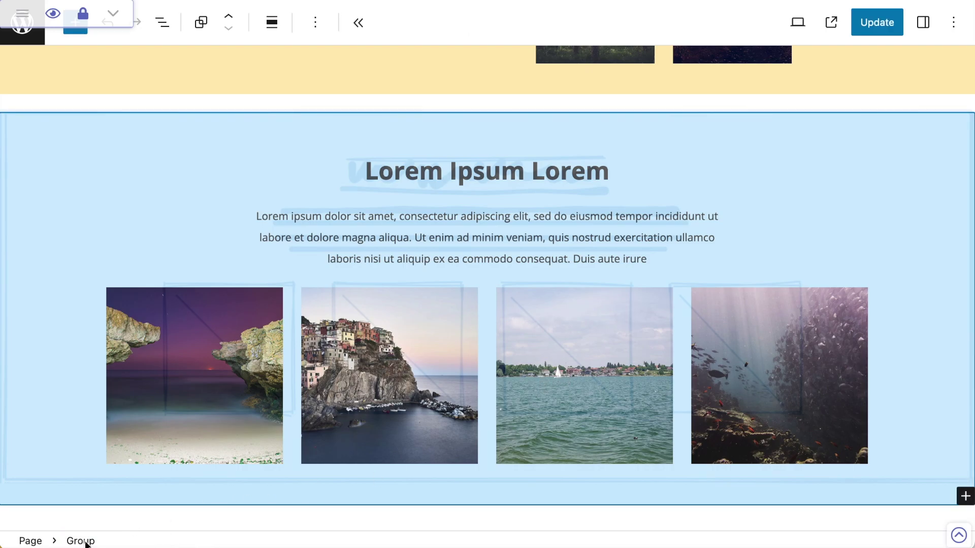
{"action": "left_click", "coordinate": [272, 26]}
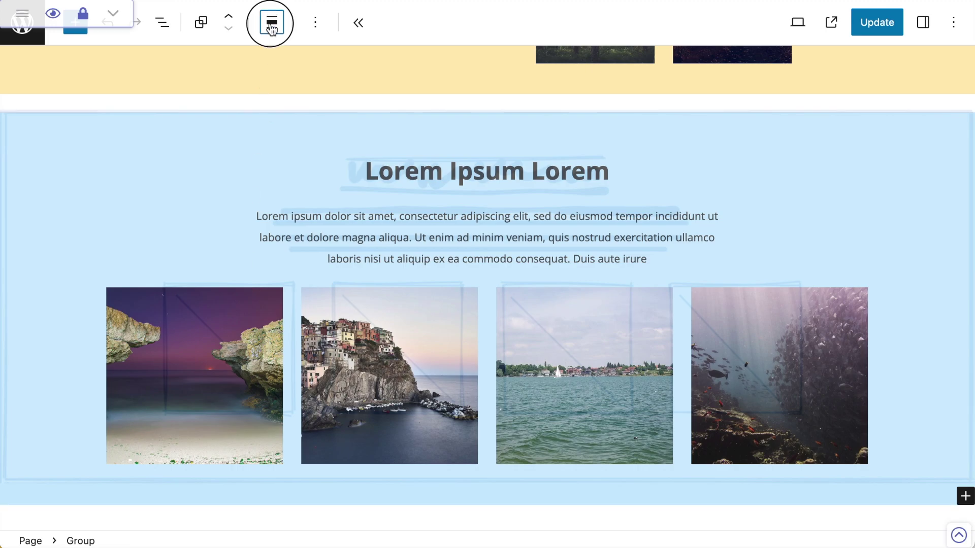
{"action": "left_click", "coordinate": [320, 143]}
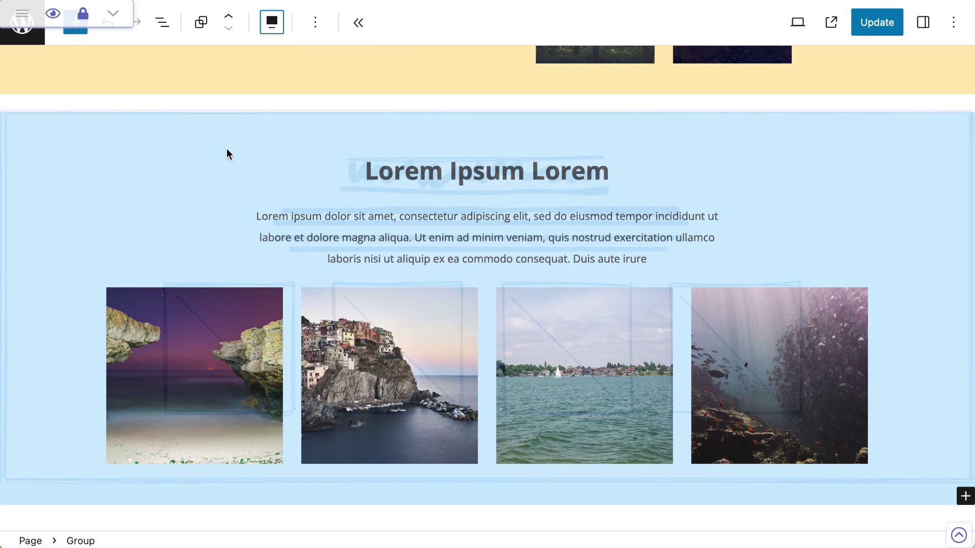
{"action": "left_click", "coordinate": [921, 23]}
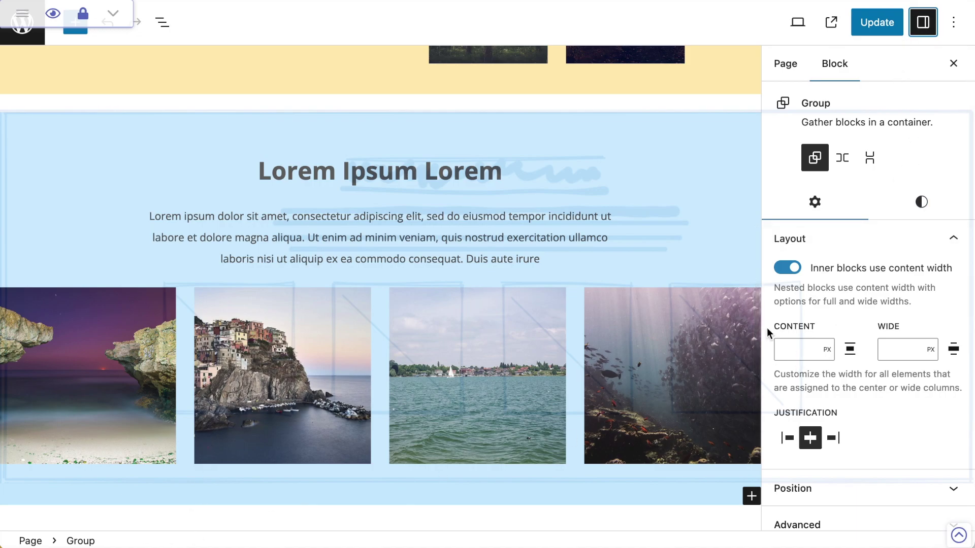
{"action": "left_click", "coordinate": [792, 347]}
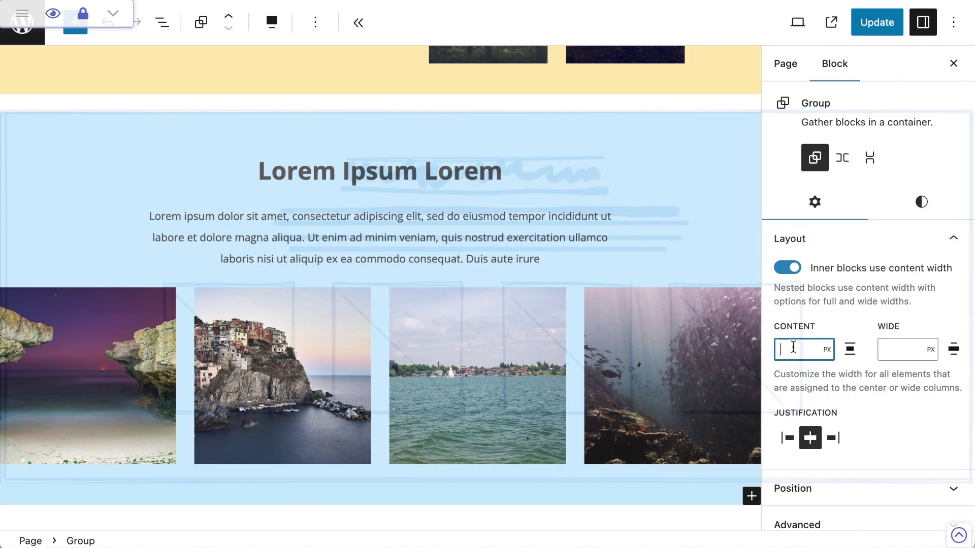
{"action": "type", "text": "850"}
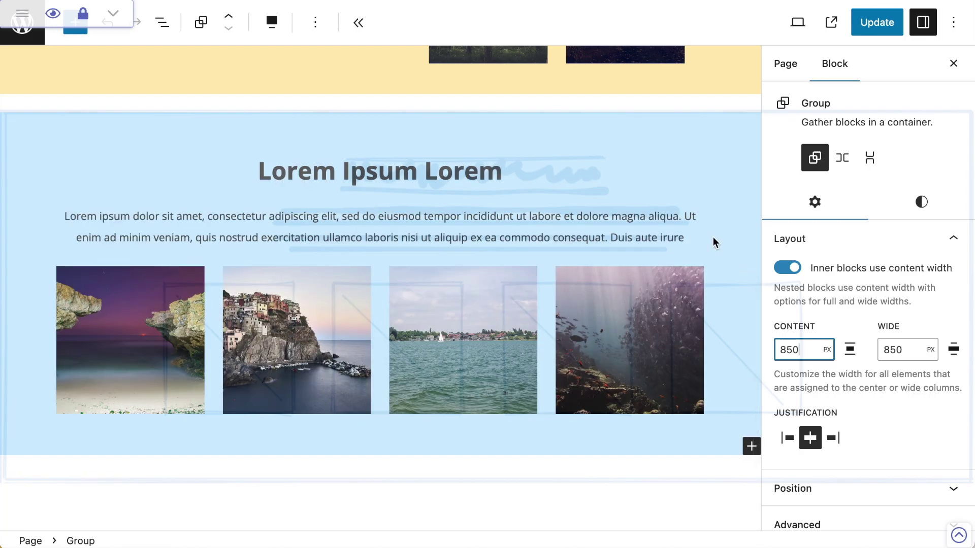
{"action": "left_click", "coordinate": [953, 63]}
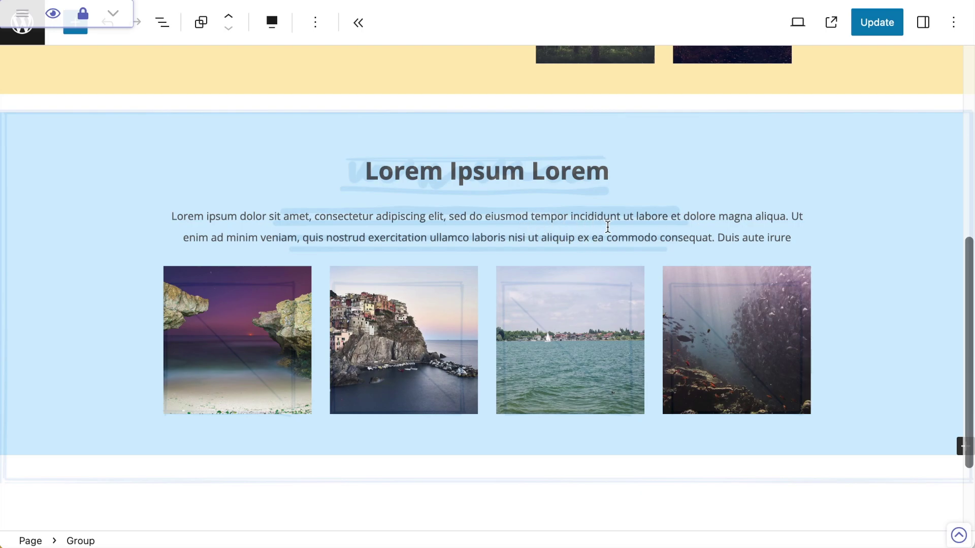
Step: Replace the space after "tempor" in the blue group's paragraph with a line break inside the same paragraph
{"action": "left_click", "coordinate": [569, 217]}
{"action": "key", "text": "BackSpace"}
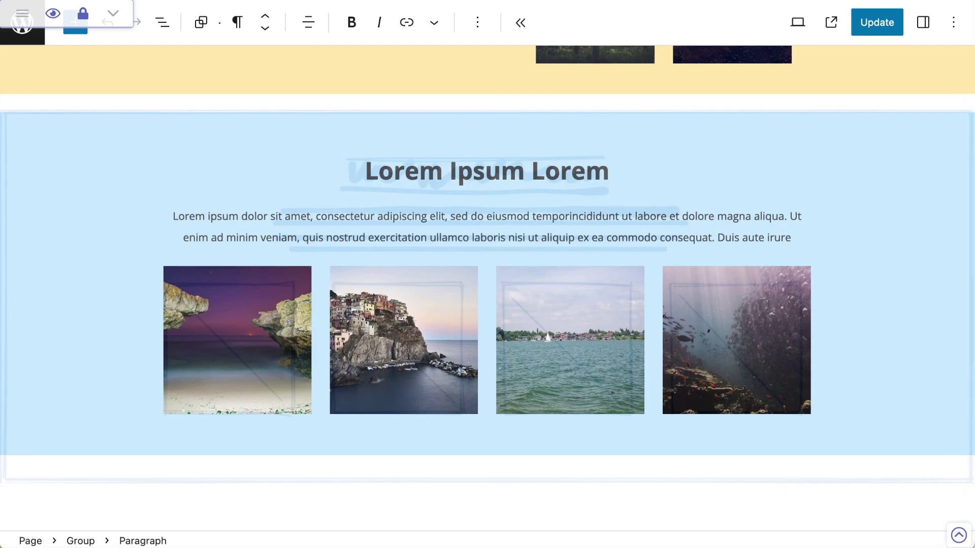
{"action": "key", "text": "shift+Return"}
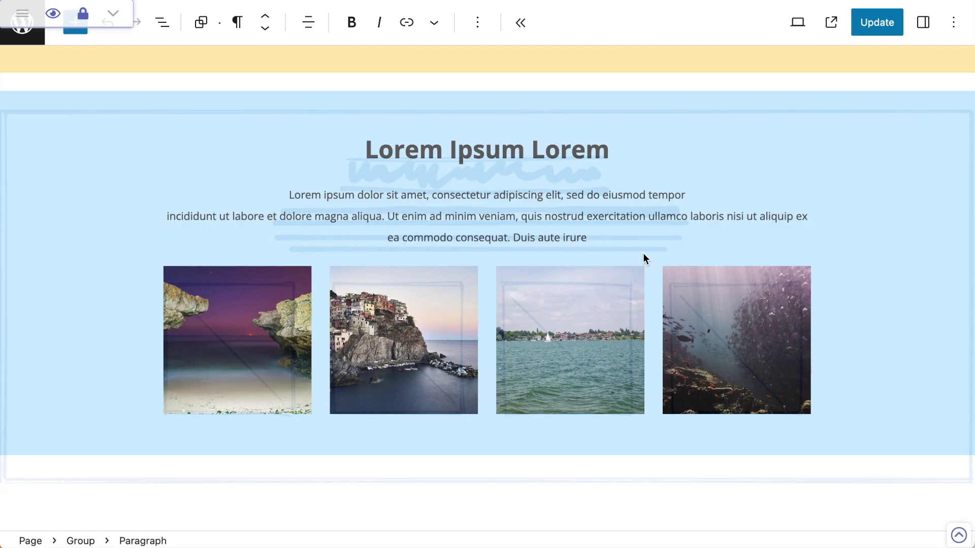
Step: Try to break the paragraph's second line after "minim veniam,", first as a new paragraph and again as a line break
{"action": "left_click", "coordinate": [523, 218]}
{"action": "key", "text": "Return"}
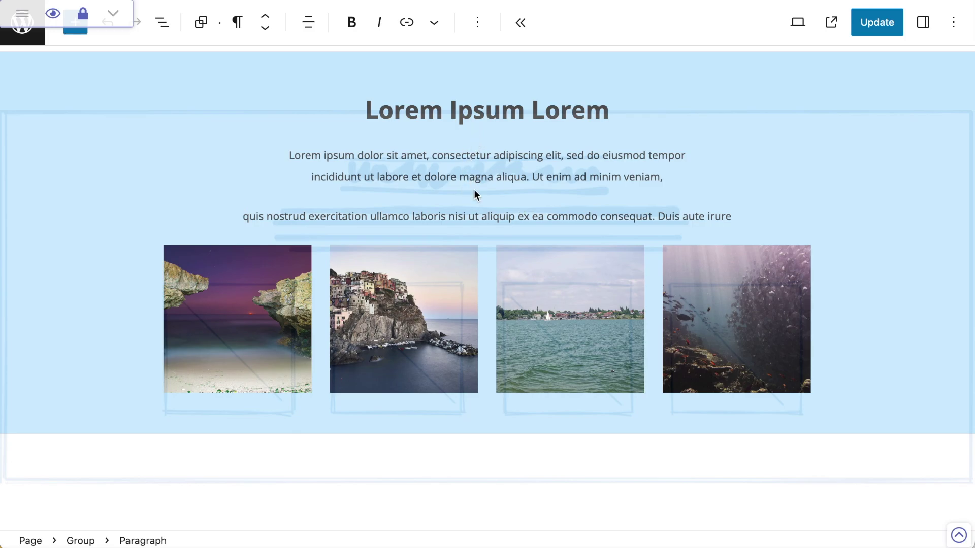
{"action": "key", "text": "BackSpace"}
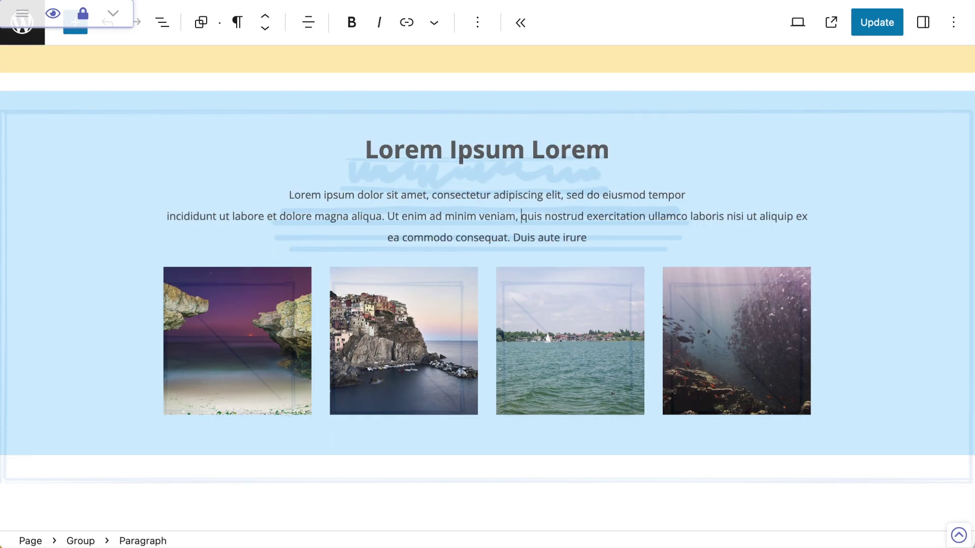
{"action": "key", "text": "BackSpace"}
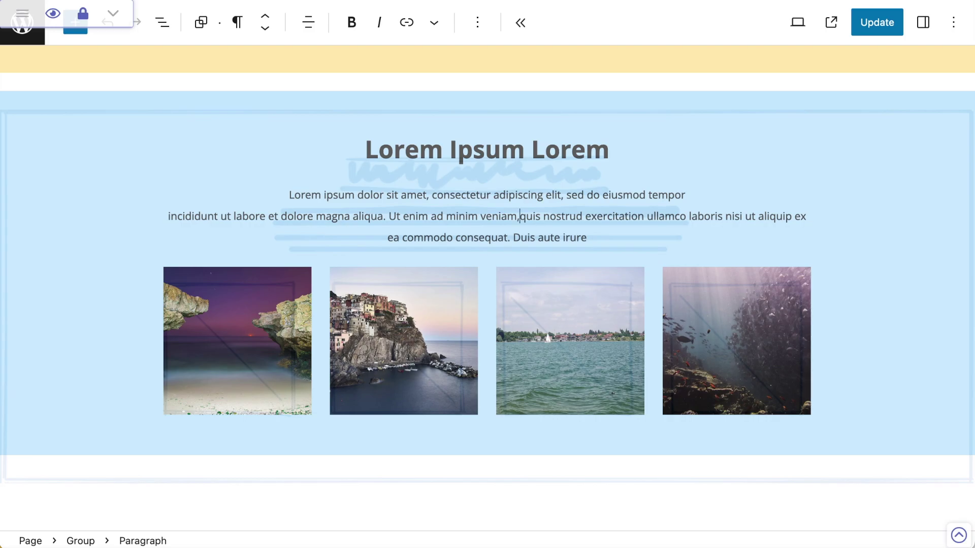
{"action": "key", "text": "shift+Return"}
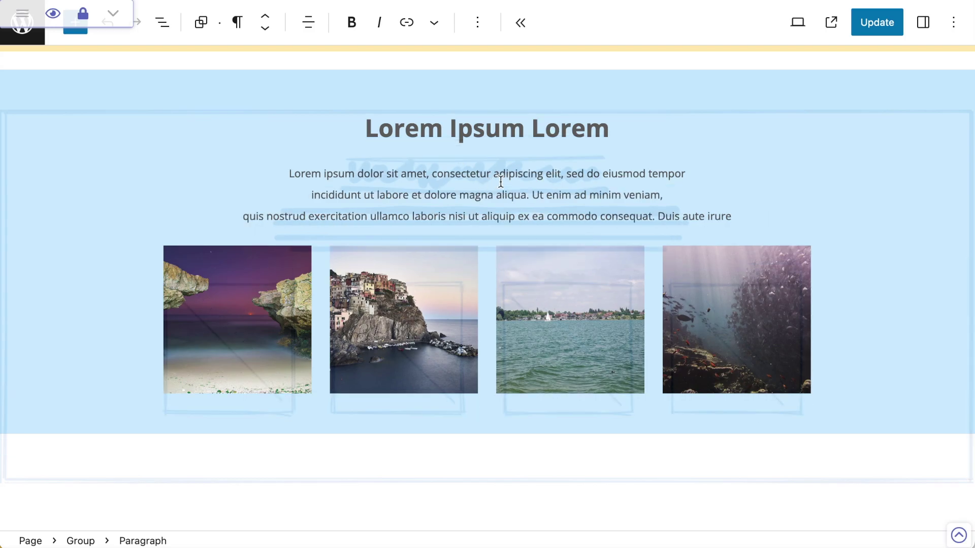
{"action": "key", "text": "BackSpace"}
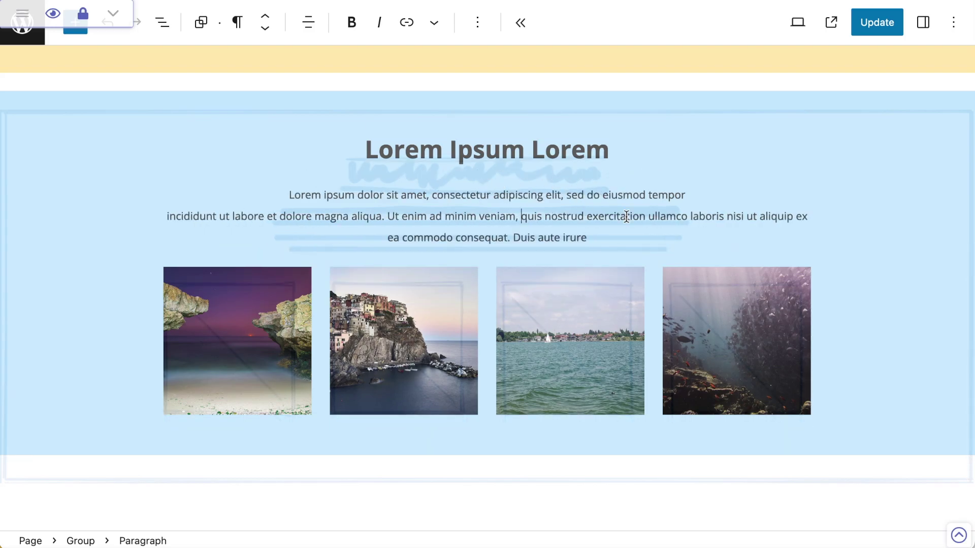
Step: Insert a line break before "ullamco" in the blue group's paragraph
{"action": "left_click", "coordinate": [650, 218]}
{"action": "key", "text": "shift+Return"}
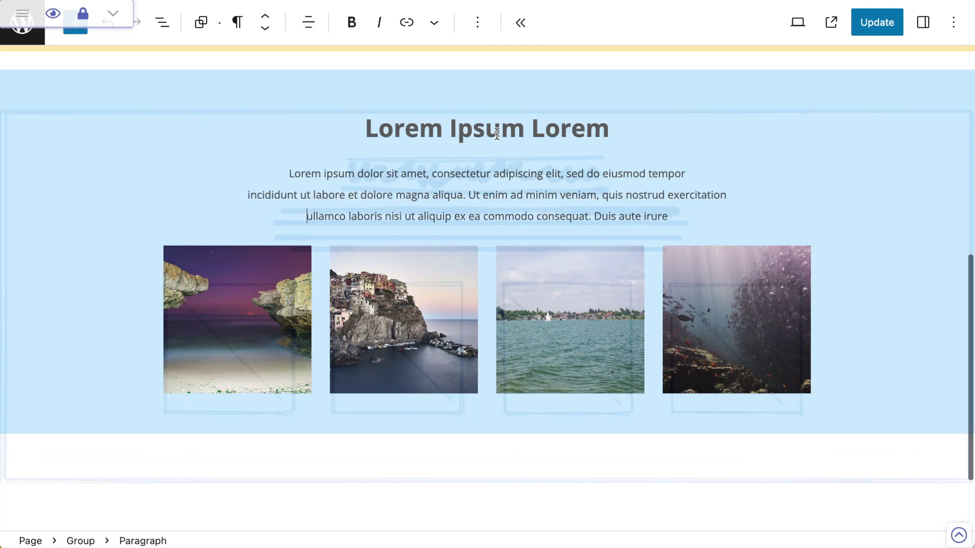
{"action": "scroll", "coordinate": [792, 217], "scroll_direction": "up", "scroll_amount": 2}
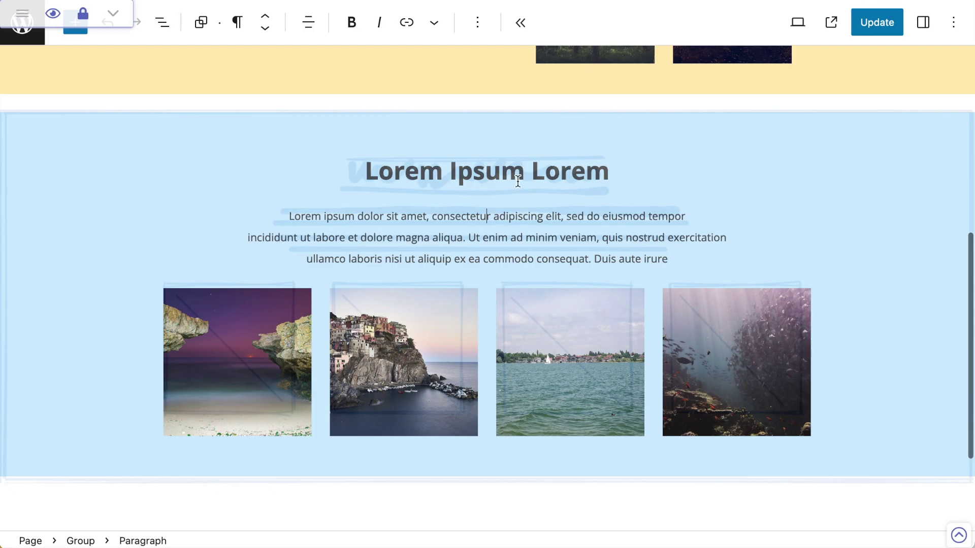
Step: Enable the padding and margin controls in the block settings of the blue group's heading
{"action": "left_click", "coordinate": [536, 218]}
{"action": "triple_click", "coordinate": [486, 172]}
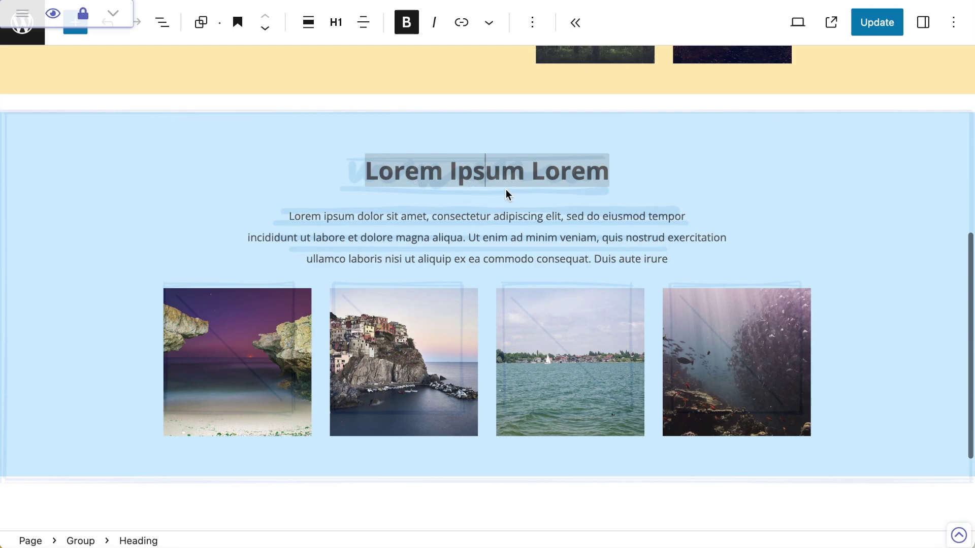
{"action": "left_click", "coordinate": [506, 174]}
{"action": "left_click", "coordinate": [923, 22]}
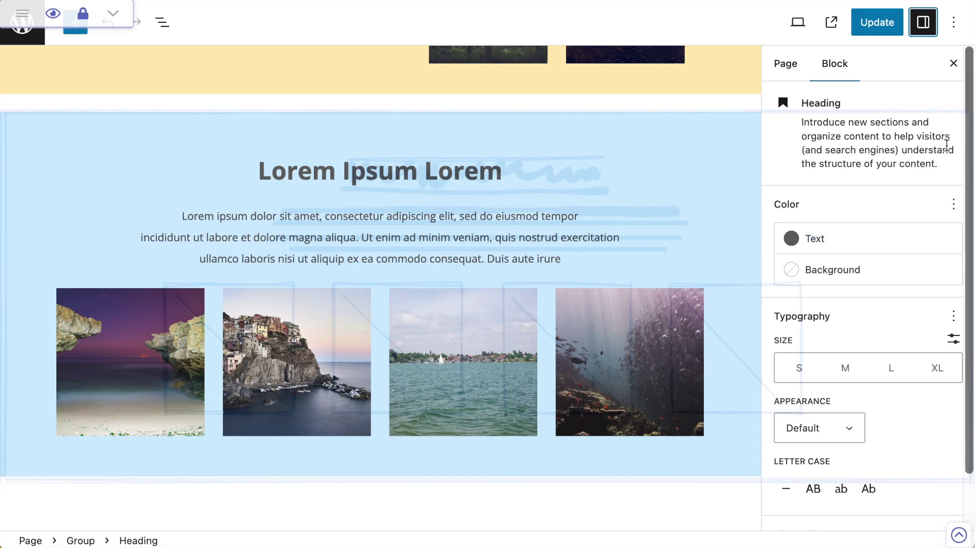
{"action": "scroll", "coordinate": [930, 433], "scroll_direction": "down", "scroll_amount": 2}
{"action": "left_click", "coordinate": [943, 475]}
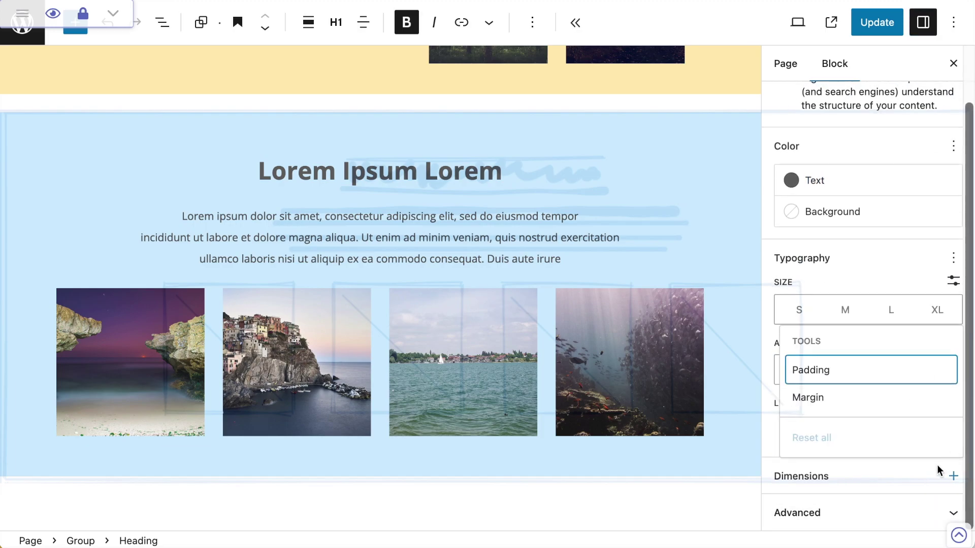
{"action": "left_click", "coordinate": [818, 370]}
{"action": "left_click", "coordinate": [809, 397]}
{"action": "left_click", "coordinate": [760, 417]}
{"action": "scroll", "coordinate": [836, 462], "scroll_direction": "down", "scroll_amount": 2}
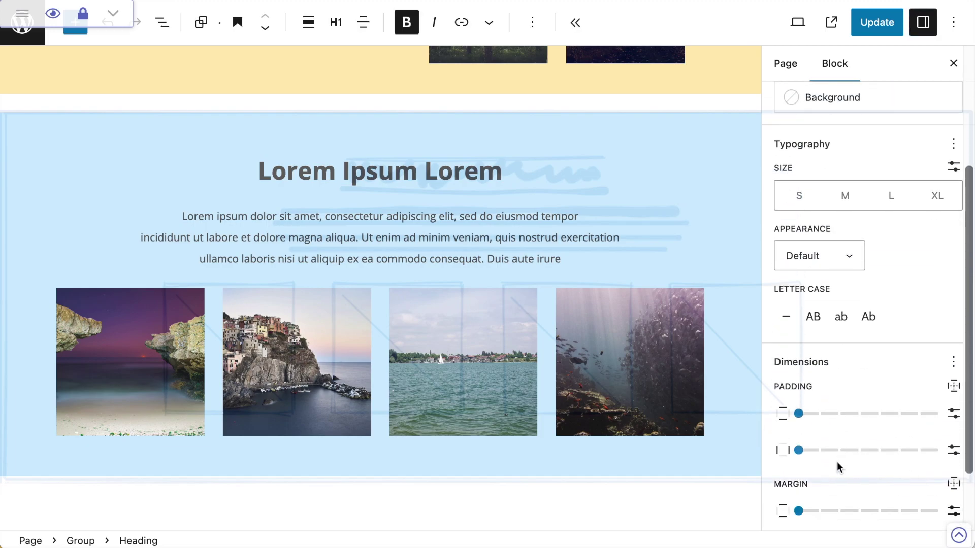
{"action": "left_click", "coordinate": [799, 403]}
{"action": "left_click", "coordinate": [798, 440]}
Step: Enable the padding and margin controls for the paragraph in the blue group
{"action": "left_click", "coordinate": [445, 218]}
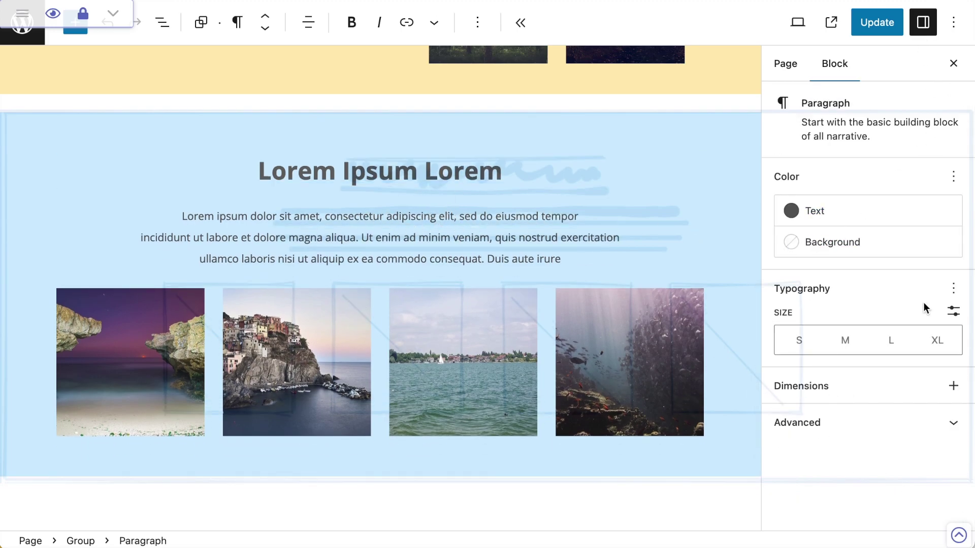
{"action": "left_click", "coordinate": [952, 387]}
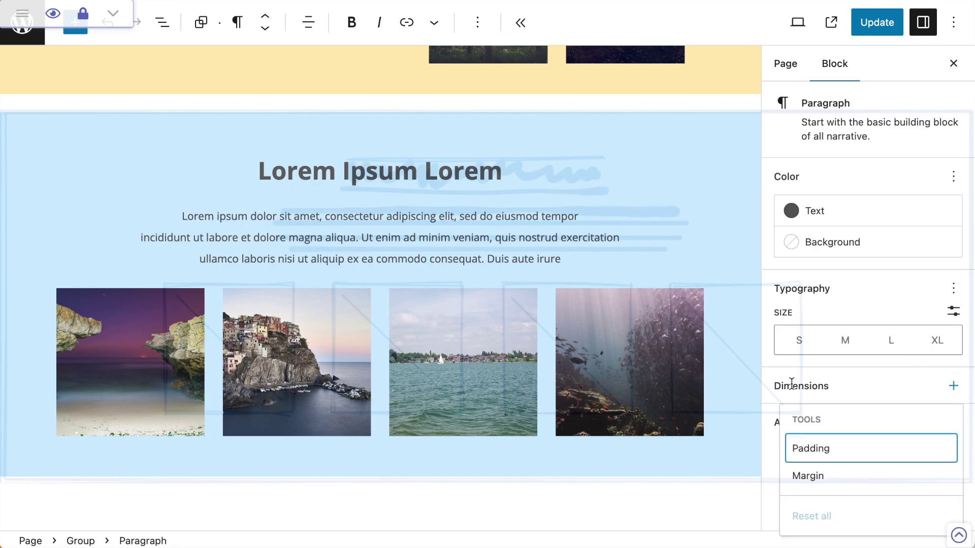
{"action": "left_click", "coordinate": [823, 458]}
{"action": "left_click", "coordinate": [859, 481]}
{"action": "left_click", "coordinate": [850, 359]}
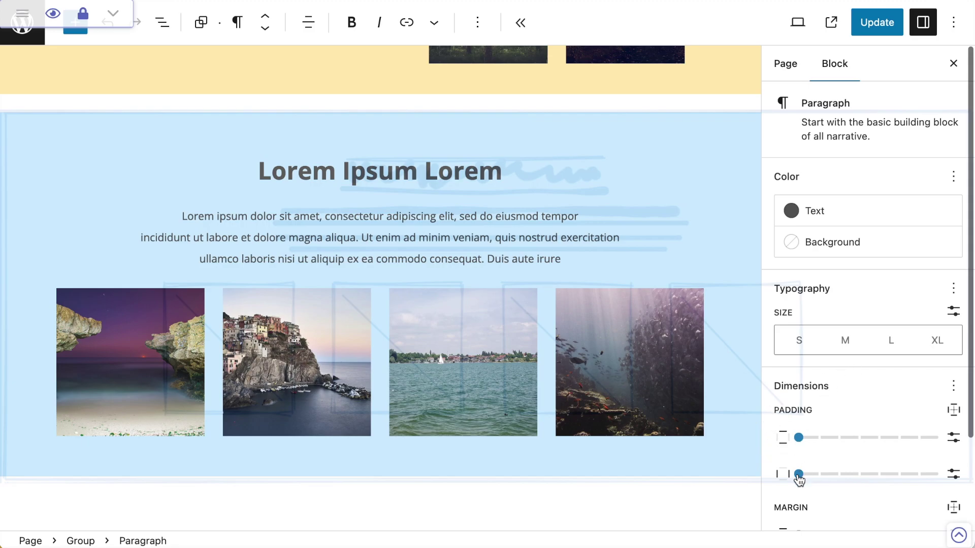
Step: Try a vertical padding of 1 on the paragraph, and set it back to 0
{"action": "mouse_move", "coordinate": [815, 443]}
{"action": "left_mouse_down"}
{"action": "mouse_move", "coordinate": [797, 441]}
{"action": "mouse_move", "coordinate": [822, 442]}
{"action": "left_mouse_up"}
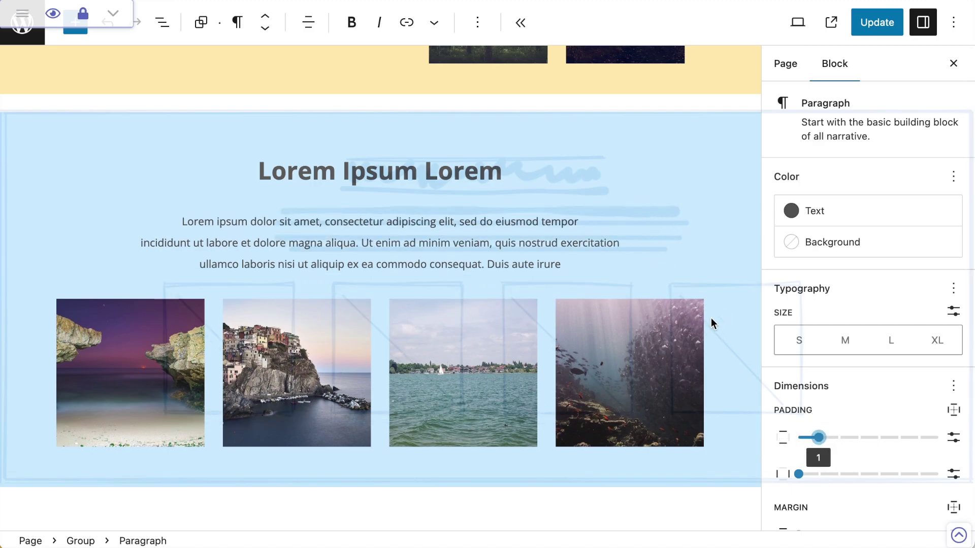
{"action": "mouse_move", "coordinate": [816, 434]}
{"action": "left_mouse_down"}
{"action": "mouse_move", "coordinate": [838, 441]}
{"action": "mouse_move", "coordinate": [797, 441]}
{"action": "left_mouse_up"}
{"action": "scroll", "coordinate": [785, 421], "scroll_direction": "down", "scroll_amount": 3}
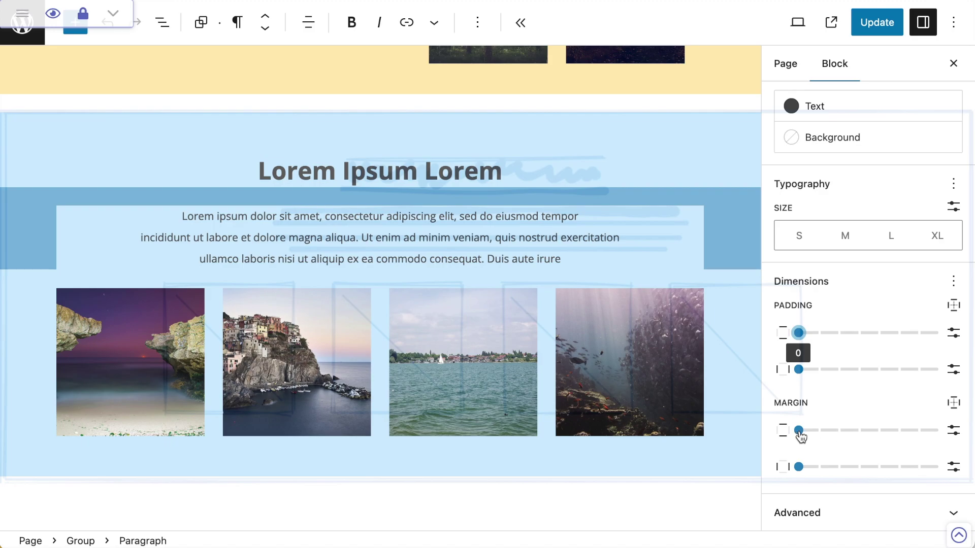
Step: Set the vertical margin of the paragraph in the blue group to 2
{"action": "mouse_move", "coordinate": [801, 437]}
{"action": "left_mouse_down"}
{"action": "mouse_move", "coordinate": [808, 433]}
{"action": "mouse_move", "coordinate": [798, 436]}
{"action": "left_mouse_up"}
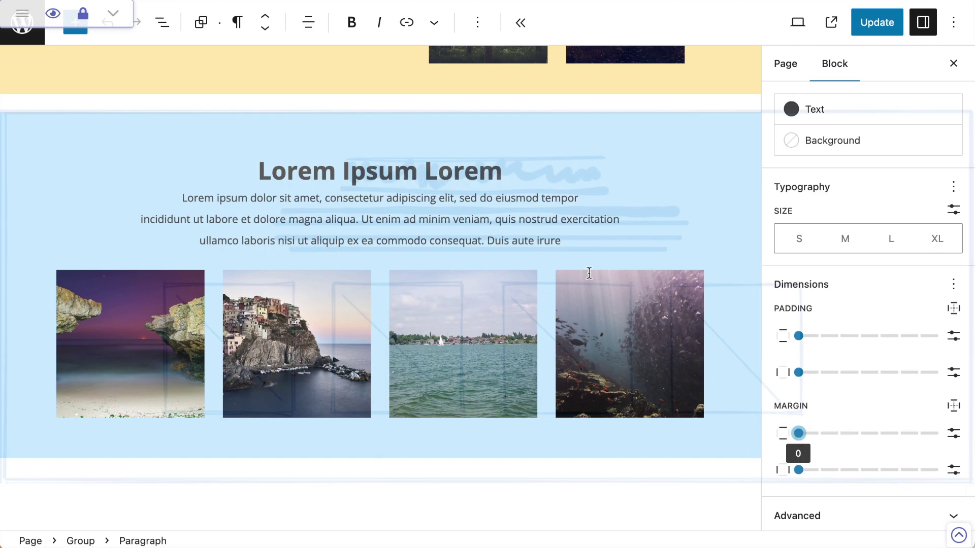
{"action": "left_click_drag", "start_coordinate": [798, 433], "coordinate": [838, 433]}
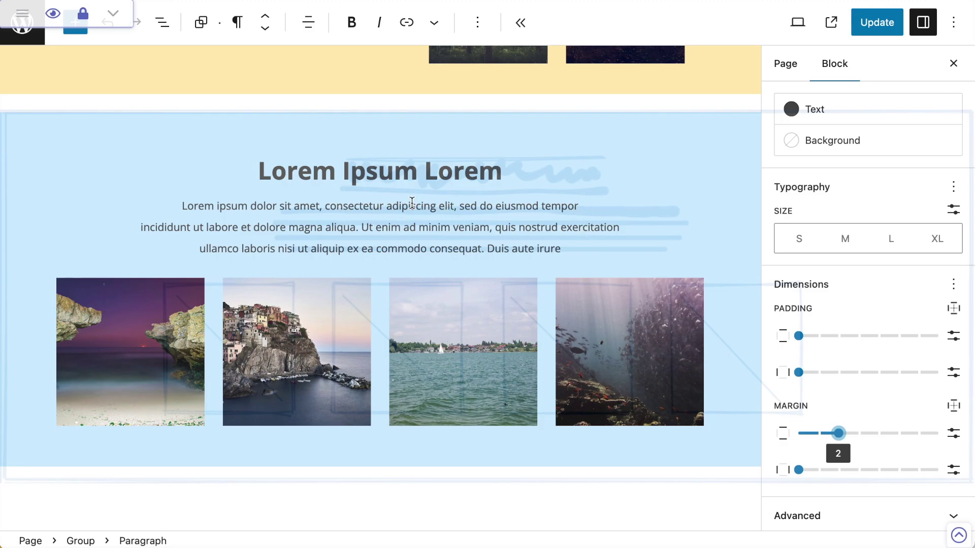
{"action": "left_click", "coordinate": [953, 64]}
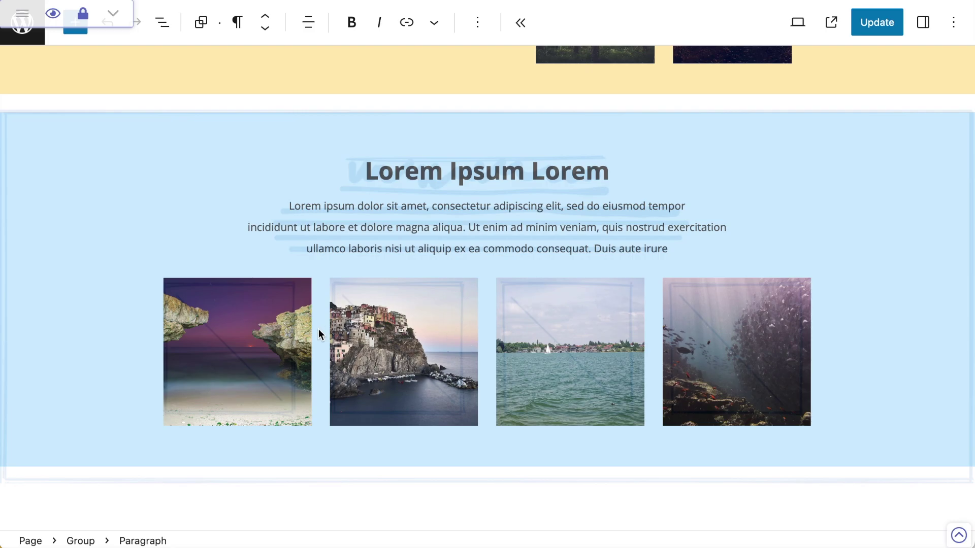
Step: Examine the gallery's general settings and its style options in the block settings
{"action": "left_click", "coordinate": [372, 293]}
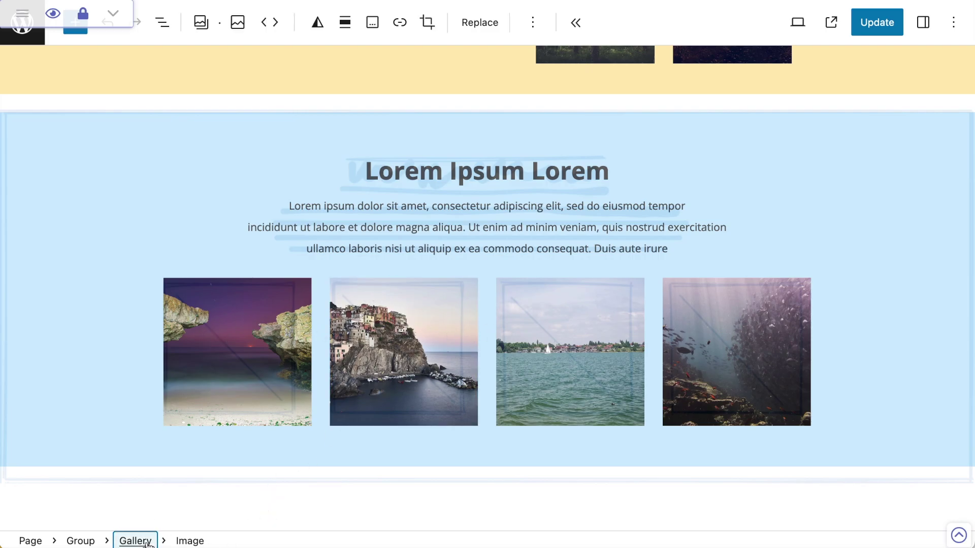
{"action": "left_click", "coordinate": [135, 541]}
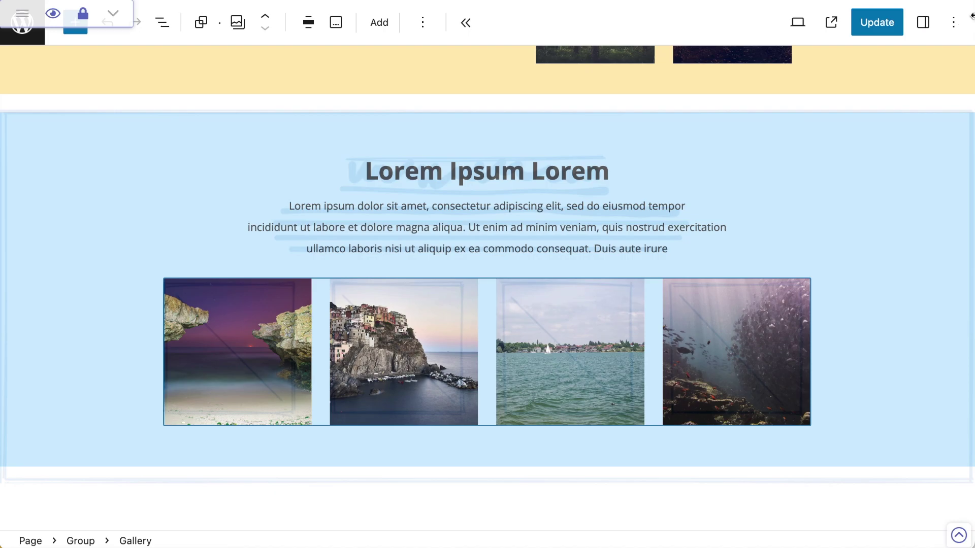
{"action": "left_click", "coordinate": [922, 23]}
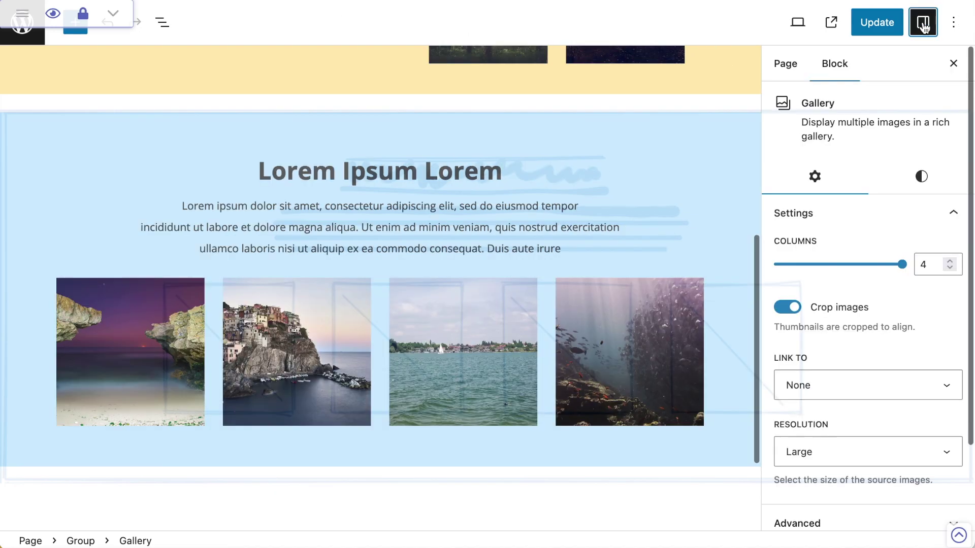
{"action": "left_click", "coordinate": [922, 178]}
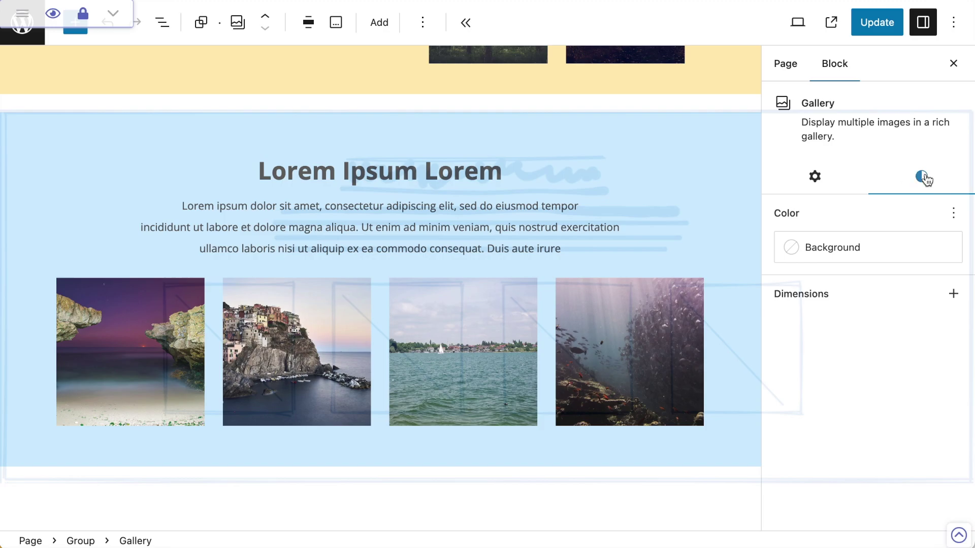
{"action": "left_click", "coordinate": [921, 24]}
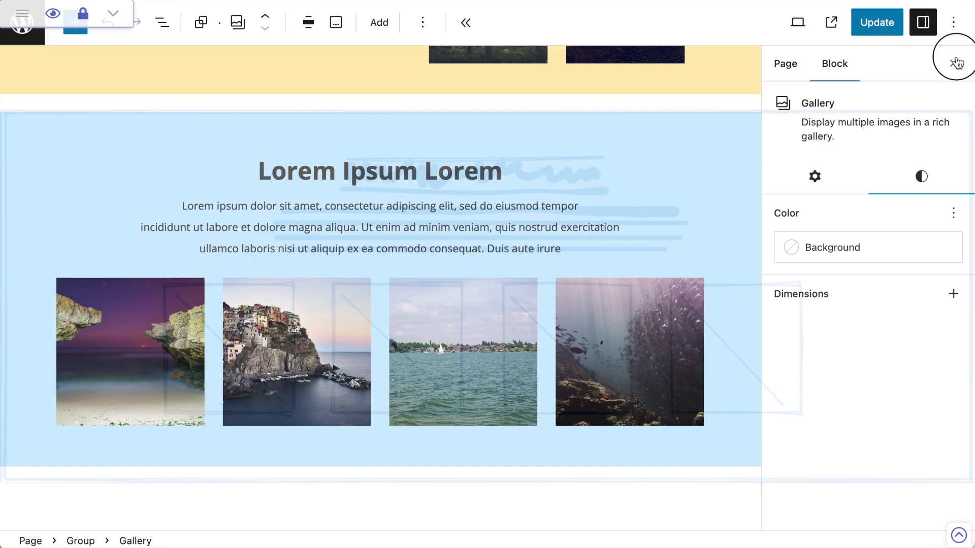
{"action": "left_click", "coordinate": [924, 23]}
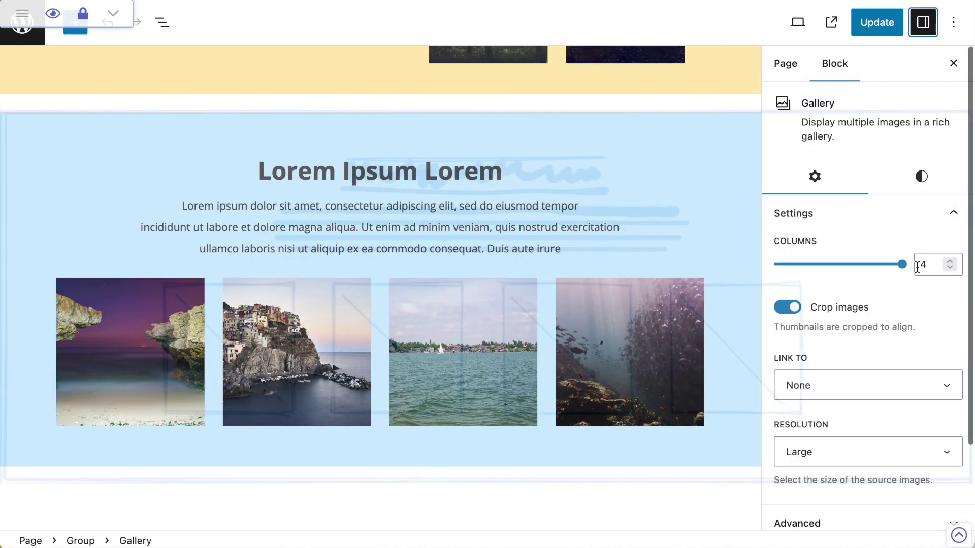
{"action": "left_click", "coordinate": [950, 65]}
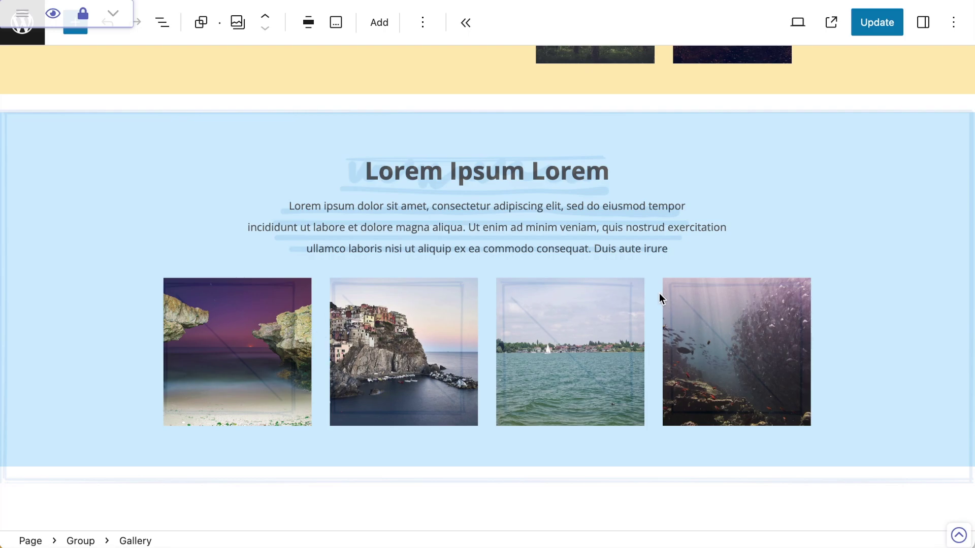
Step: Insert a Row block between the paragraph and the gallery in the blue group
{"action": "mouse_move", "coordinate": [650, 309]}
{"action": "left_click", "coordinate": [677, 250]}
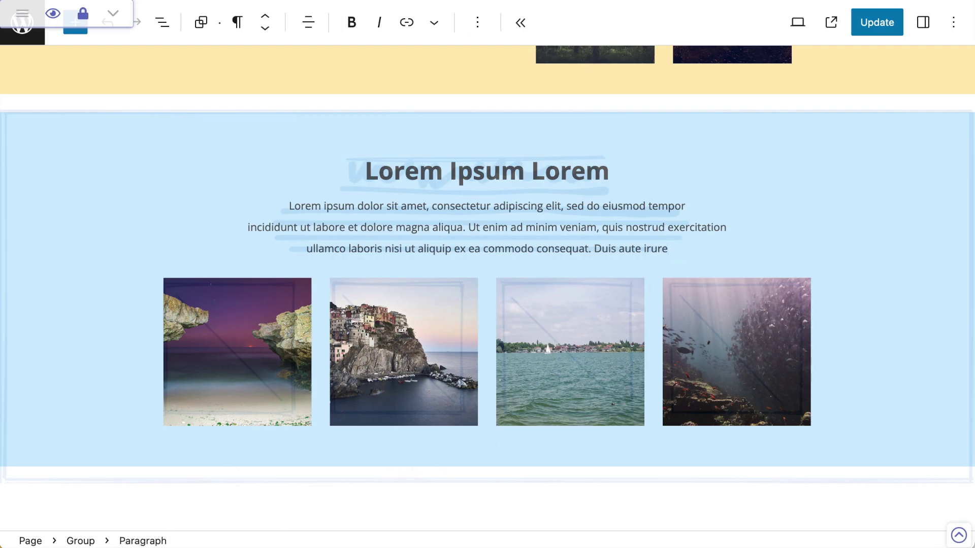
{"action": "key", "text": "Return"}
{"action": "type", "text": "r"}
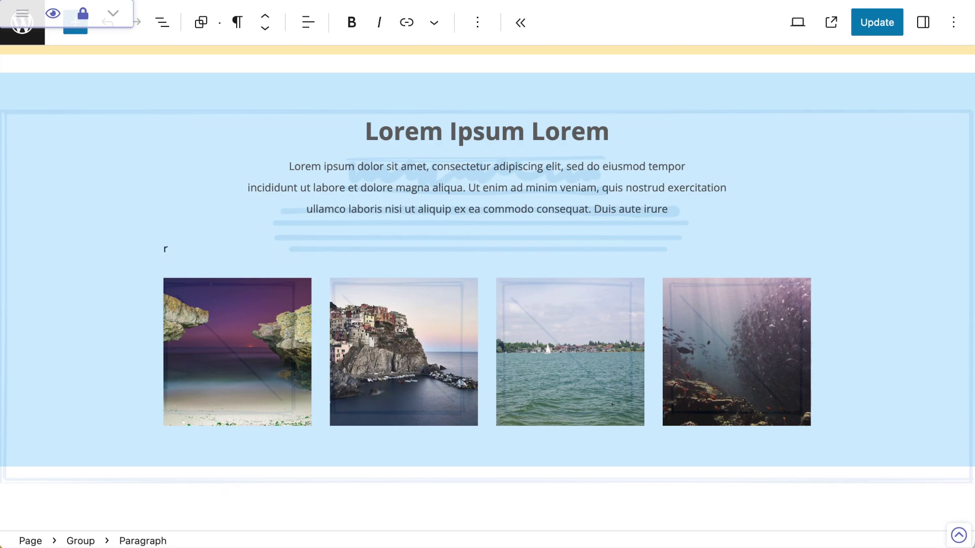
{"action": "type", "text": "o"}
{"action": "key", "text": "BackSpace"}
{"action": "key", "text": "BackSpace"}
{"action": "type", "text": "/r"}
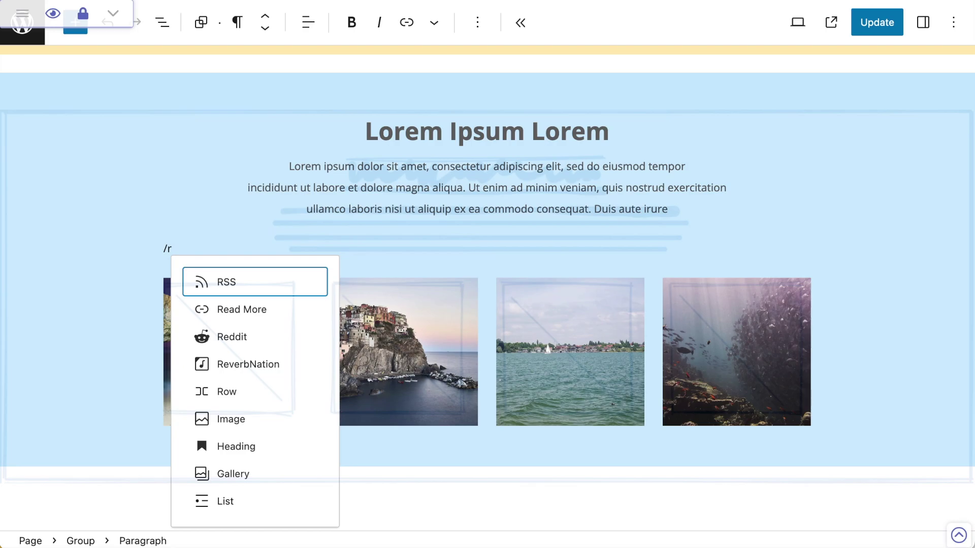
{"action": "type", "text": "ow"}
{"action": "left_click", "coordinate": [260, 282]}
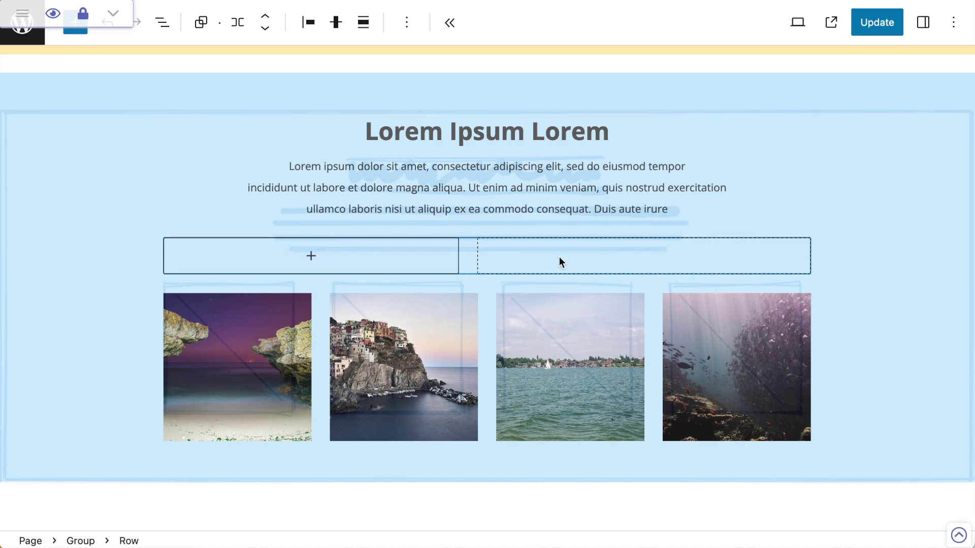
Step: Try transforming the empty Row block into a Stack, and change it back to a Row
{"action": "left_click", "coordinate": [242, 29]}
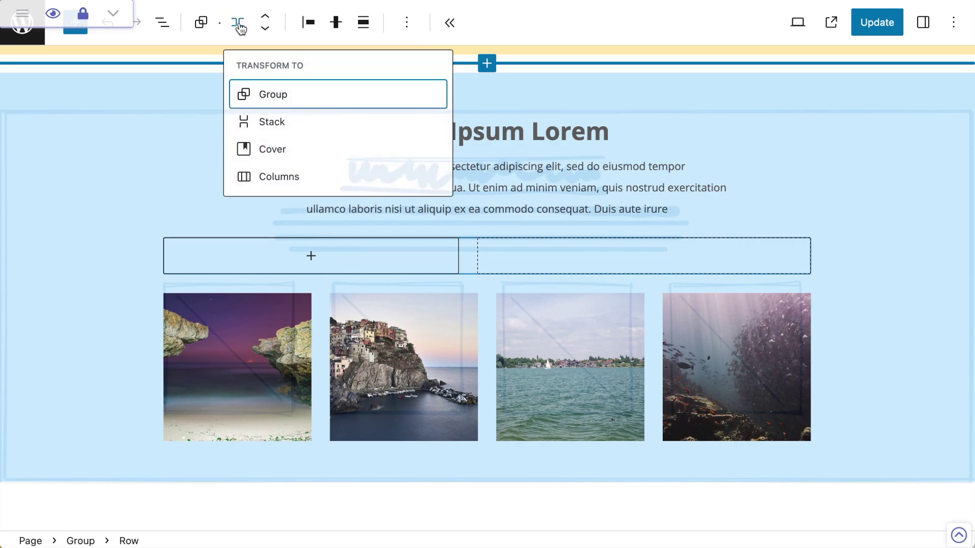
{"action": "left_click", "coordinate": [264, 125]}
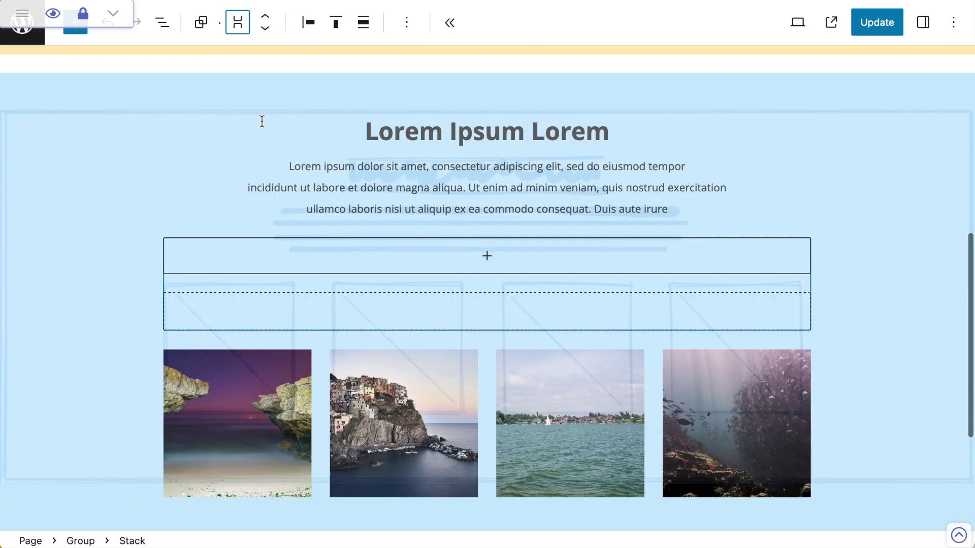
{"action": "left_click", "coordinate": [237, 26]}
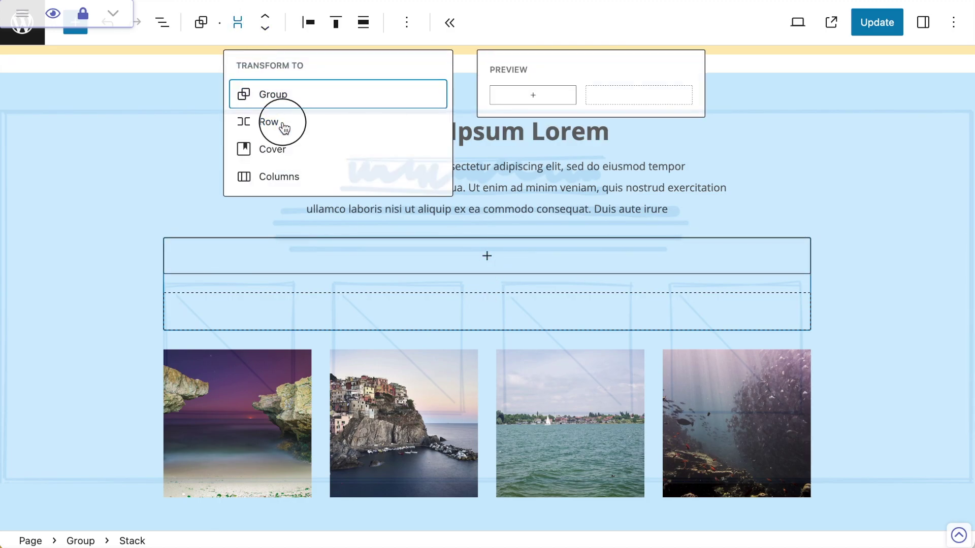
{"action": "left_click", "coordinate": [283, 126]}
{"action": "left_click", "coordinate": [241, 31]}
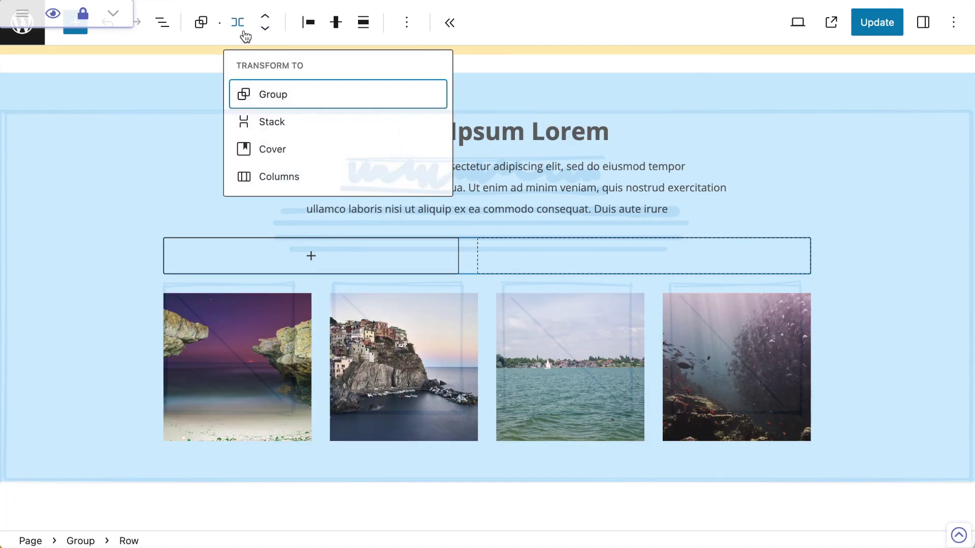
{"action": "left_click", "coordinate": [261, 124]}
{"action": "left_click", "coordinate": [237, 24]}
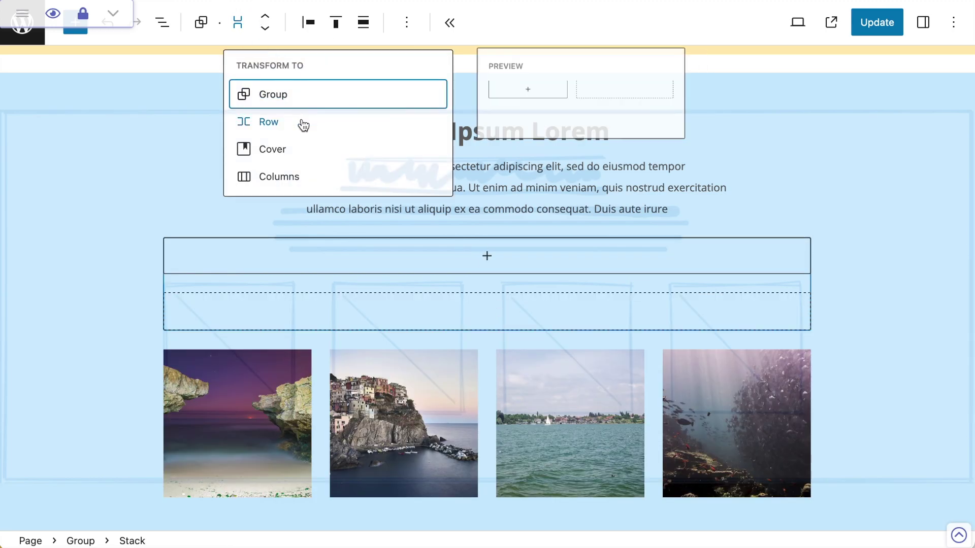
{"action": "left_click", "coordinate": [275, 124]}
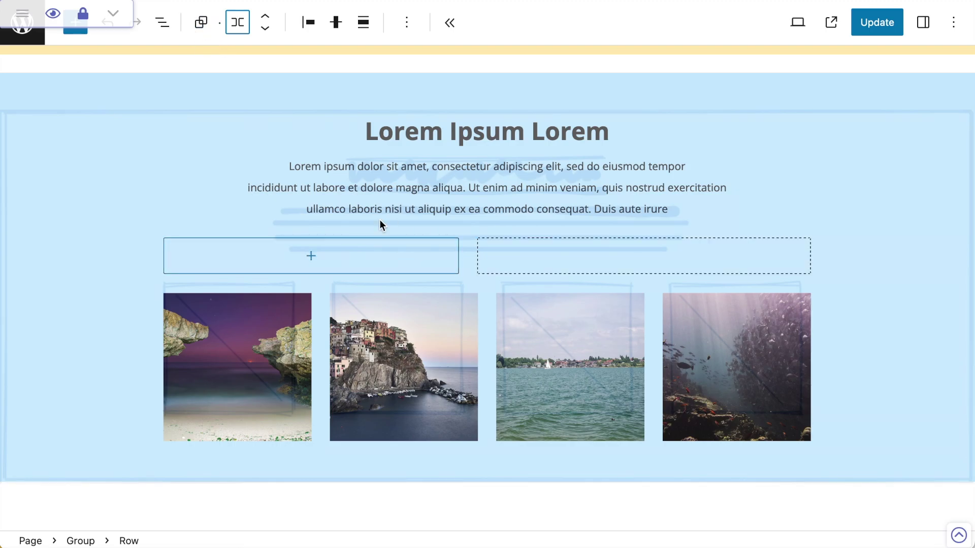
Step: Move all four images out of the gallery into the Row block using the block list
{"action": "left_click", "coordinate": [164, 26]}
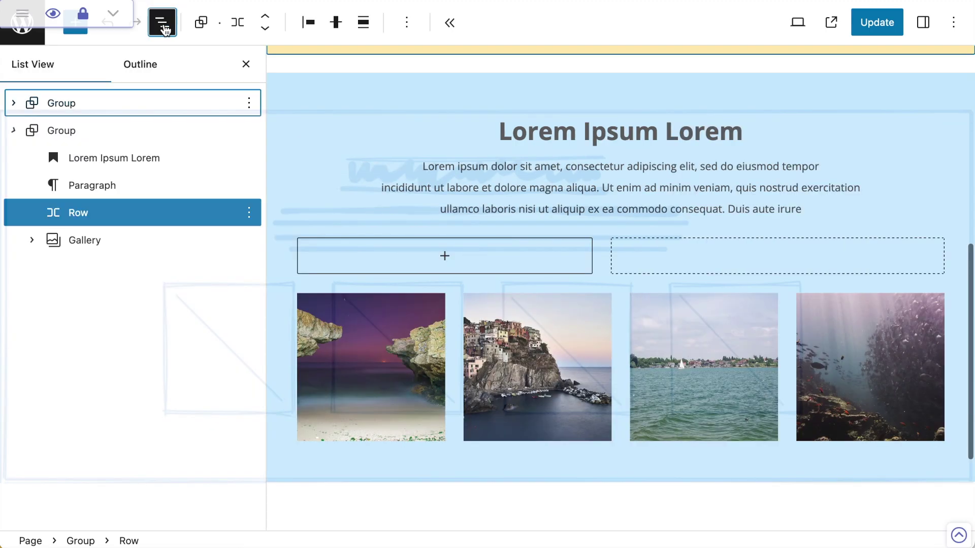
{"action": "left_click", "coordinate": [32, 239]}
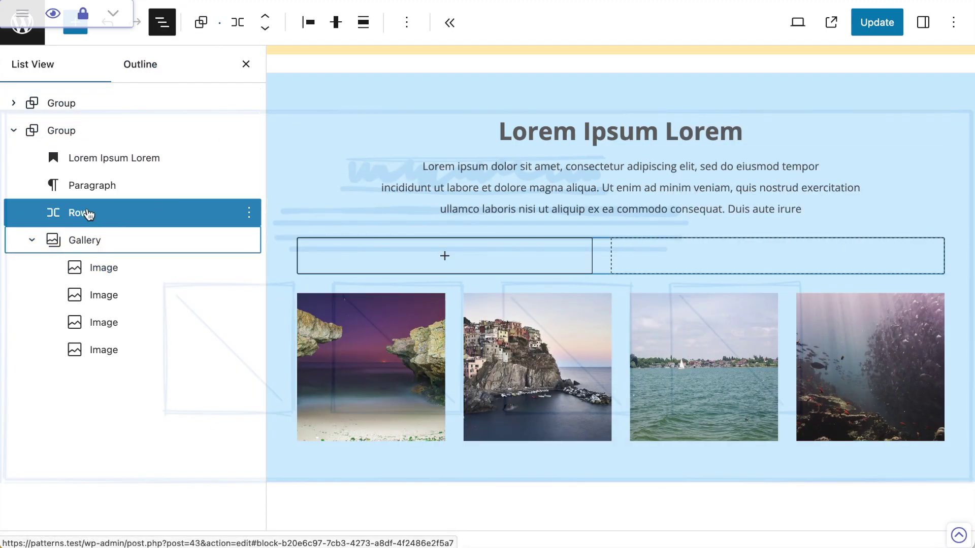
{"action": "left_click_drag", "start_coordinate": [102, 269], "coordinate": [93, 235]}
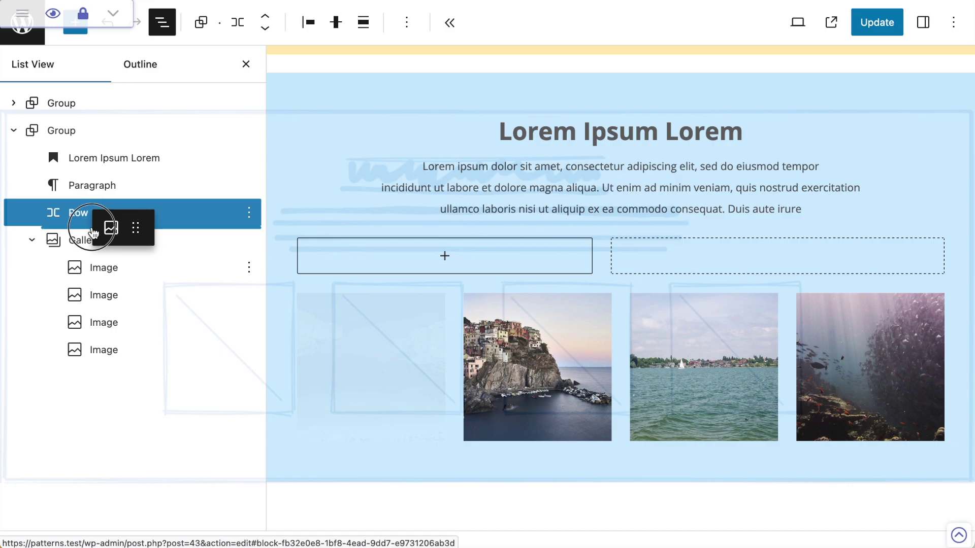
{"action": "left_click_drag", "start_coordinate": [93, 233], "coordinate": [102, 228]}
{"action": "left_click_drag", "start_coordinate": [103, 272], "coordinate": [116, 228]}
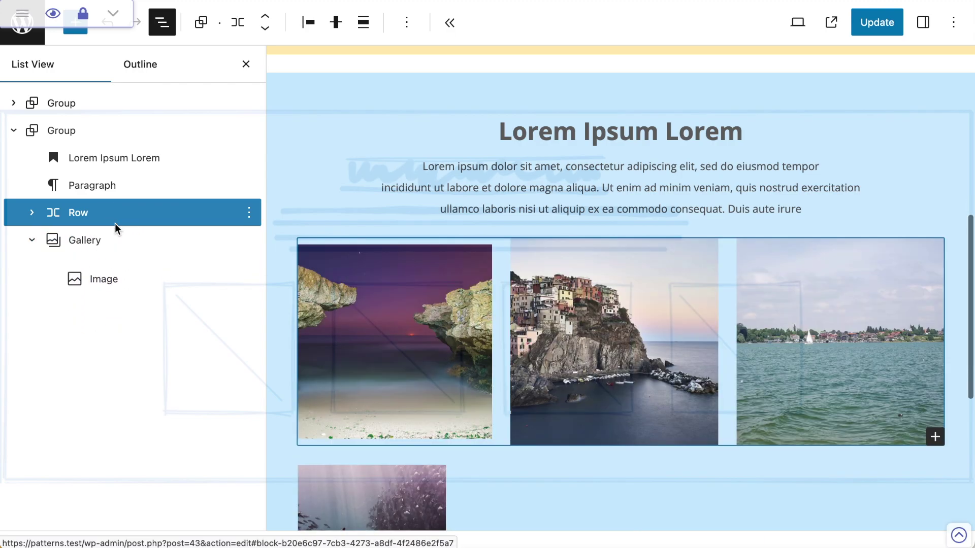
{"action": "left_click_drag", "start_coordinate": [111, 276], "coordinate": [109, 220]}
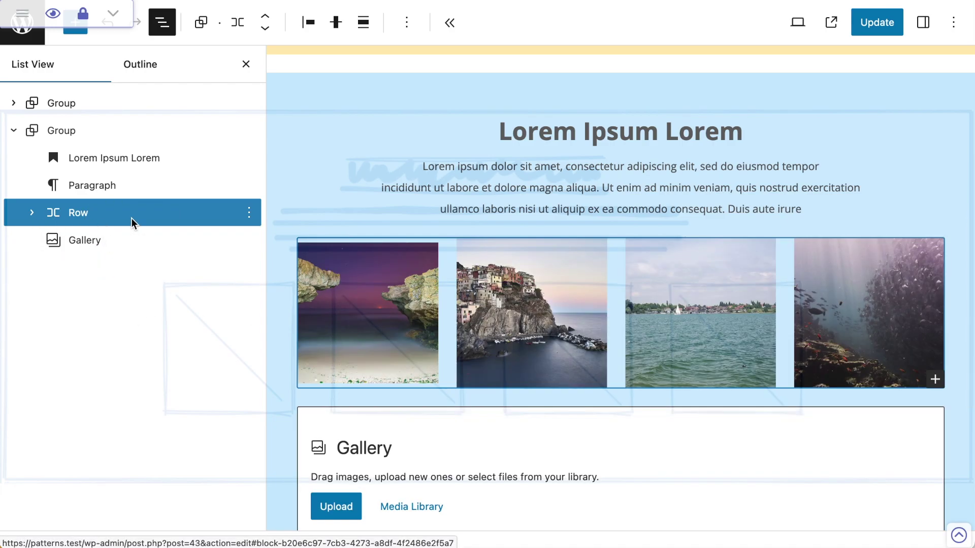
Step: Delete the emptied Gallery block and check the images nested in the row
{"action": "left_click", "coordinate": [93, 248]}
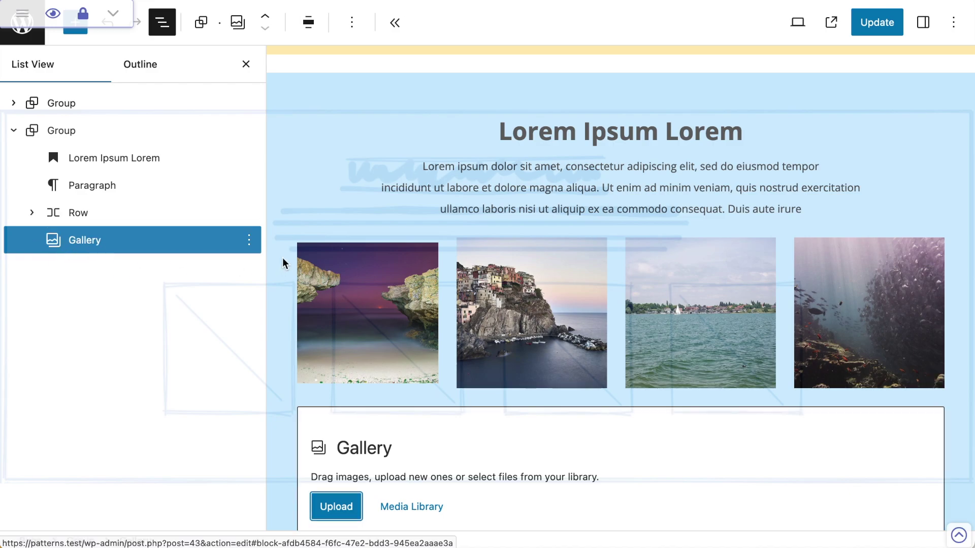
{"action": "left_click", "coordinate": [249, 240]}
{"action": "scroll", "coordinate": [305, 513], "scroll_direction": "down", "scroll_amount": 3}
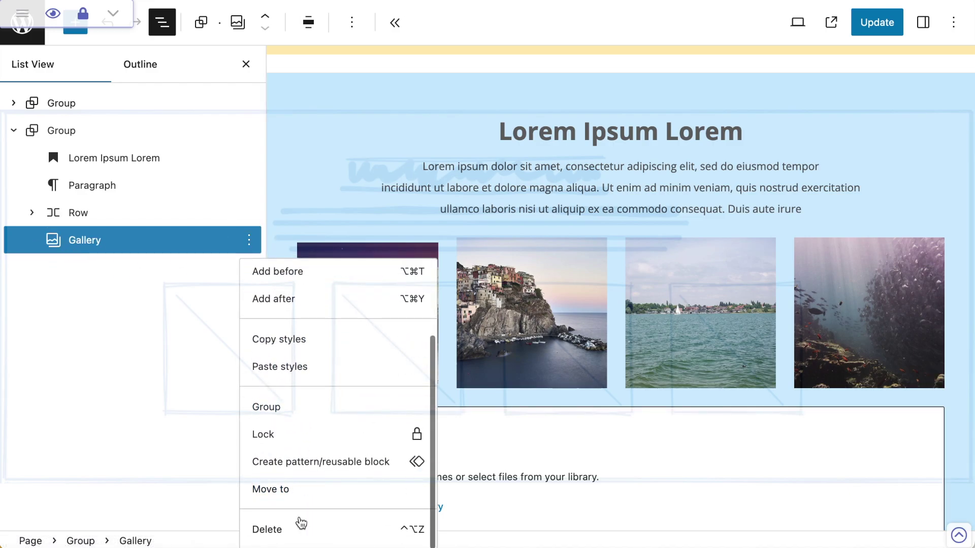
{"action": "left_click", "coordinate": [284, 529]}
{"action": "left_click", "coordinate": [31, 212]}
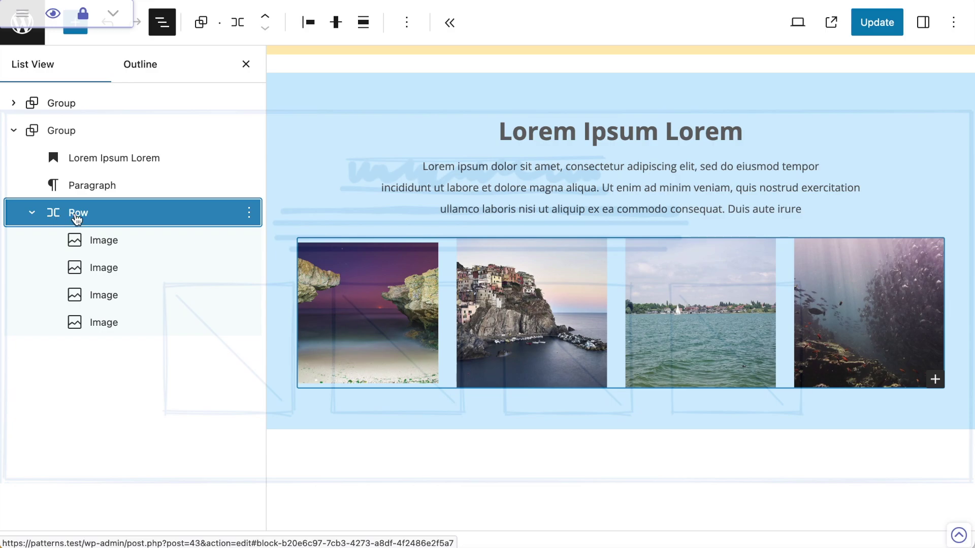
{"action": "left_click", "coordinate": [246, 64]}
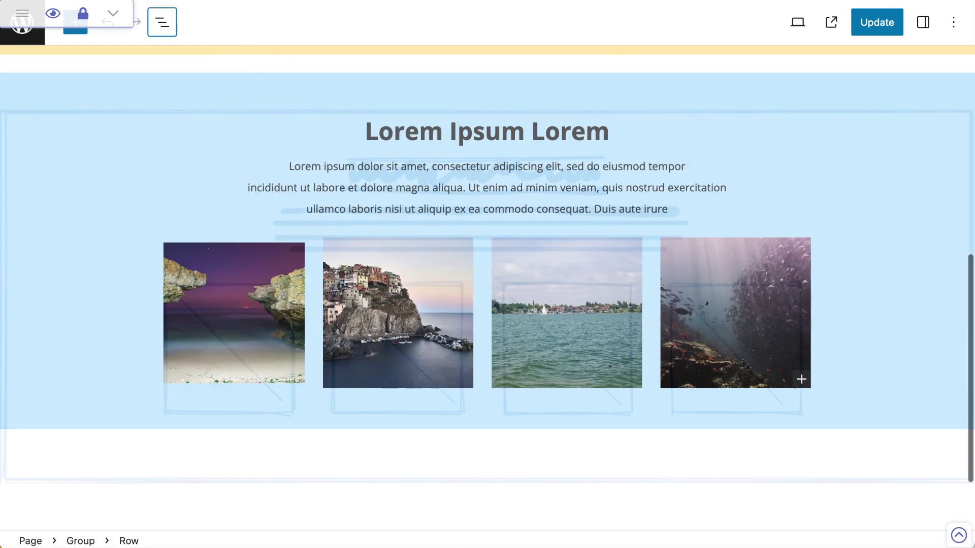
Step: Set the block spacing of the row of images to 6
{"action": "left_click", "coordinate": [279, 337]}
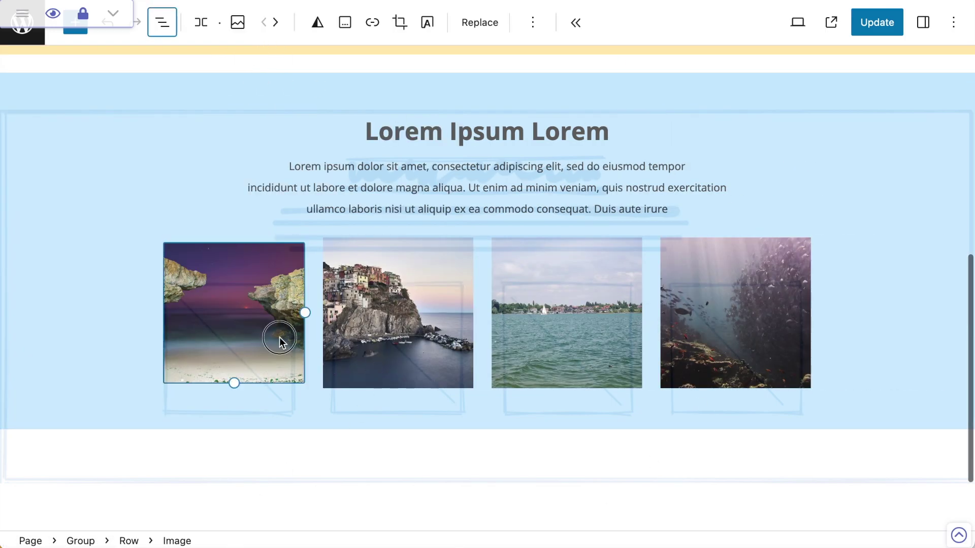
{"action": "left_click", "coordinate": [129, 541]}
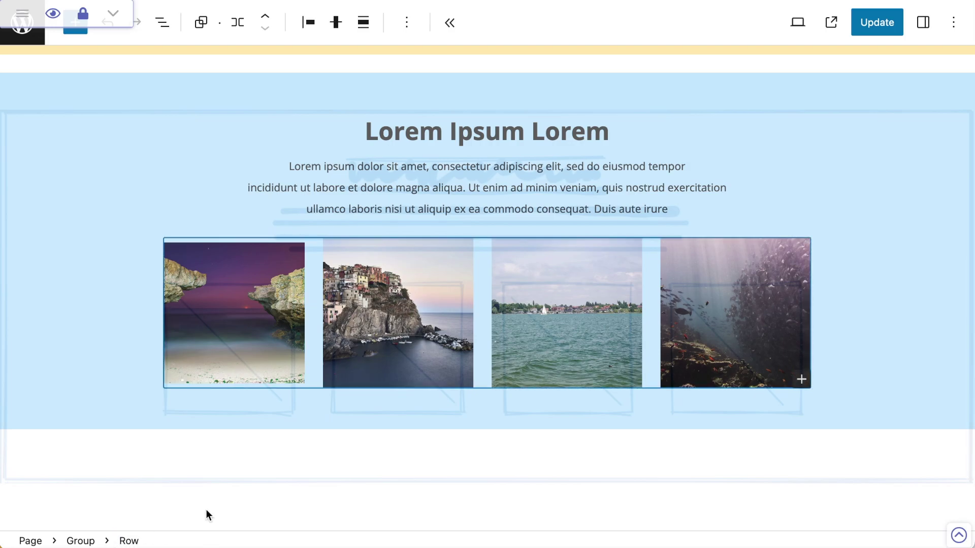
{"action": "left_click", "coordinate": [923, 23]}
{"action": "left_click", "coordinate": [923, 203]}
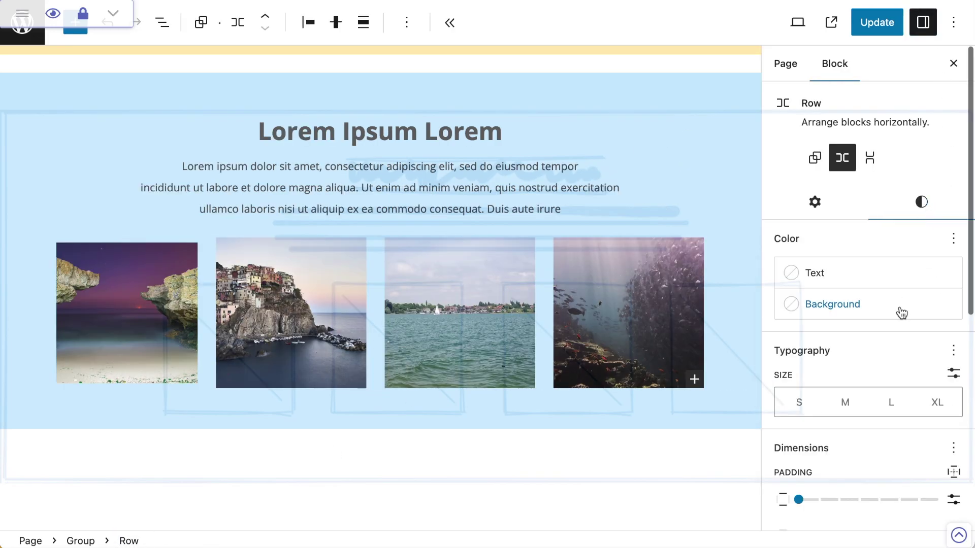
{"action": "scroll", "coordinate": [901, 313], "scroll_direction": "down", "scroll_amount": 7}
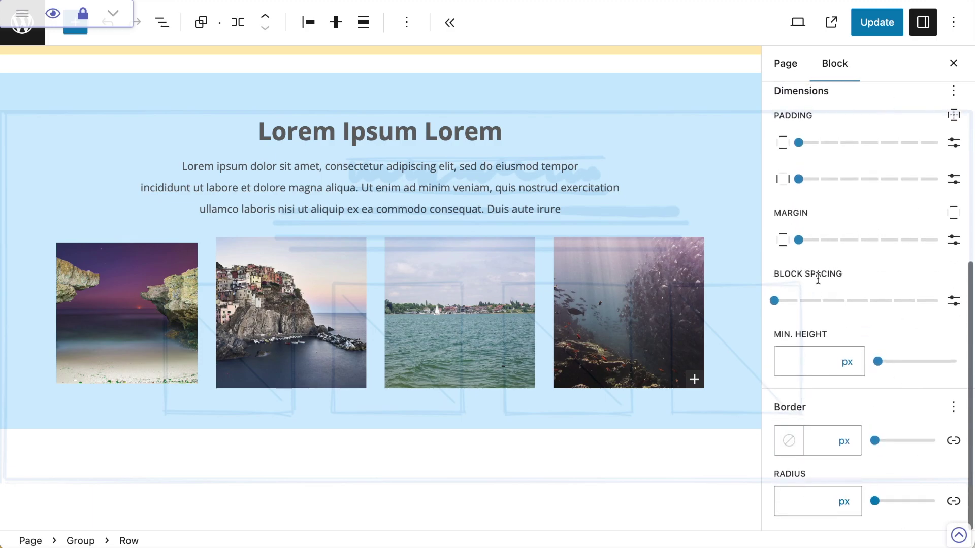
{"action": "left_click_drag", "start_coordinate": [774, 301], "coordinate": [800, 304]}
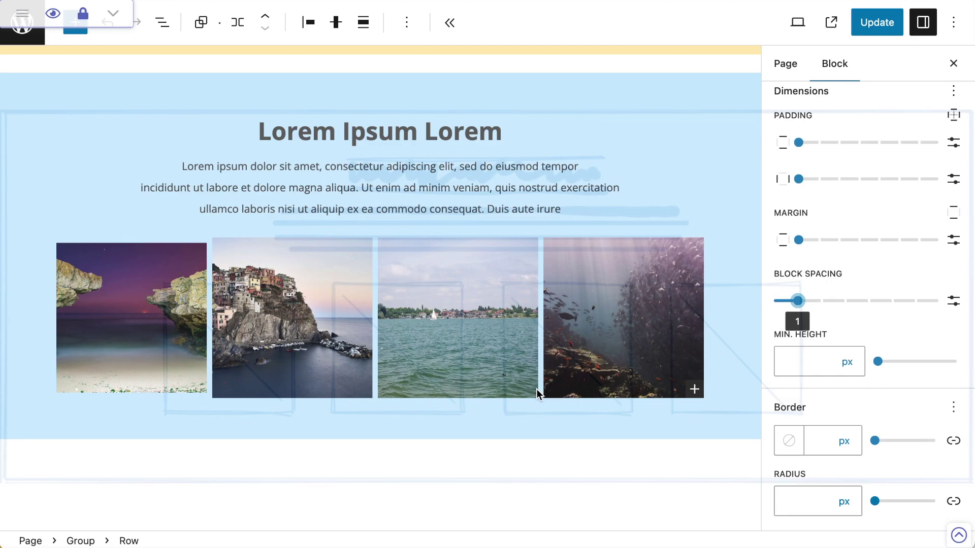
{"action": "left_click_drag", "start_coordinate": [798, 301], "coordinate": [914, 304]}
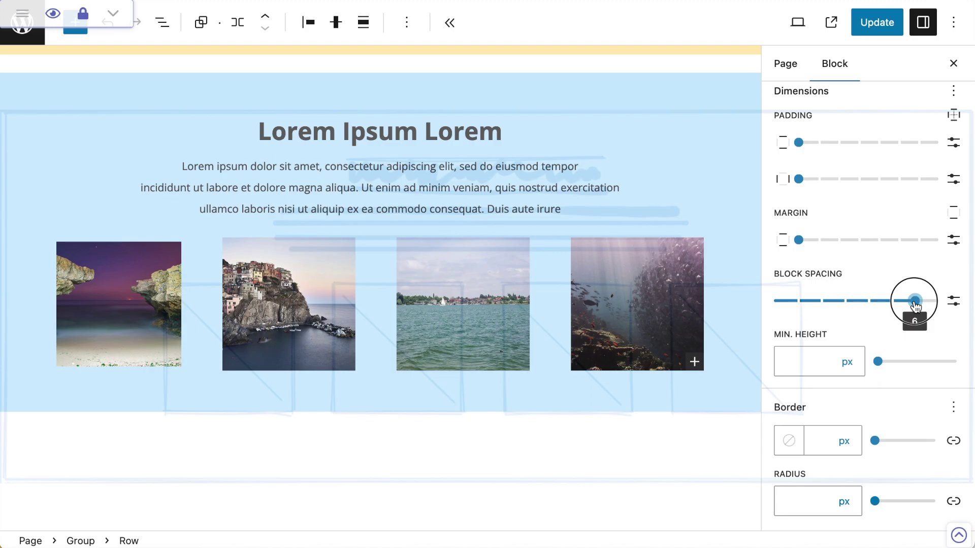
Step: Hide the block settings and line the blue section up with the overlaid wireframe to compare the image positions
{"action": "mouse_move", "coordinate": [921, 307]}
{"action": "left_mouse_down"}
{"action": "mouse_move", "coordinate": [936, 302]}
{"action": "mouse_move", "coordinate": [921, 307]}
{"action": "left_mouse_up"}
{"action": "left_click", "coordinate": [953, 63]}
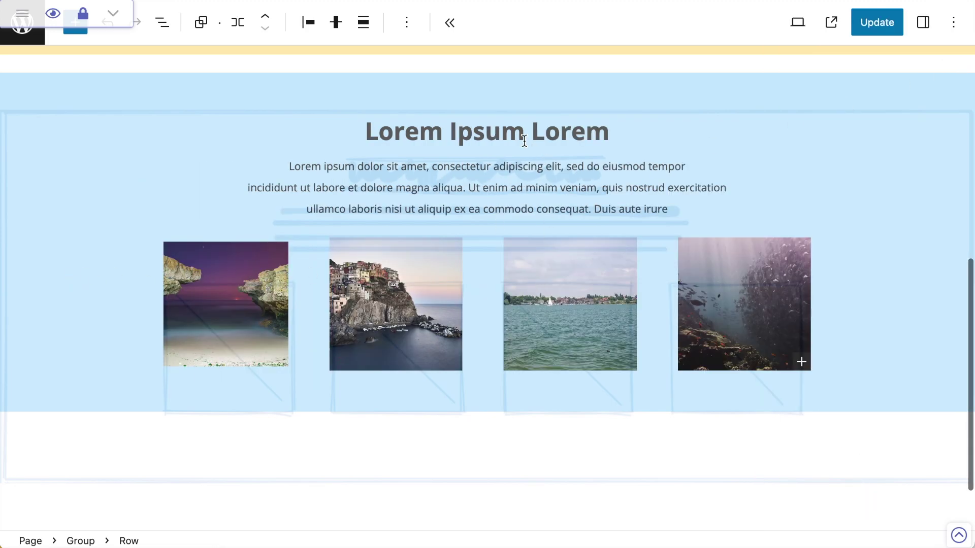
{"action": "scroll", "coordinate": [642, 202], "scroll_direction": "up", "scroll_amount": 2}
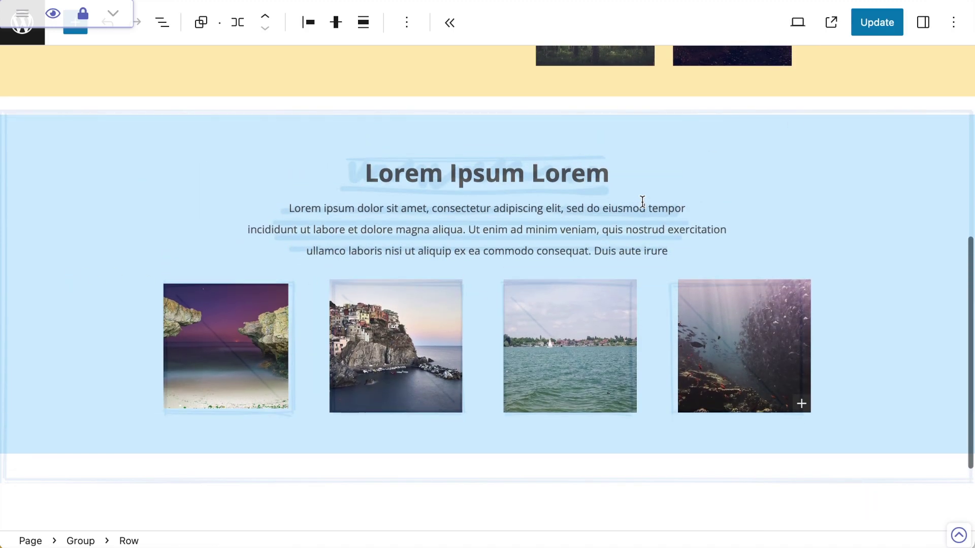
{"action": "scroll", "coordinate": [642, 201], "scroll_direction": "down", "scroll_amount": 1}
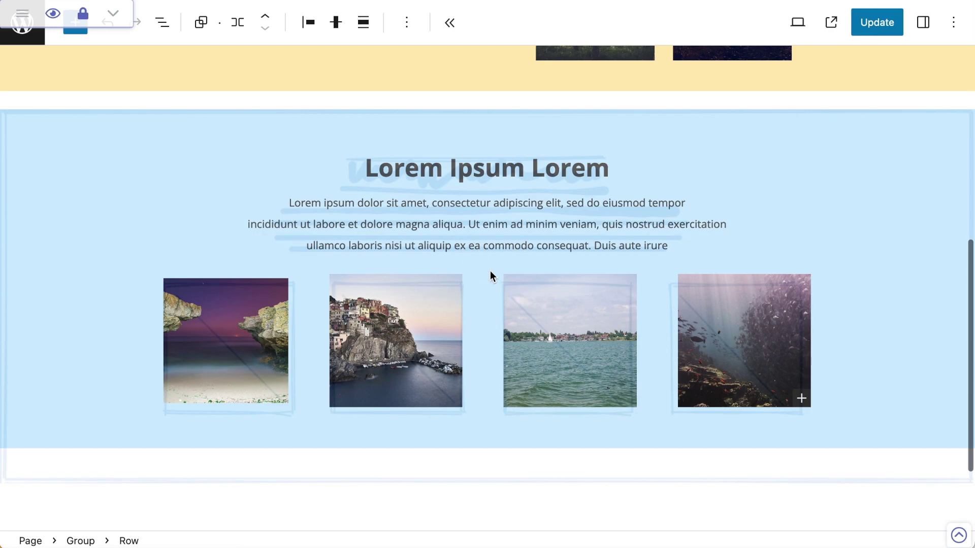
Step: Switch the centred paragraph's margin to the bottom side only and set it to 5
{"action": "left_click", "coordinate": [506, 246]}
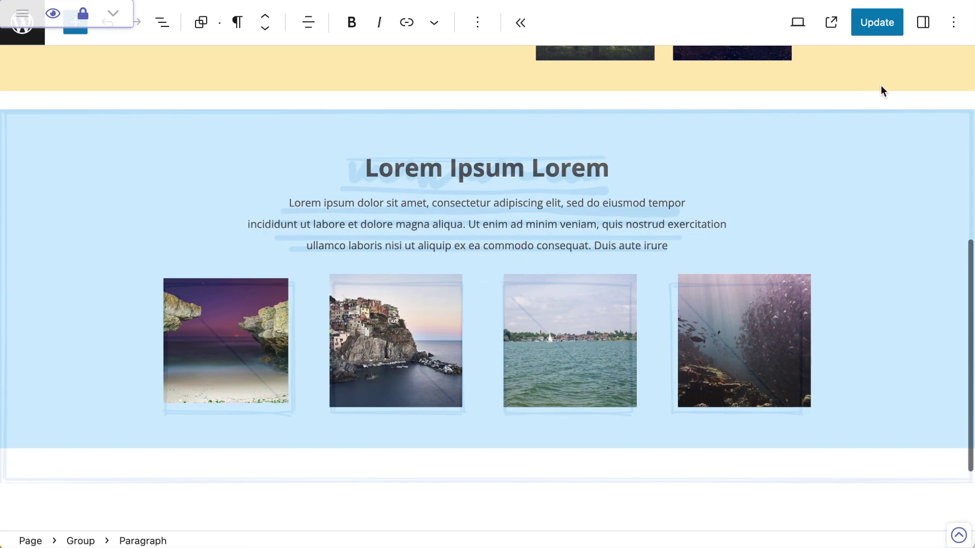
{"action": "left_click", "coordinate": [923, 23]}
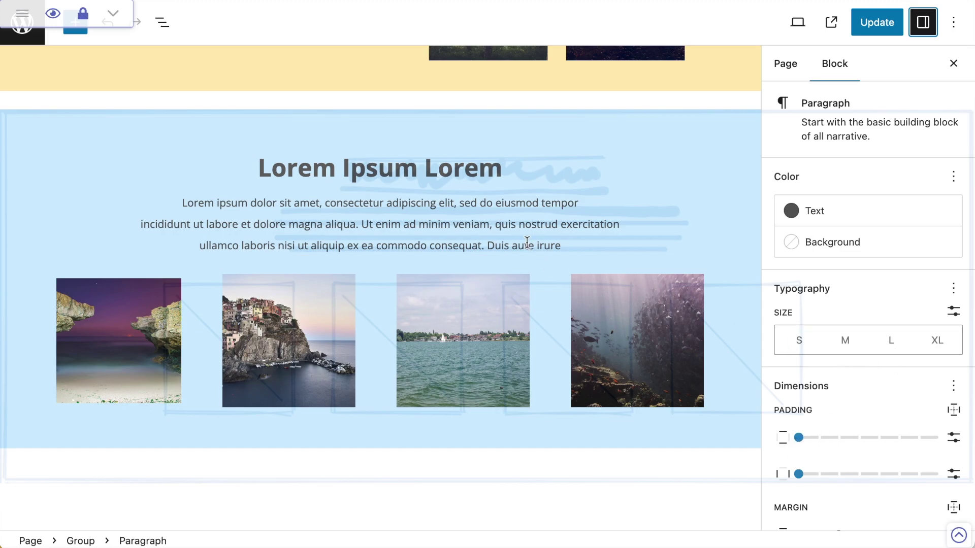
{"action": "scroll", "coordinate": [851, 364], "scroll_direction": "down", "scroll_amount": 3}
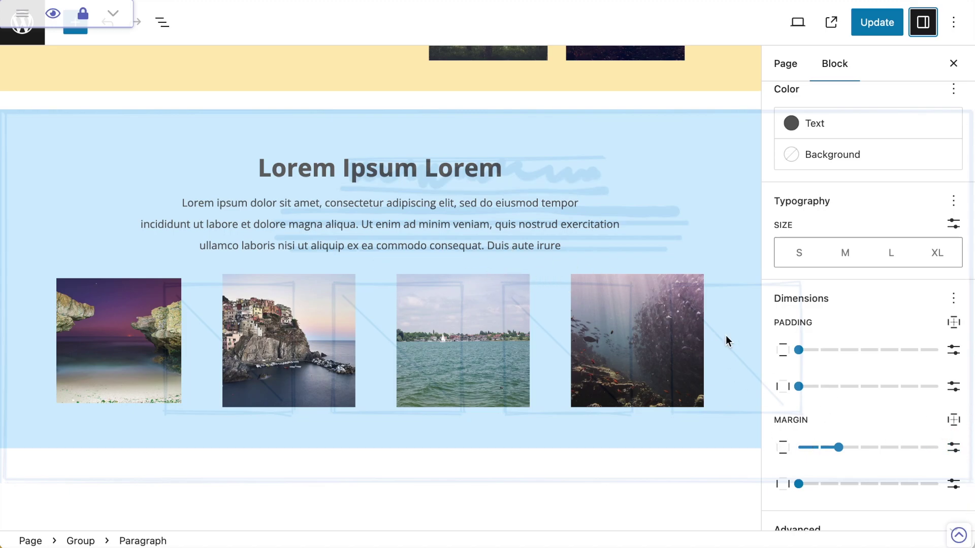
{"action": "scroll", "coordinate": [802, 422], "scroll_direction": "down", "scroll_amount": 1}
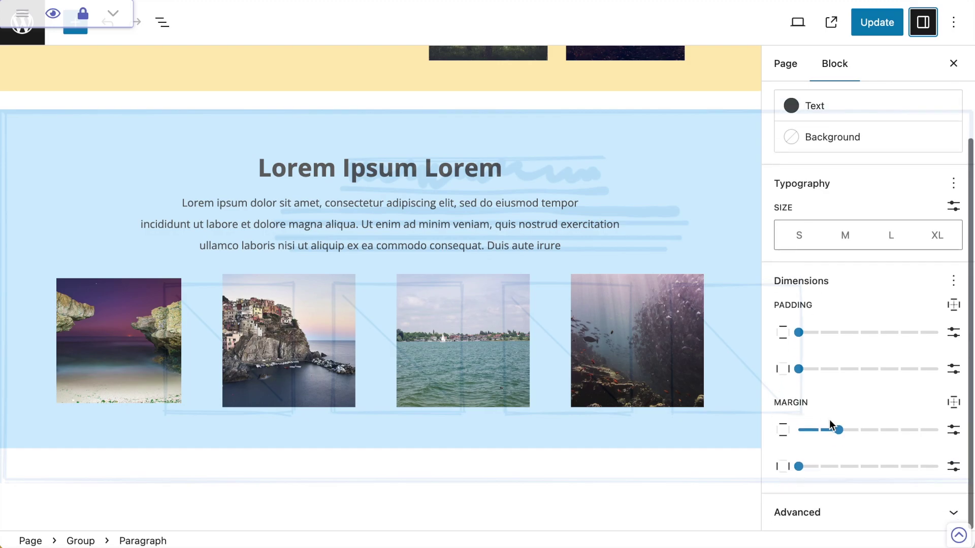
{"action": "left_click", "coordinate": [953, 406]}
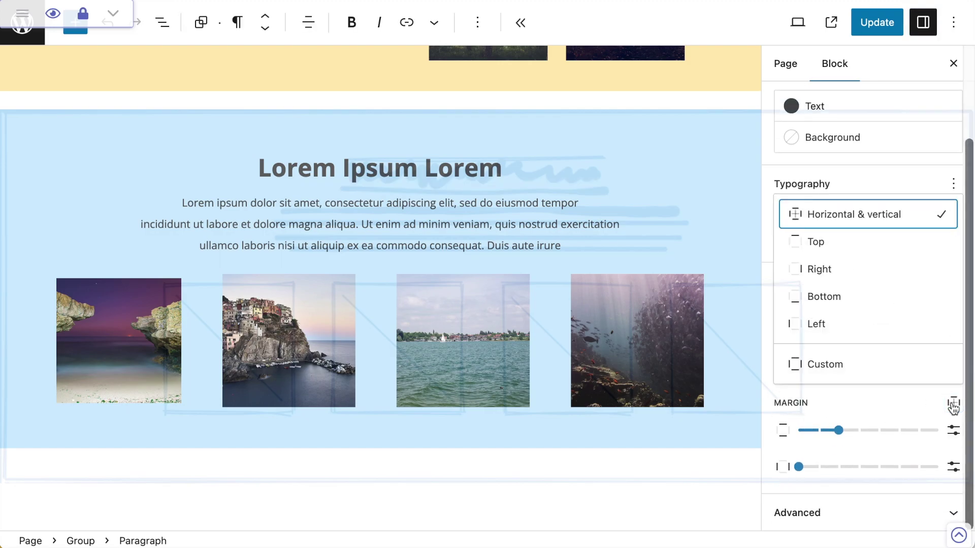
{"action": "left_click", "coordinate": [795, 300]}
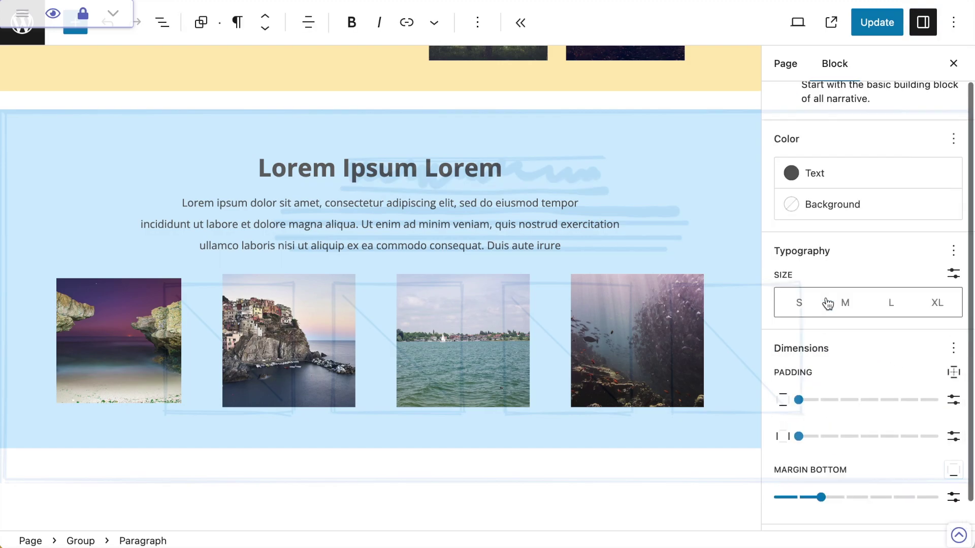
{"action": "scroll", "coordinate": [862, 412], "scroll_direction": "down", "scroll_amount": 1}
{"action": "left_click_drag", "start_coordinate": [821, 467], "coordinate": [891, 472]}
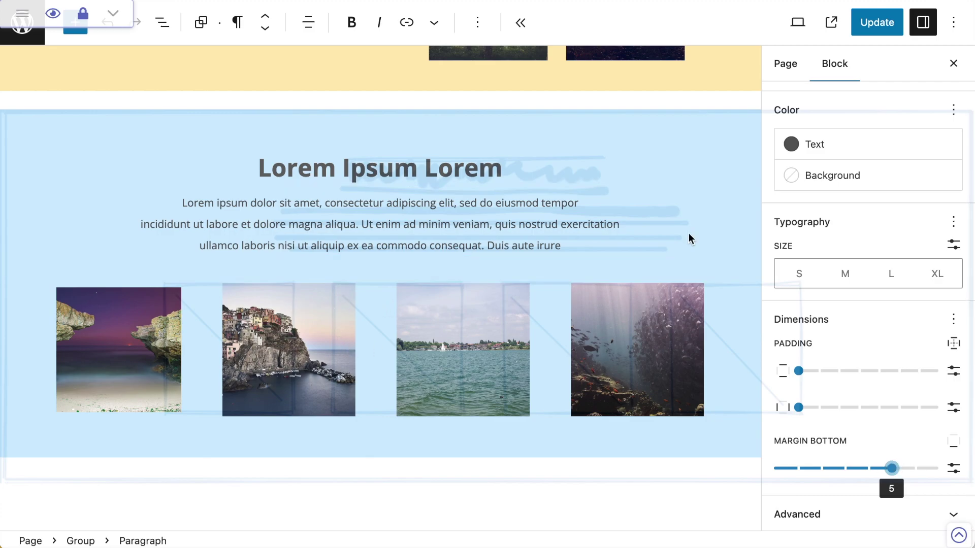
{"action": "left_click", "coordinate": [953, 63]}
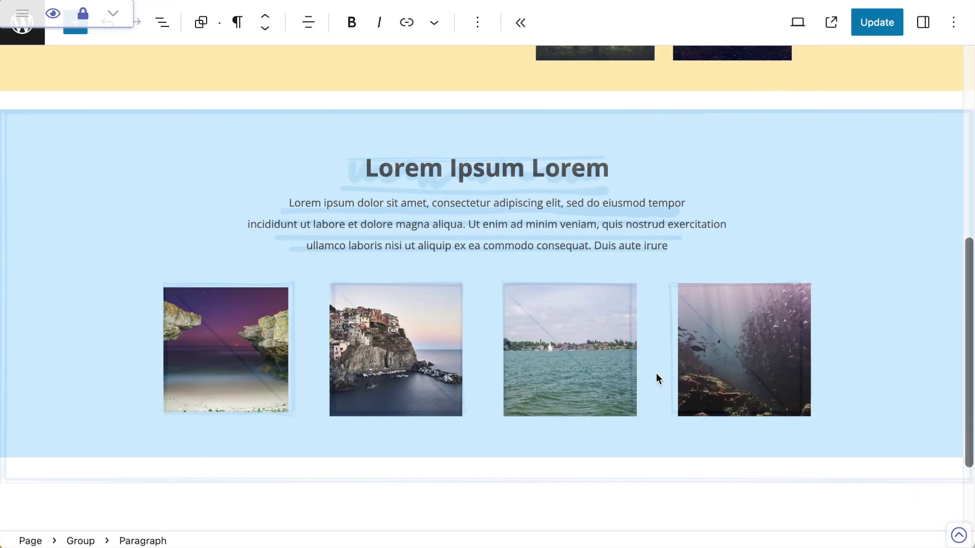
{"action": "mouse_move", "coordinate": [521, 272]}
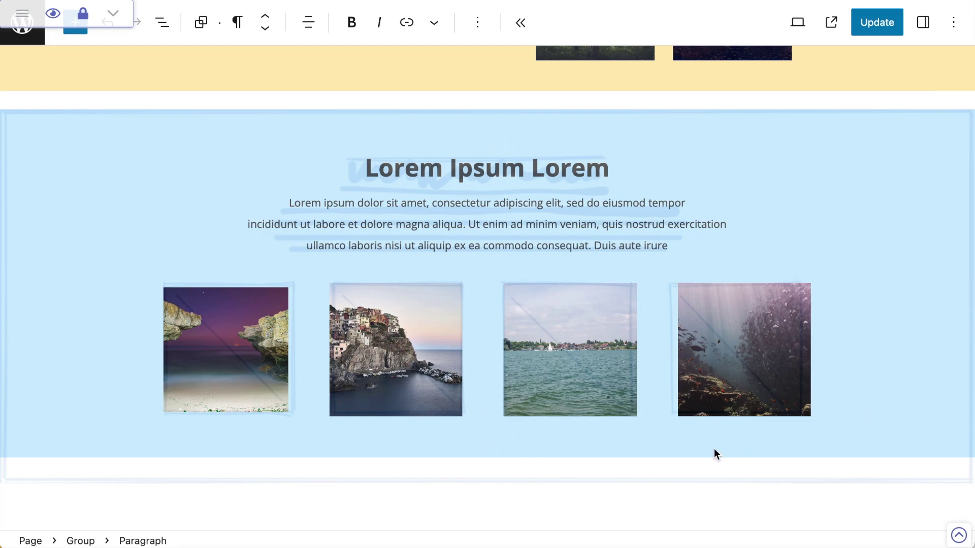
Step: Restrict the blue Group block's padding control to the bottom side and set the bottom padding to 7
{"action": "left_click", "coordinate": [81, 541]}
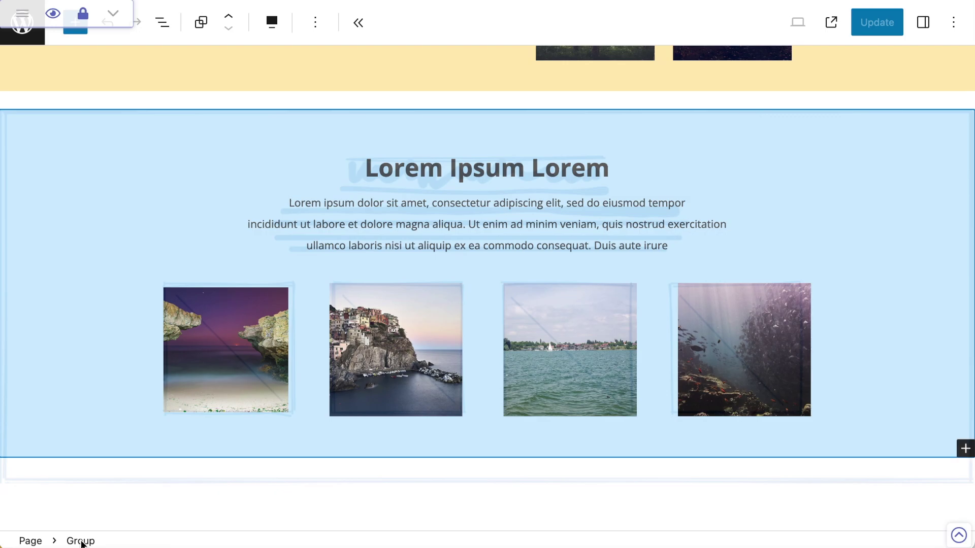
{"action": "left_click", "coordinate": [927, 24]}
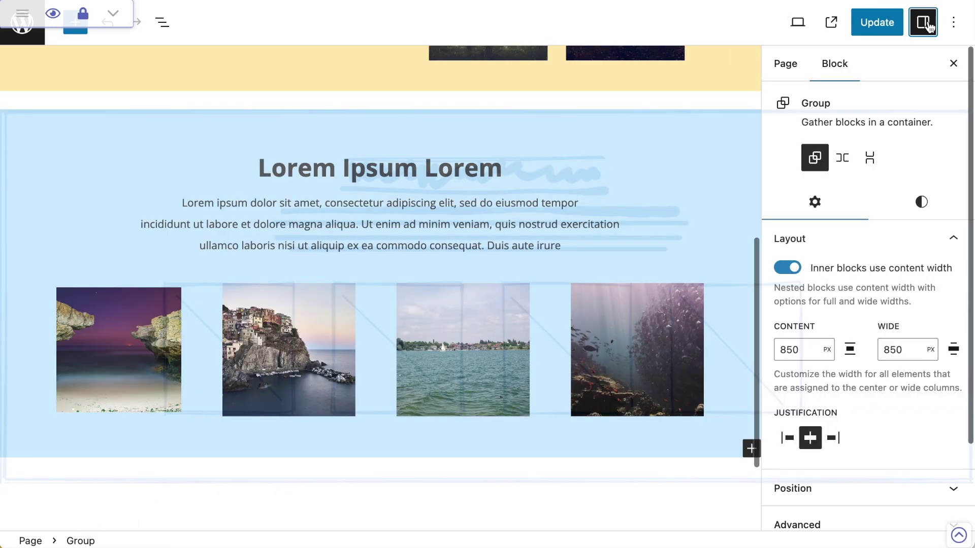
{"action": "left_click", "coordinate": [922, 205]}
{"action": "scroll", "coordinate": [906, 380], "scroll_direction": "down", "scroll_amount": 5}
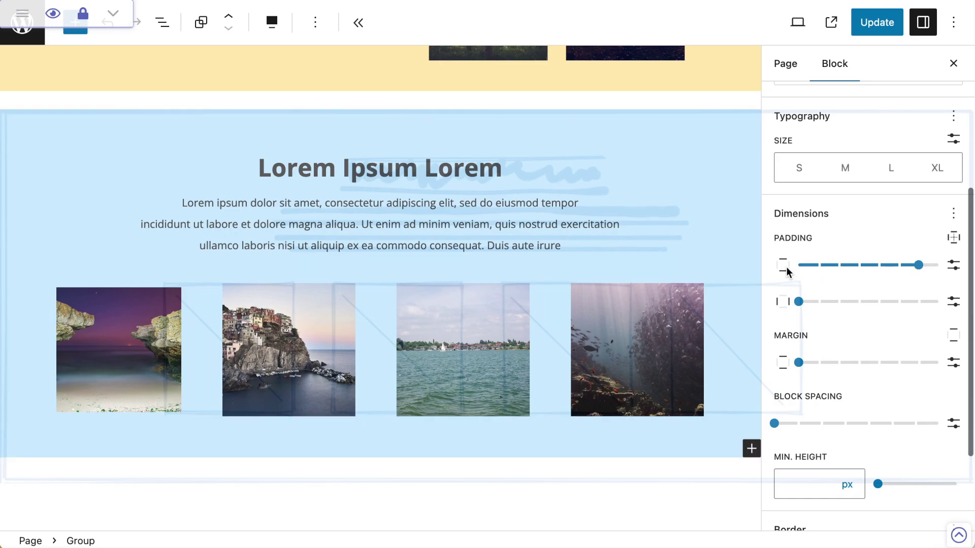
{"action": "left_click", "coordinate": [953, 238]}
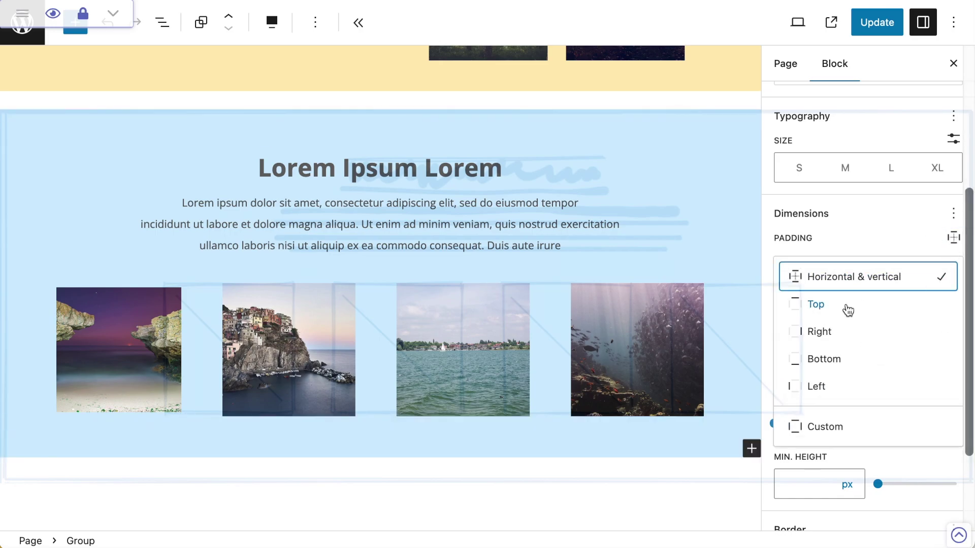
{"action": "left_click", "coordinate": [856, 363]}
{"action": "left_click", "coordinate": [922, 266]}
{"action": "left_click_drag", "start_coordinate": [925, 270], "coordinate": [938, 266]}
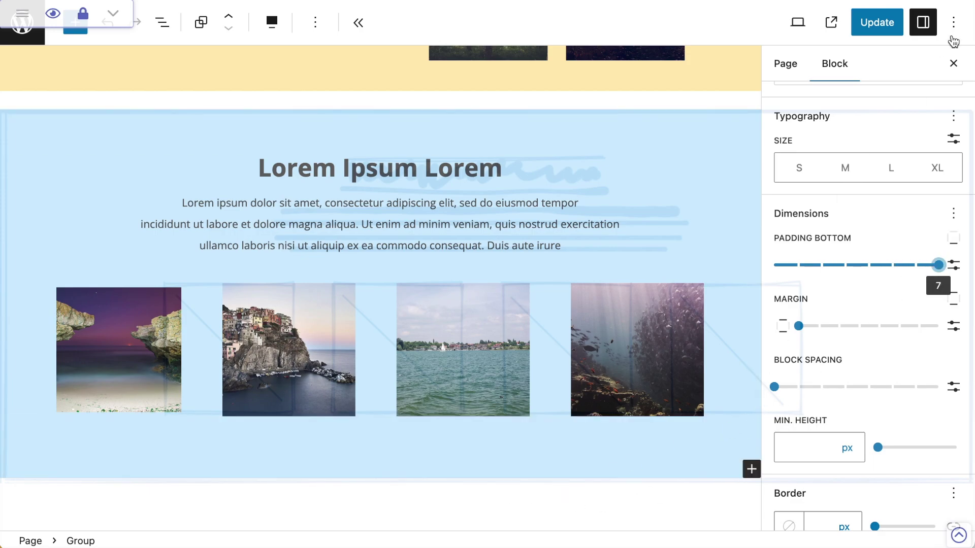
{"action": "left_click", "coordinate": [953, 63]}
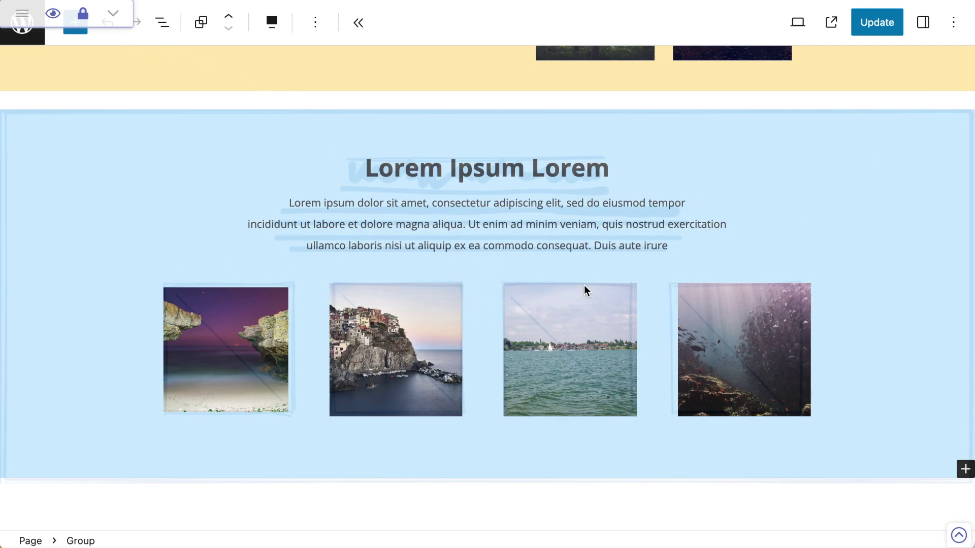
Step: Transform the first image in the row into a Cover block and check its inner text placeholder
{"action": "left_click", "coordinate": [584, 285]}
{"action": "scroll", "coordinate": [451, 343], "scroll_direction": "down", "scroll_amount": 2}
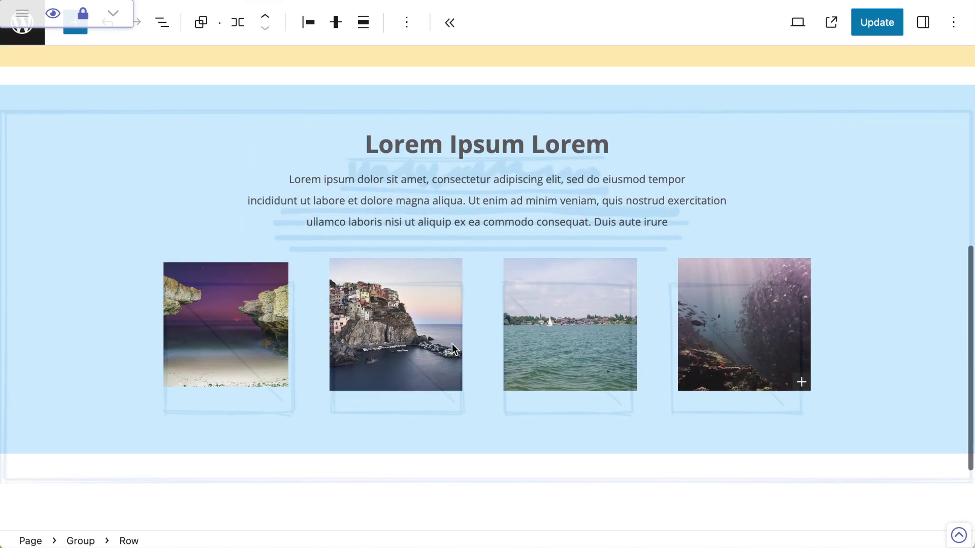
{"action": "scroll", "coordinate": [451, 348], "scroll_direction": "up", "scroll_amount": 1}
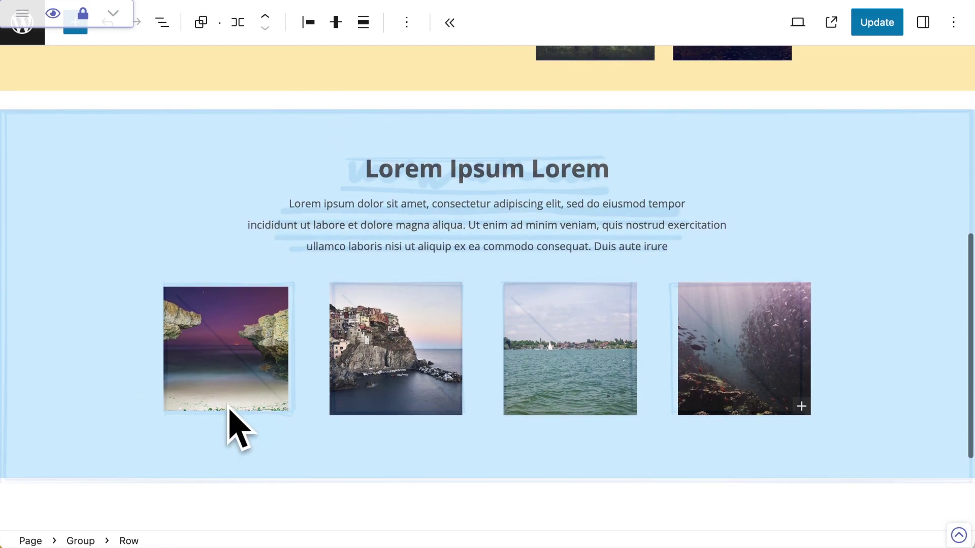
{"action": "left_click", "coordinate": [236, 314]}
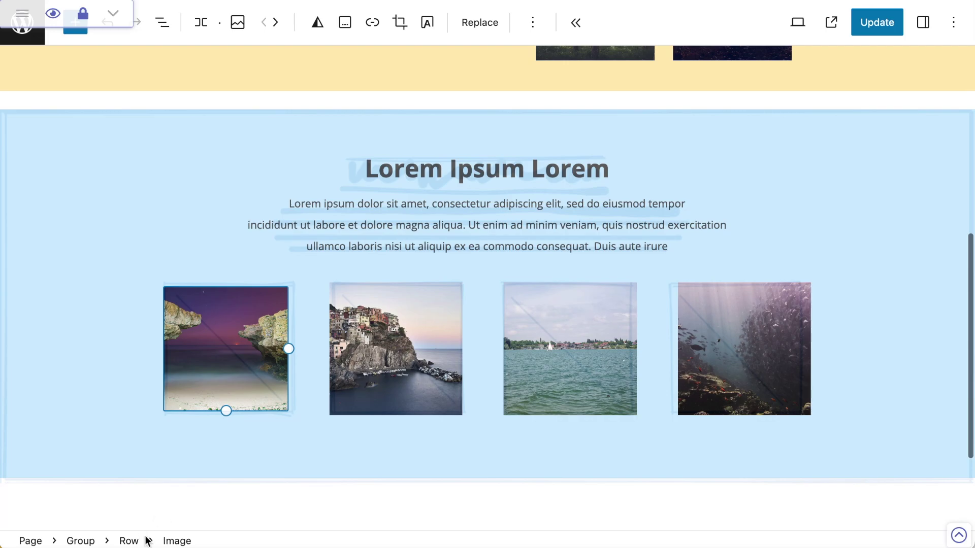
{"action": "left_click", "coordinate": [237, 23]}
{"action": "mouse_move", "coordinate": [274, 101]}
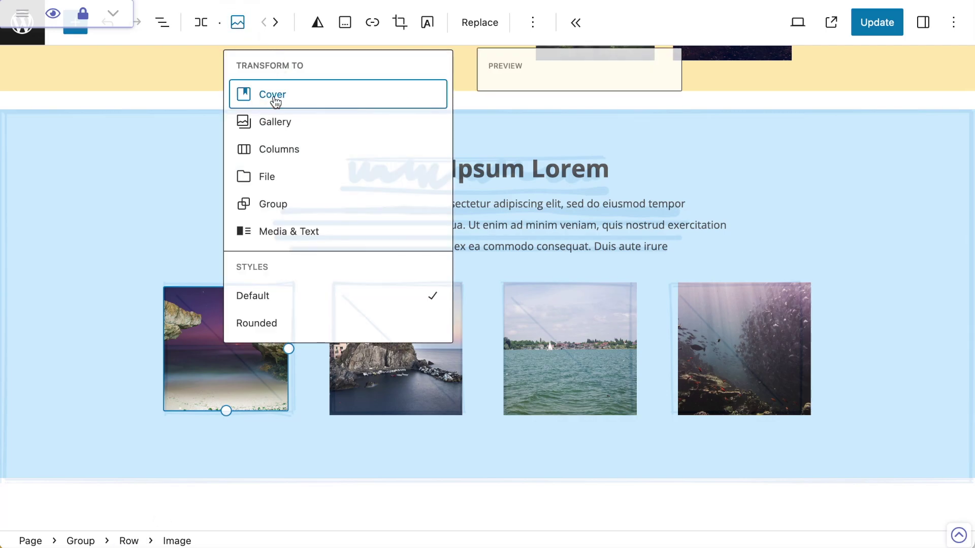
{"action": "left_click", "coordinate": [282, 102]}
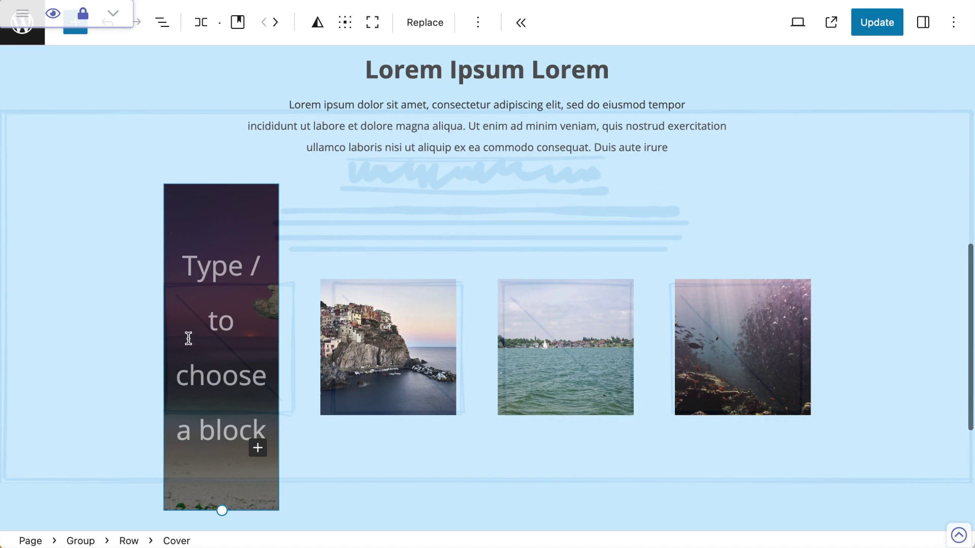
{"action": "left_click", "coordinate": [217, 265]}
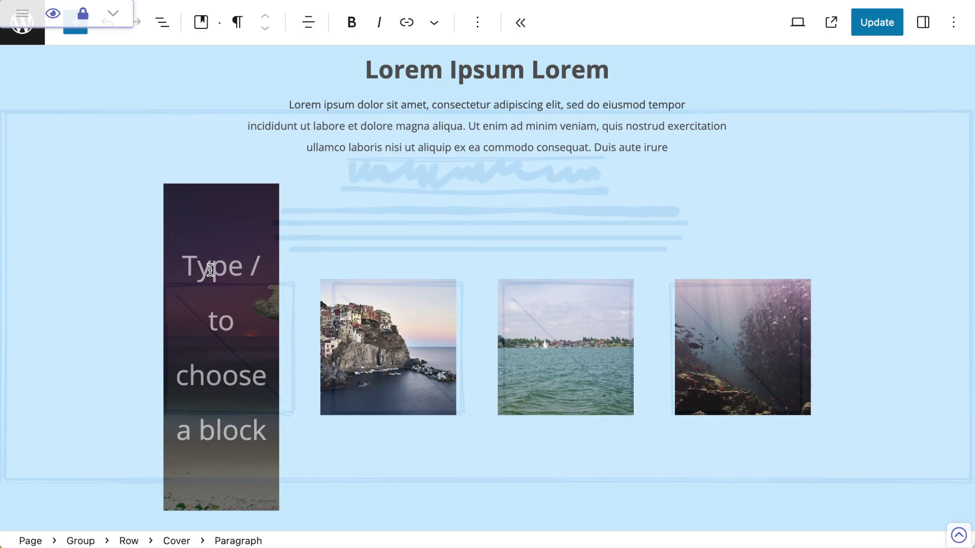
{"action": "key", "text": "Escape"}
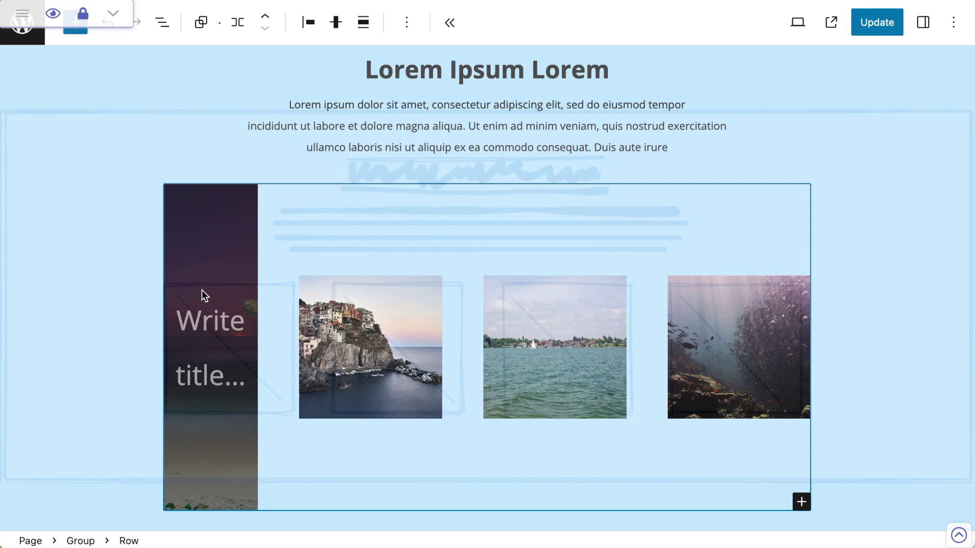
Step: Transform the second image in the row, the cliffside village, into a Cover block
{"action": "left_click", "coordinate": [350, 330]}
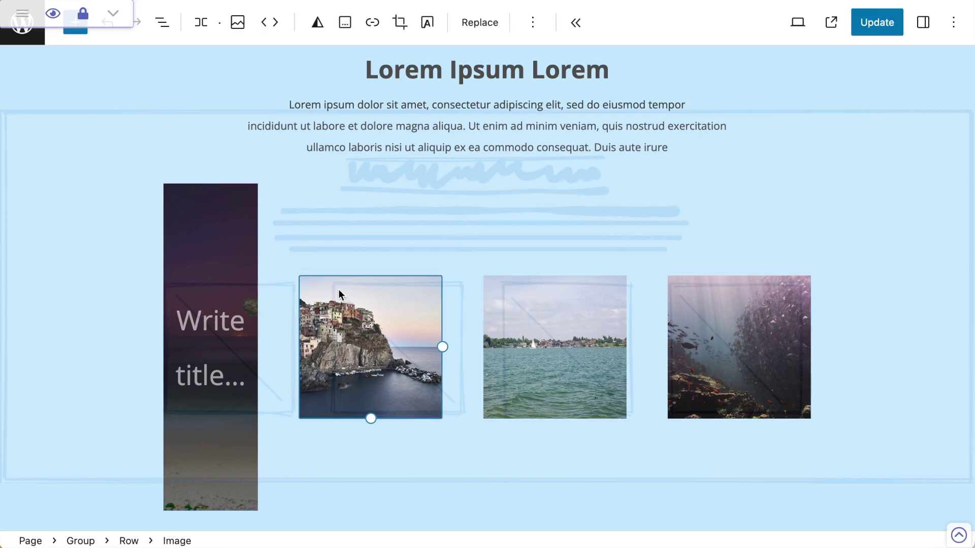
{"action": "left_click", "coordinate": [238, 23]}
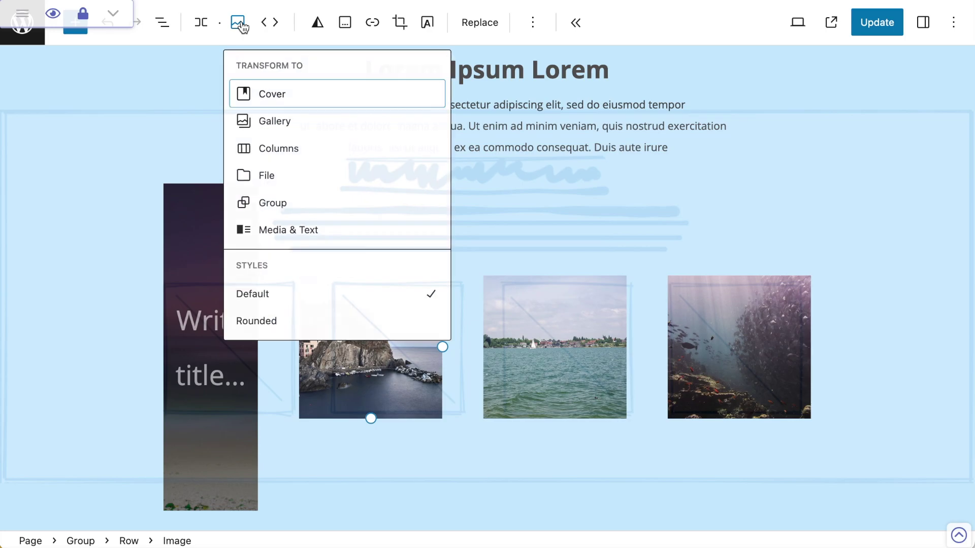
{"action": "left_click", "coordinate": [279, 93]}
{"action": "left_click", "coordinate": [530, 282]}
{"action": "left_click", "coordinate": [363, 264]}
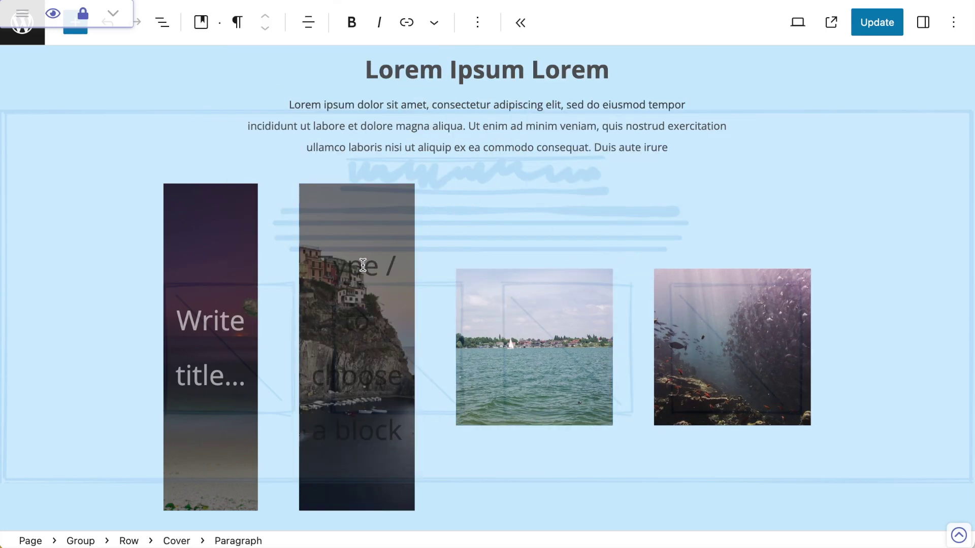
{"action": "left_click", "coordinate": [441, 284]}
{"action": "left_click", "coordinate": [237, 22]}
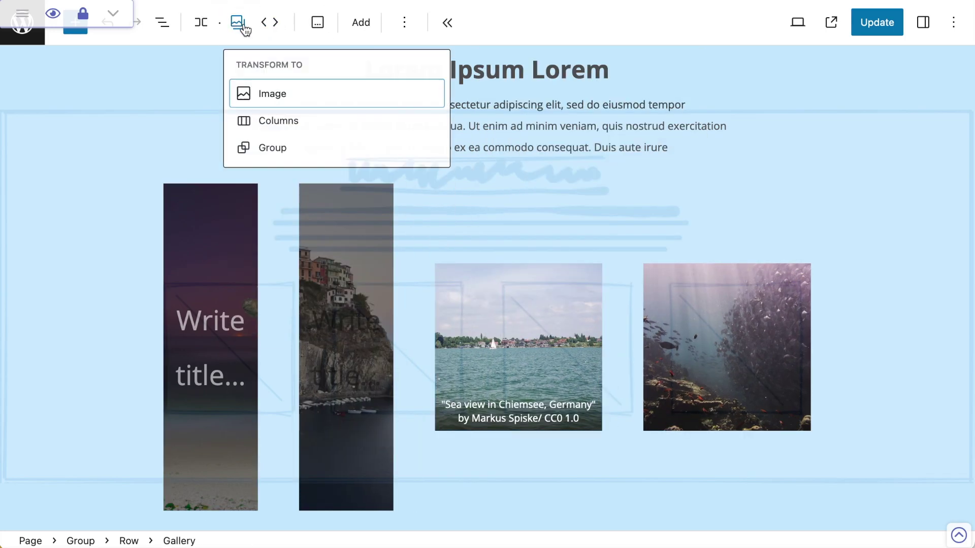
{"action": "left_click", "coordinate": [471, 344]}
{"action": "key", "text": "ctrl+z"}
Step: Transform the third and fourth images in the row into Cover blocks
{"action": "left_click", "coordinate": [471, 340]}
{"action": "left_click", "coordinate": [238, 22]}
{"action": "left_click", "coordinate": [261, 94]}
{"action": "left_click", "coordinate": [665, 283]}
{"action": "left_click", "coordinate": [237, 22]}
{"action": "left_click", "coordinate": [266, 94]}
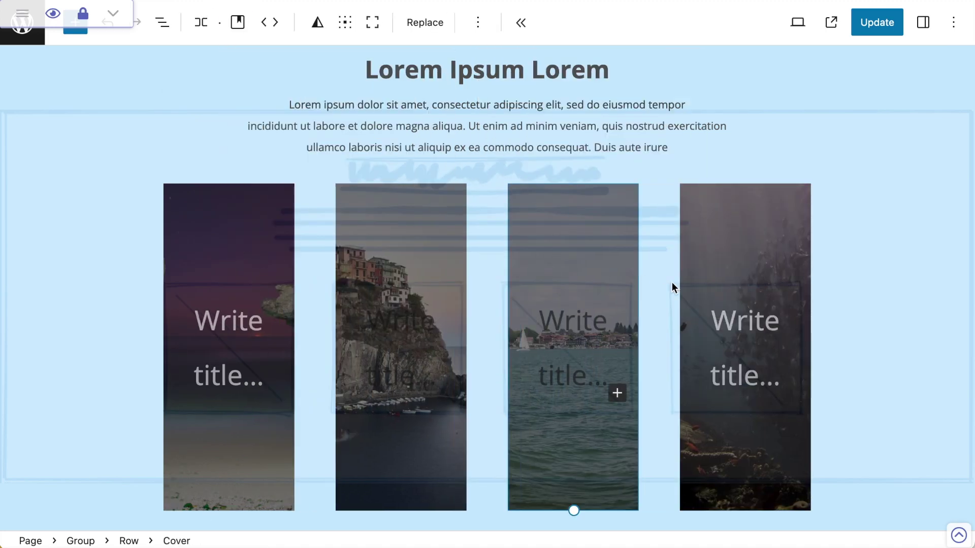
Step: Select all four Cover blocks in the row together and set their minimum height to 200 px
{"action": "left_click", "coordinate": [215, 200]}
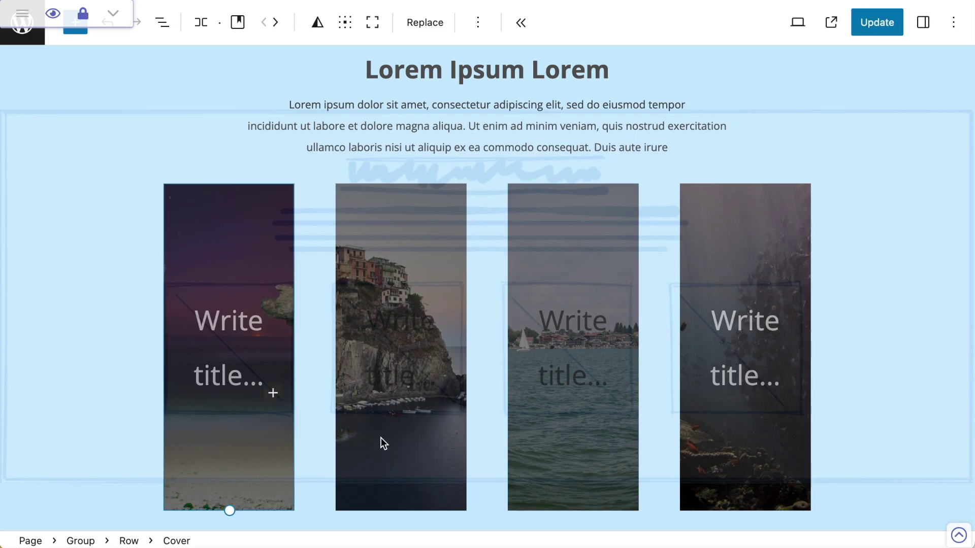
{"action": "left_click", "coordinate": [223, 321]}
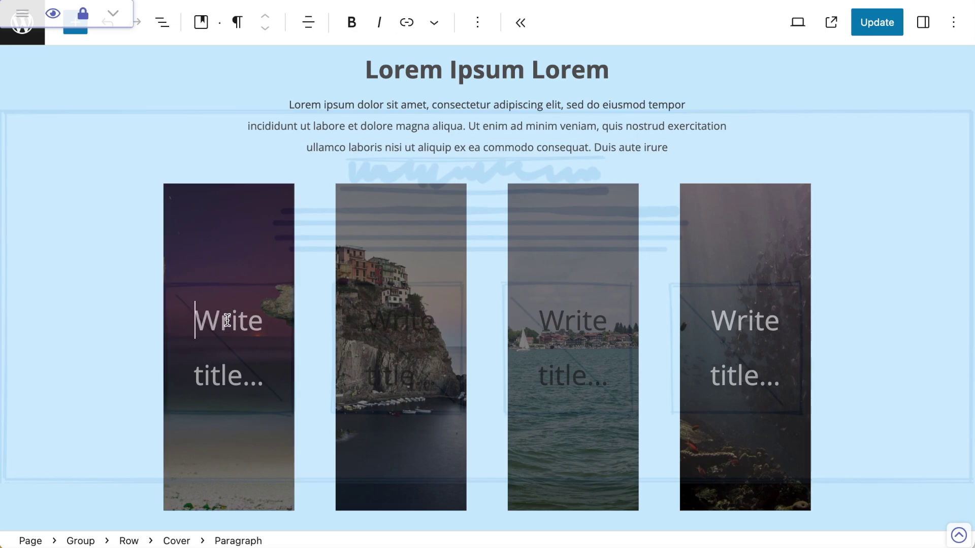
{"action": "left_click", "coordinate": [176, 541]}
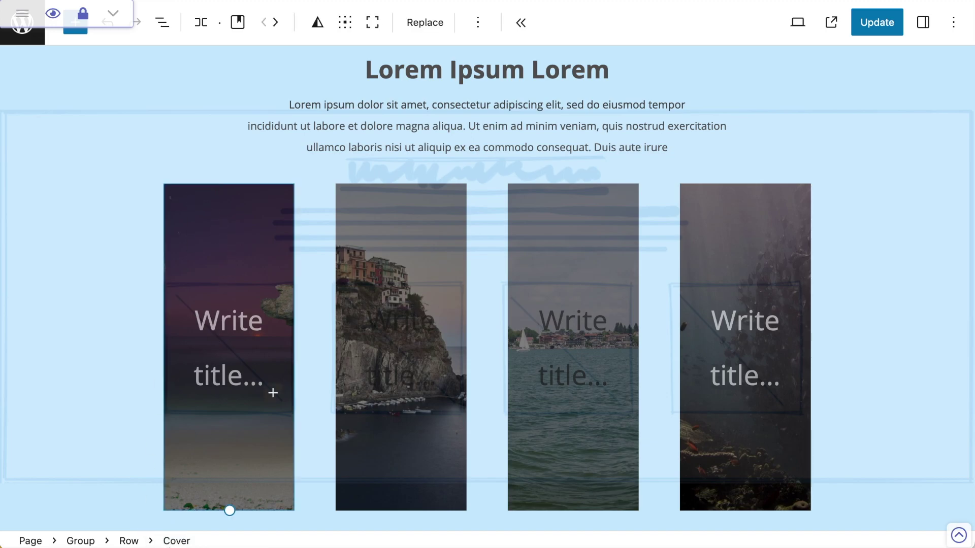
{"action": "left_click_drag", "start_coordinate": [181, 199], "coordinate": [729, 209]}
{"action": "left_click", "coordinate": [923, 23]}
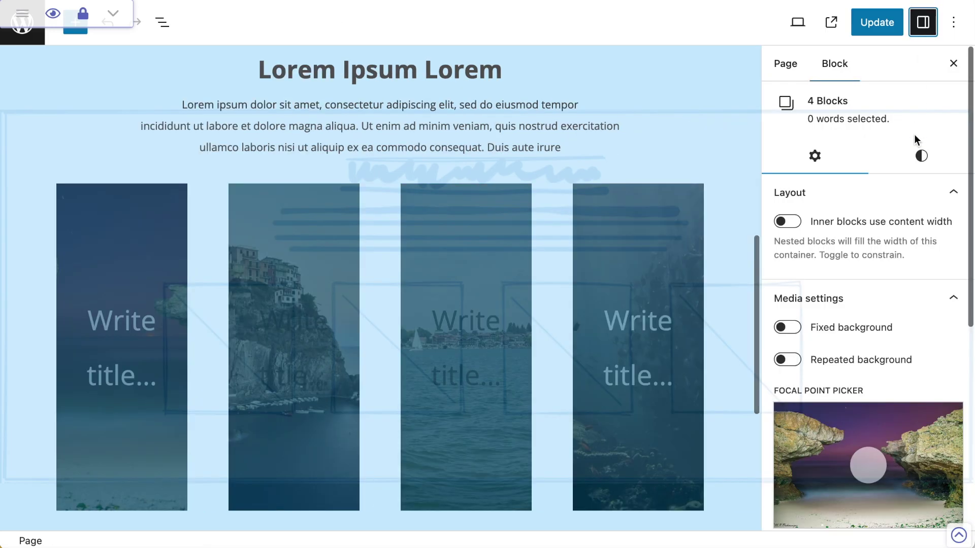
{"action": "scroll", "coordinate": [909, 194], "scroll_direction": "down", "scroll_amount": 5}
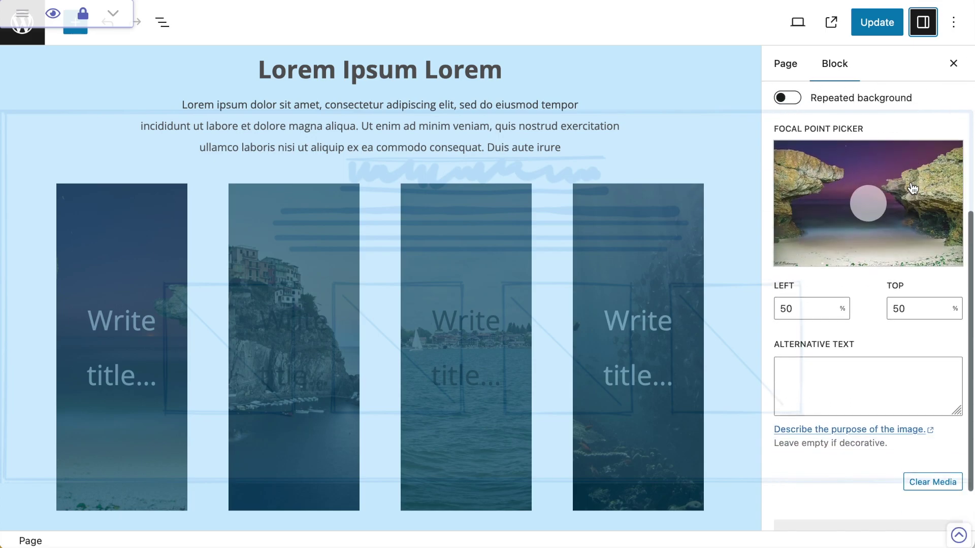
{"action": "scroll", "coordinate": [914, 150], "scroll_direction": "up", "scroll_amount": 5}
{"action": "left_click", "coordinate": [917, 176]}
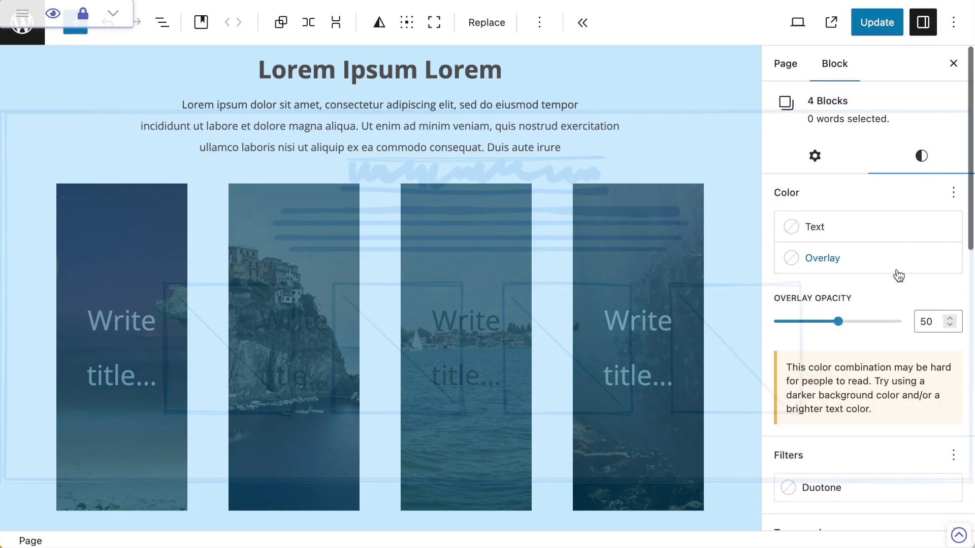
{"action": "scroll", "coordinate": [893, 276], "scroll_direction": "down", "scroll_amount": 10}
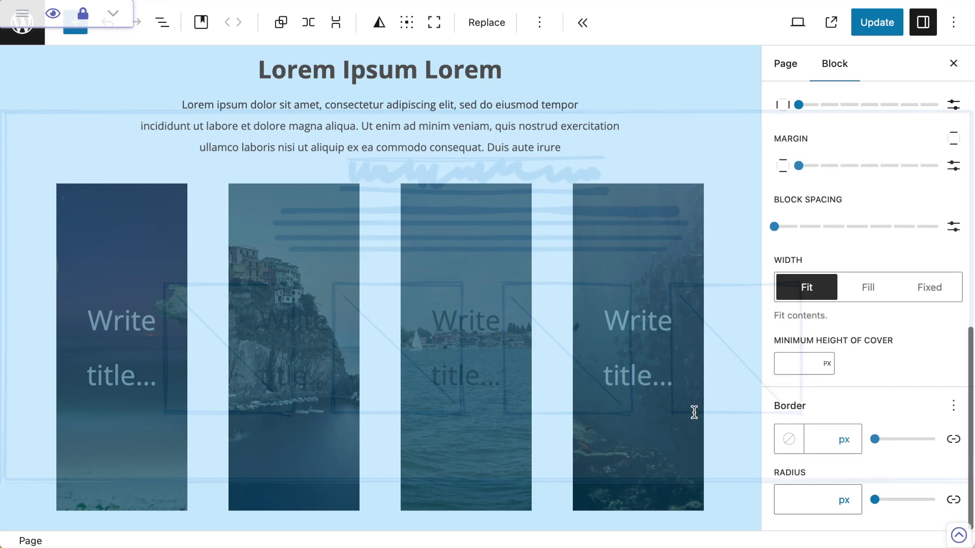
{"action": "left_click", "coordinate": [795, 361]}
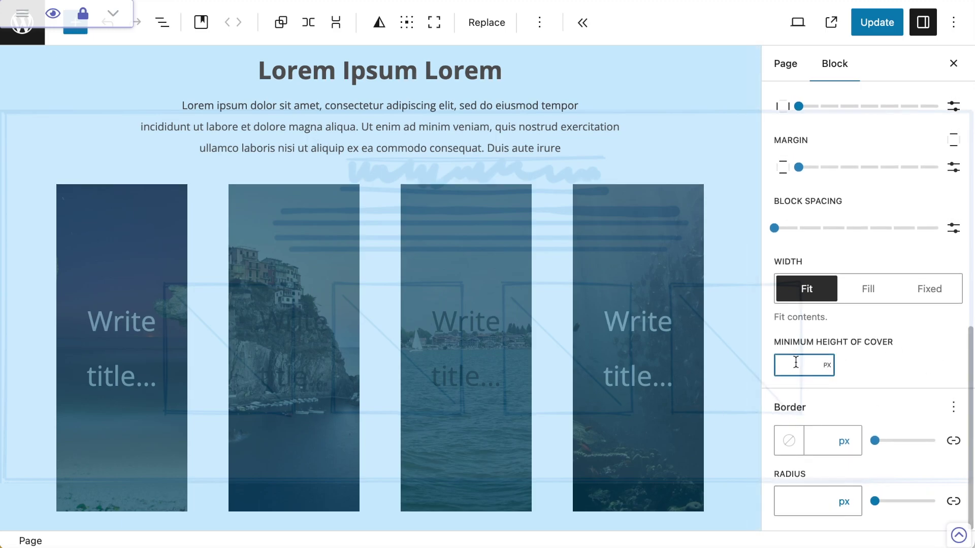
{"action": "type", "text": "200"}
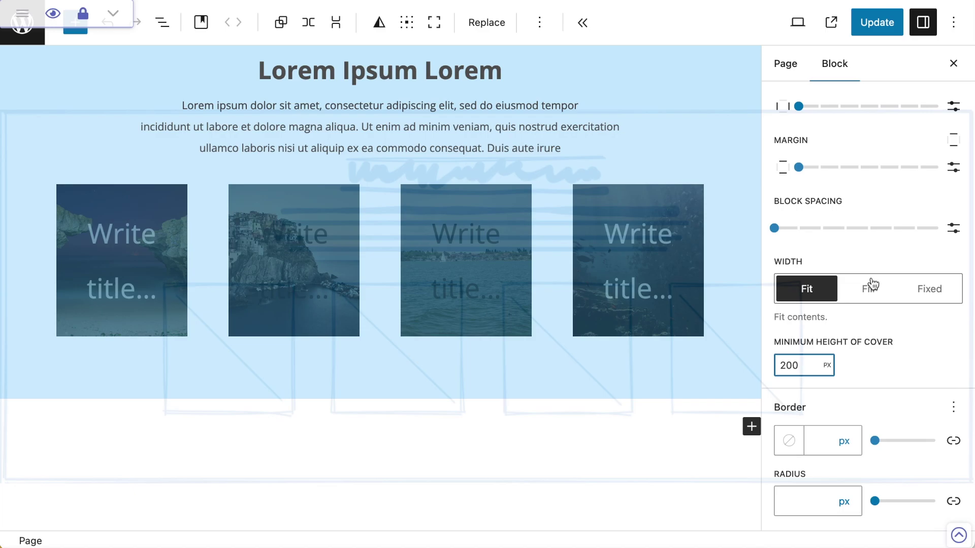
Step: Set the overlay opacity of the four selected Cover blocks to 0 and close the block settings
{"action": "scroll", "coordinate": [869, 282], "scroll_direction": "up", "scroll_amount": 10}
{"action": "scroll", "coordinate": [869, 282], "scroll_direction": "up", "scroll_amount": 3}
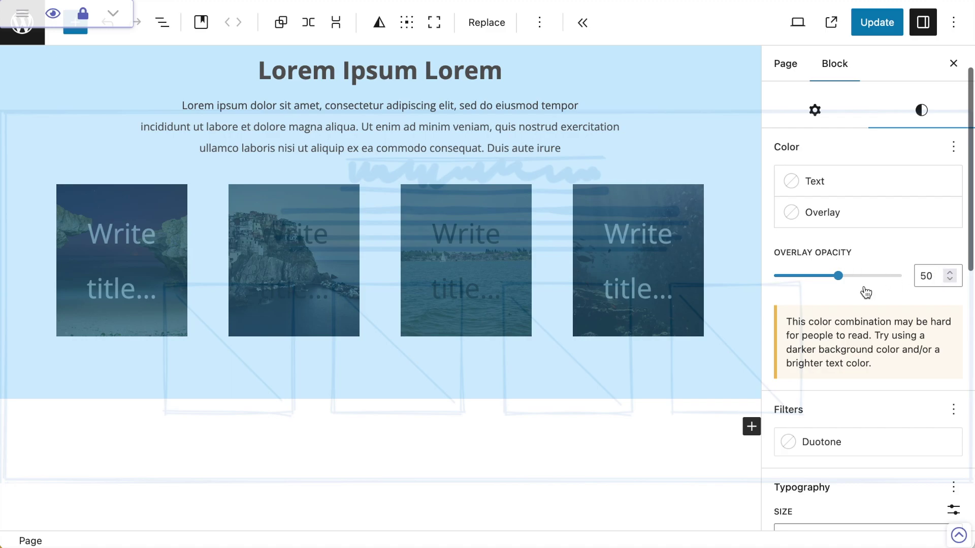
{"action": "left_click_drag", "start_coordinate": [838, 276], "coordinate": [773, 278]}
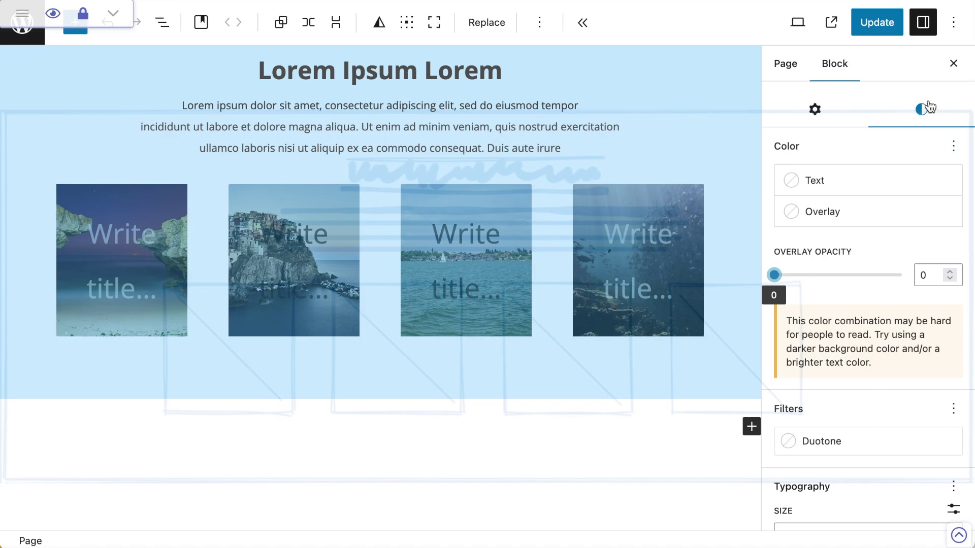
{"action": "left_click", "coordinate": [953, 64]}
{"action": "left_click", "coordinate": [901, 171]}
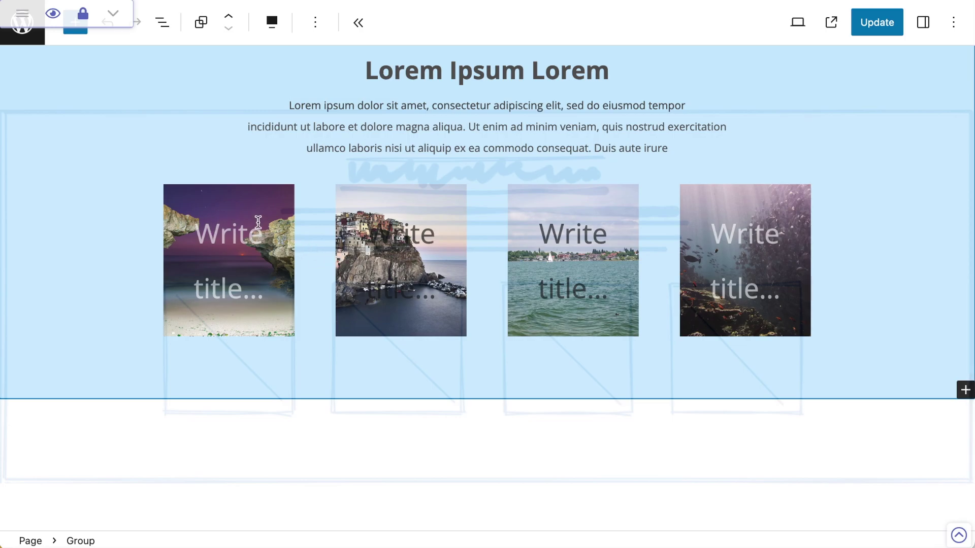
Step: Unlink the border radii of the first Cover block and set its top-left corner radius to 50 px
{"action": "left_click", "coordinate": [213, 210]}
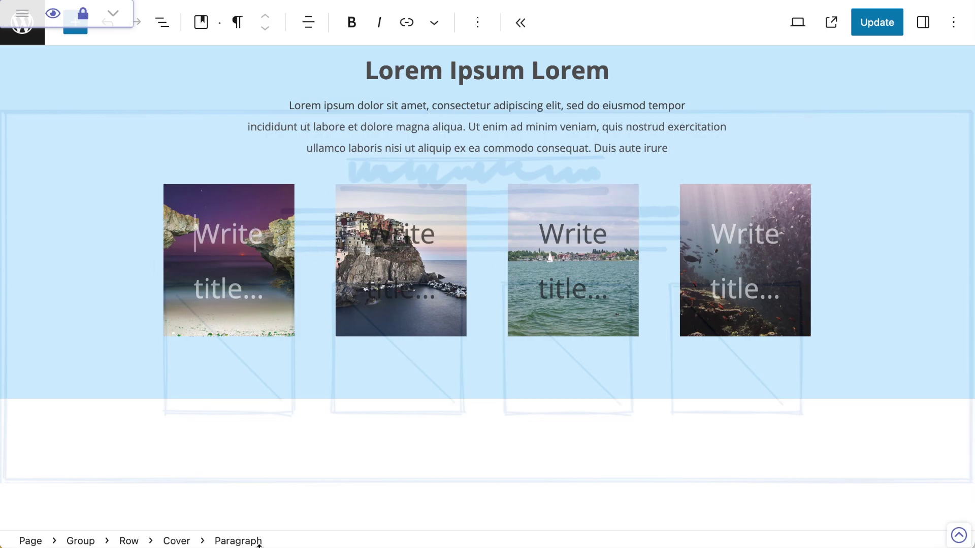
{"action": "left_click", "coordinate": [176, 540]}
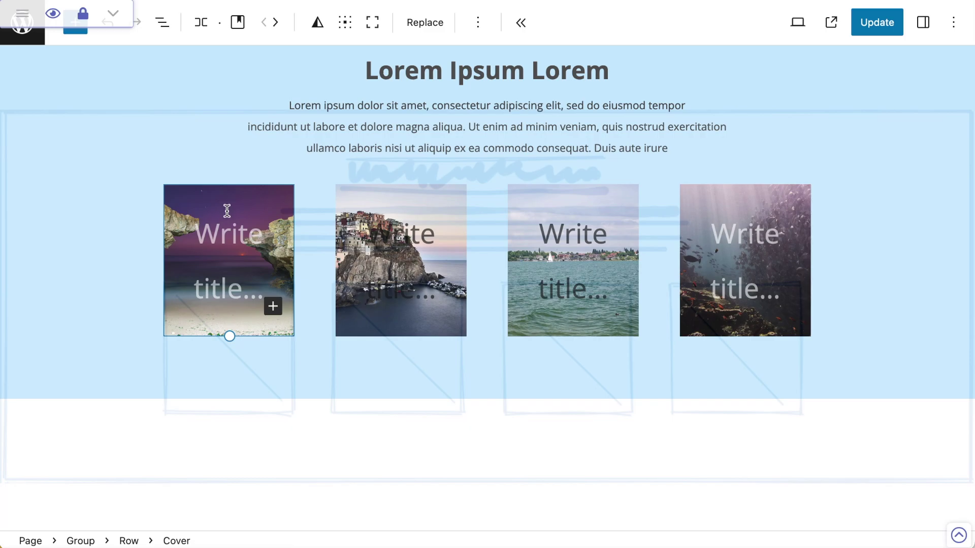
{"action": "left_click", "coordinate": [923, 22]}
{"action": "left_click", "coordinate": [932, 166]}
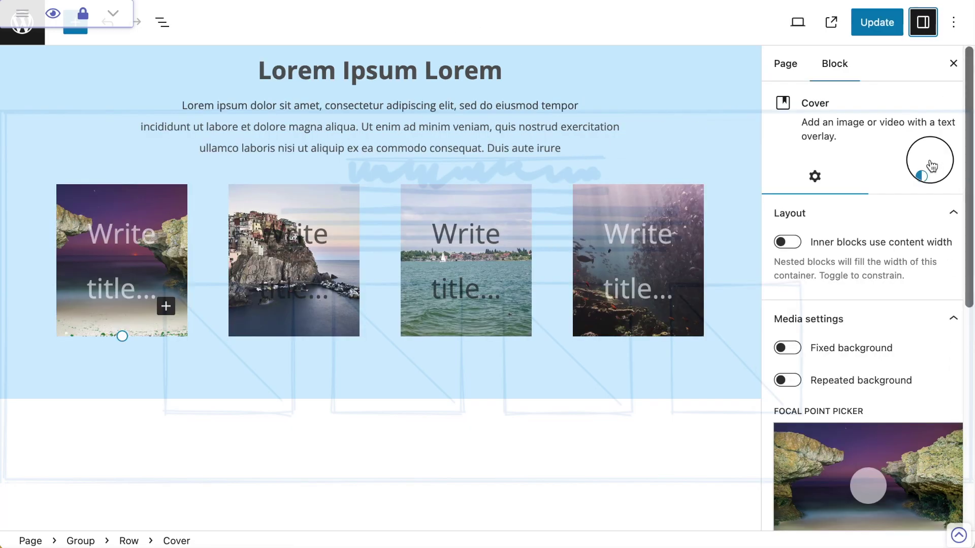
{"action": "scroll", "coordinate": [894, 438], "scroll_direction": "down", "scroll_amount": 10}
{"action": "left_click", "coordinate": [954, 501]}
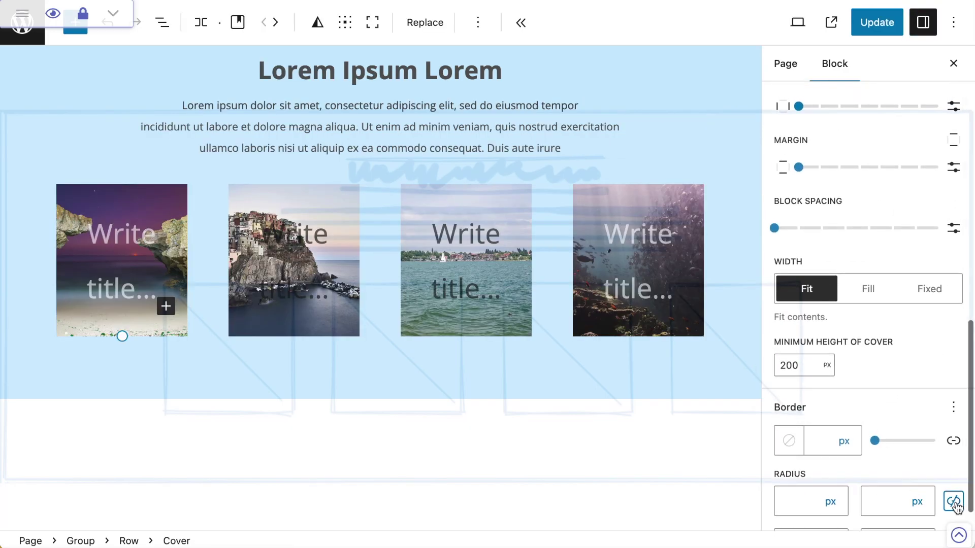
{"action": "scroll", "coordinate": [953, 503], "scroll_direction": "down", "scroll_amount": 2}
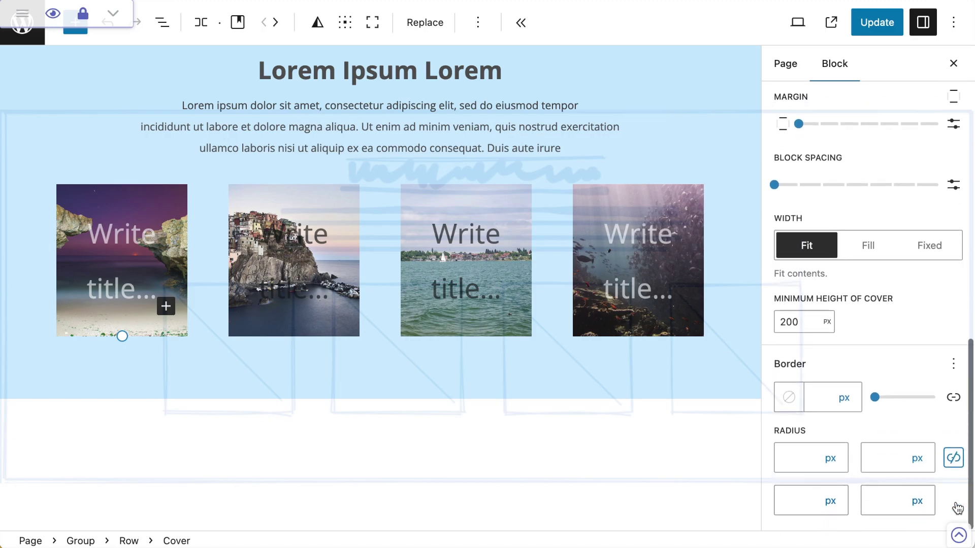
{"action": "left_click", "coordinate": [797, 461]}
{"action": "type", "text": "50"}
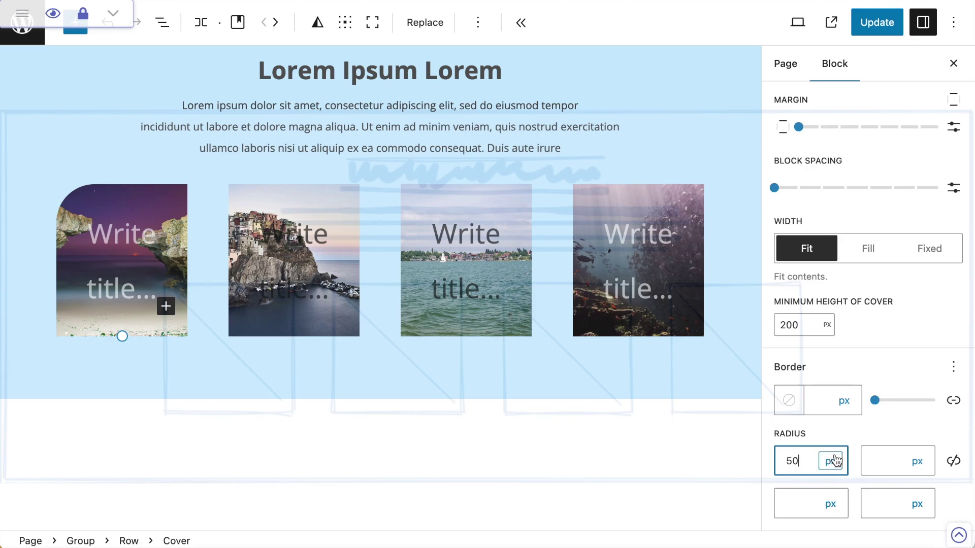
Step: Unlink the border radii of the second Cover block, the cliffside village, and set its bottom-right corner radius to 50 px
{"action": "left_click", "coordinate": [245, 188]}
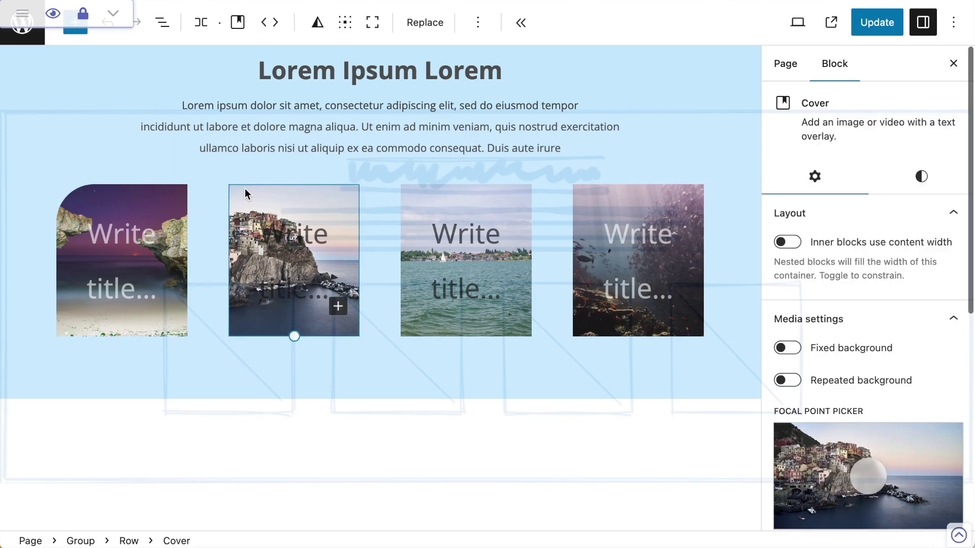
{"action": "left_click", "coordinate": [921, 176]}
{"action": "scroll", "coordinate": [928, 376], "scroll_direction": "down", "scroll_amount": 5}
{"action": "scroll", "coordinate": [919, 421], "scroll_direction": "down", "scroll_amount": 4}
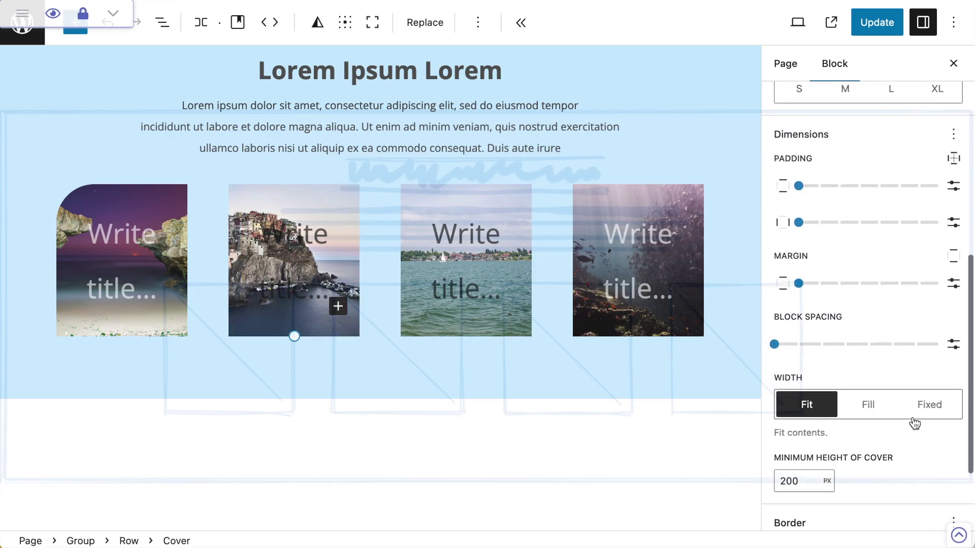
{"action": "left_click", "coordinate": [954, 503]}
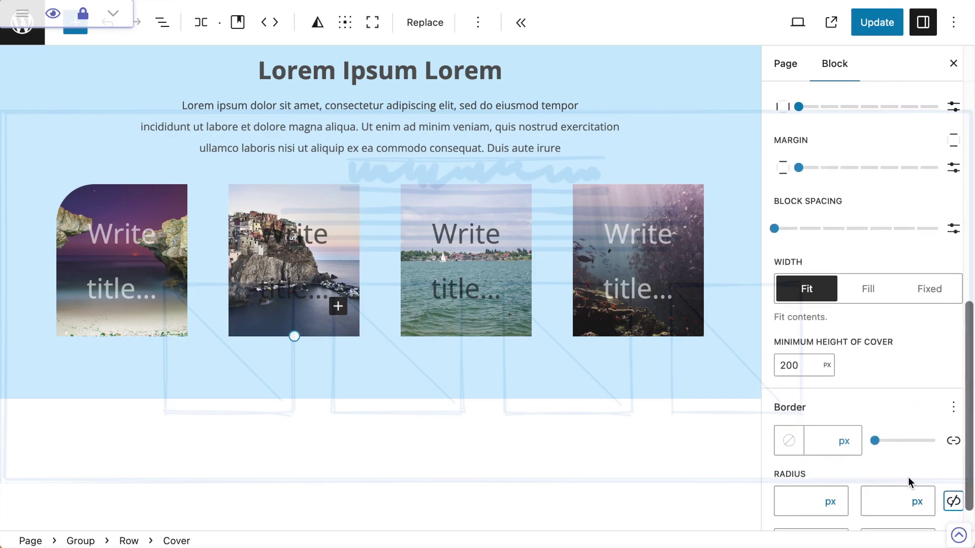
{"action": "scroll", "coordinate": [907, 476], "scroll_direction": "down", "scroll_amount": 1}
{"action": "left_click", "coordinate": [877, 498]}
{"action": "type", "text": "50"}
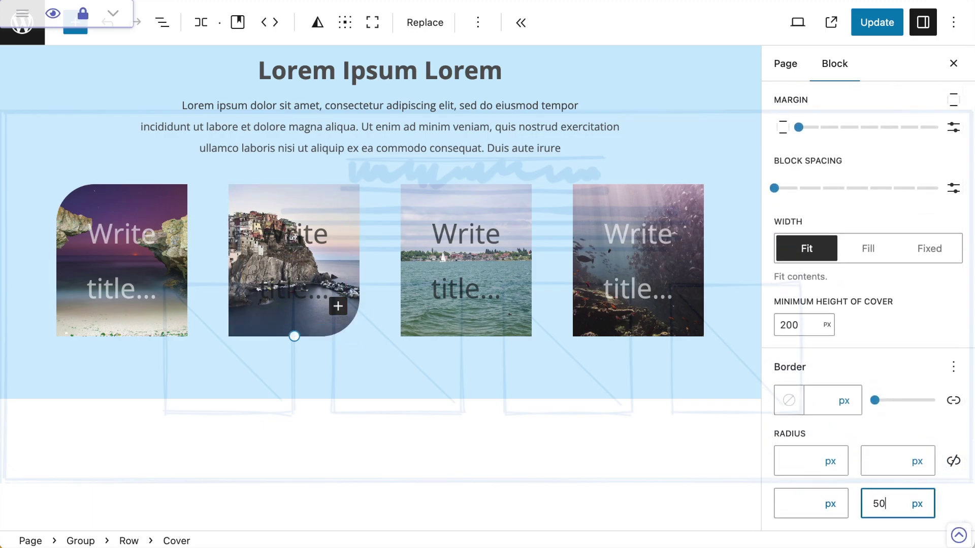
Step: Unlink the border radii of the third Cover block, the sea view, and set its top-right corner radius to 50 px
{"action": "left_click", "coordinate": [430, 197]}
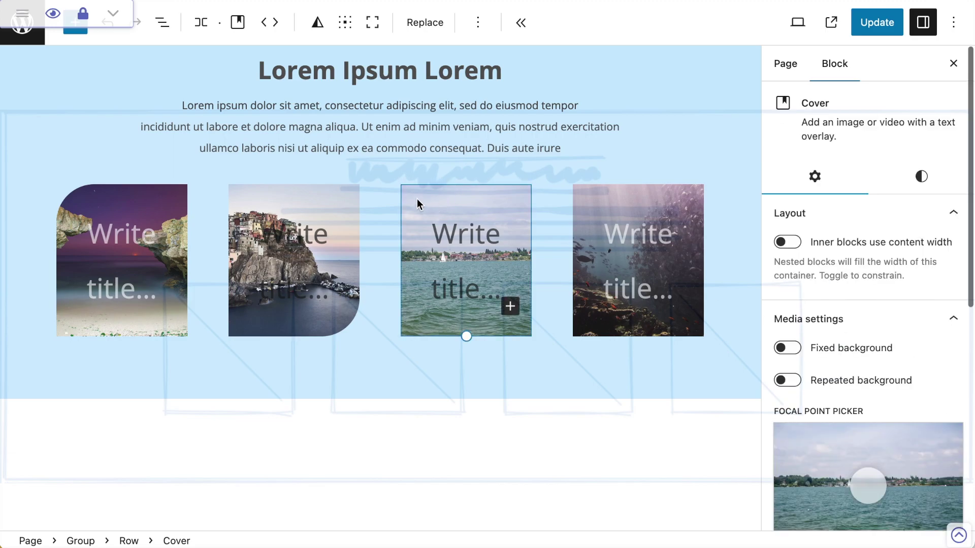
{"action": "left_click", "coordinate": [938, 180]}
{"action": "scroll", "coordinate": [879, 424], "scroll_direction": "down", "scroll_amount": 10}
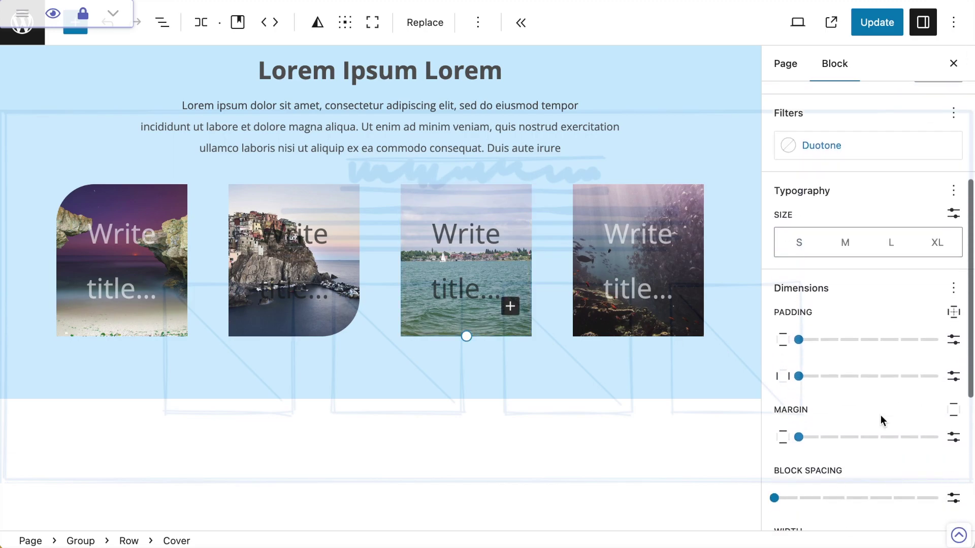
{"action": "scroll", "coordinate": [894, 449], "scroll_direction": "down", "scroll_amount": 1}
{"action": "left_click", "coordinate": [950, 501]}
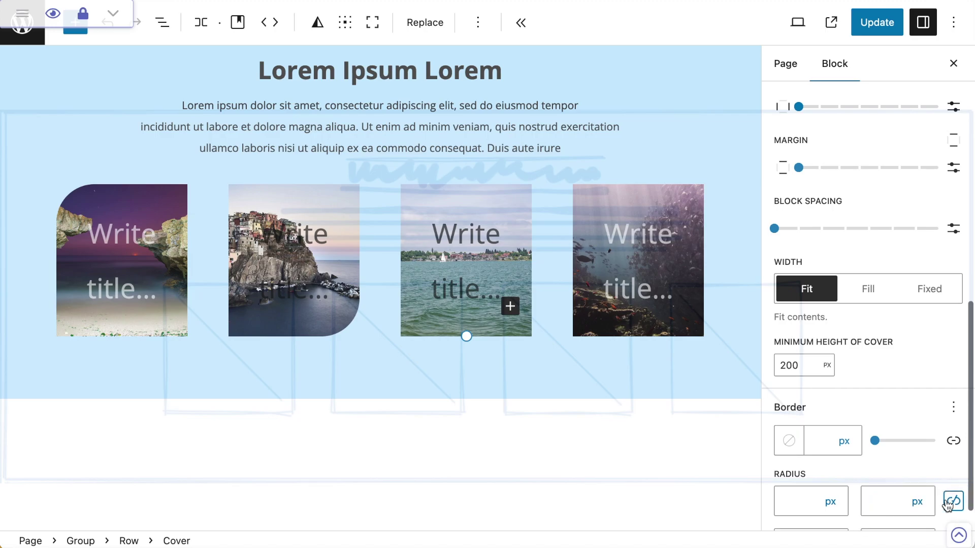
{"action": "scroll", "coordinate": [893, 500], "scroll_direction": "down", "scroll_amount": 2}
{"action": "left_click", "coordinate": [878, 466]}
{"action": "type", "text": "50"}
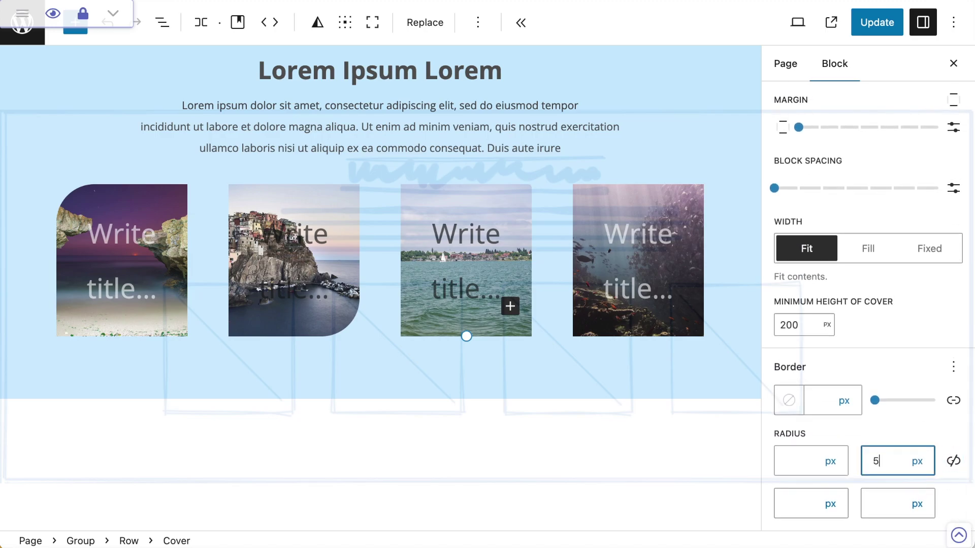
Step: Unlink the border radii of the fourth Cover block, the underwater scene, and set its bottom-left corner radius to 50 px
{"action": "left_click", "coordinate": [635, 261]}
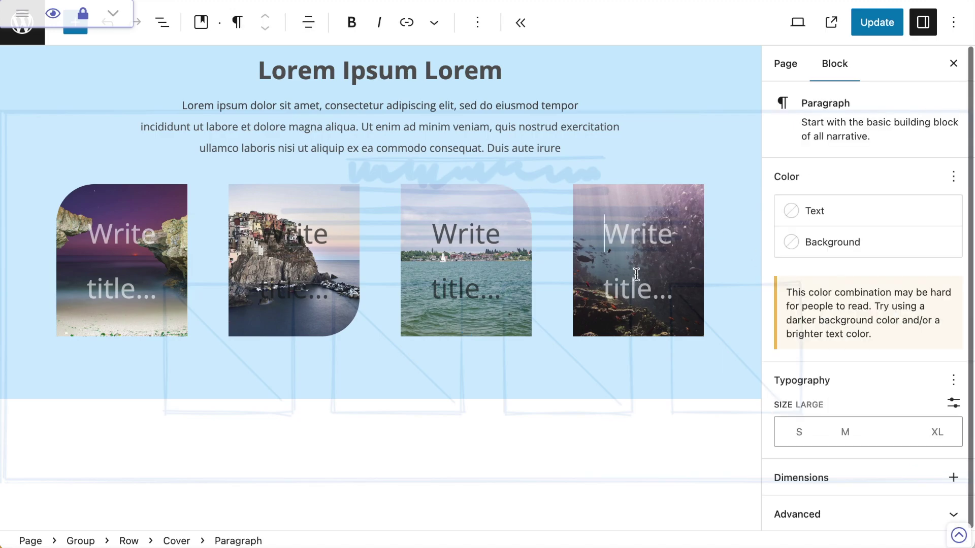
{"action": "left_click", "coordinate": [589, 317]}
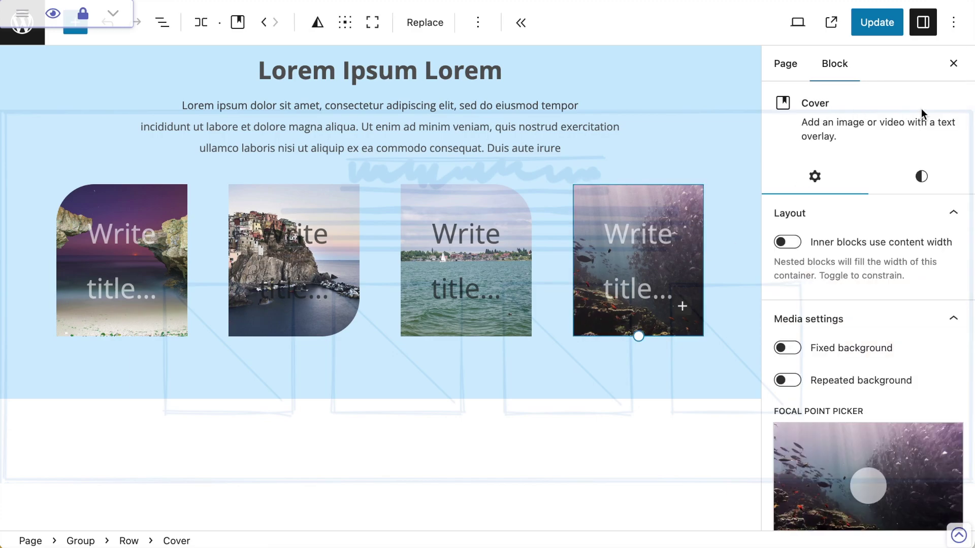
{"action": "left_click", "coordinate": [922, 176]}
{"action": "scroll", "coordinate": [868, 386], "scroll_direction": "down", "scroll_amount": 10}
{"action": "left_click", "coordinate": [954, 503]}
{"action": "scroll", "coordinate": [817, 477], "scroll_direction": "down", "scroll_amount": 1}
{"action": "left_click", "coordinate": [800, 500]}
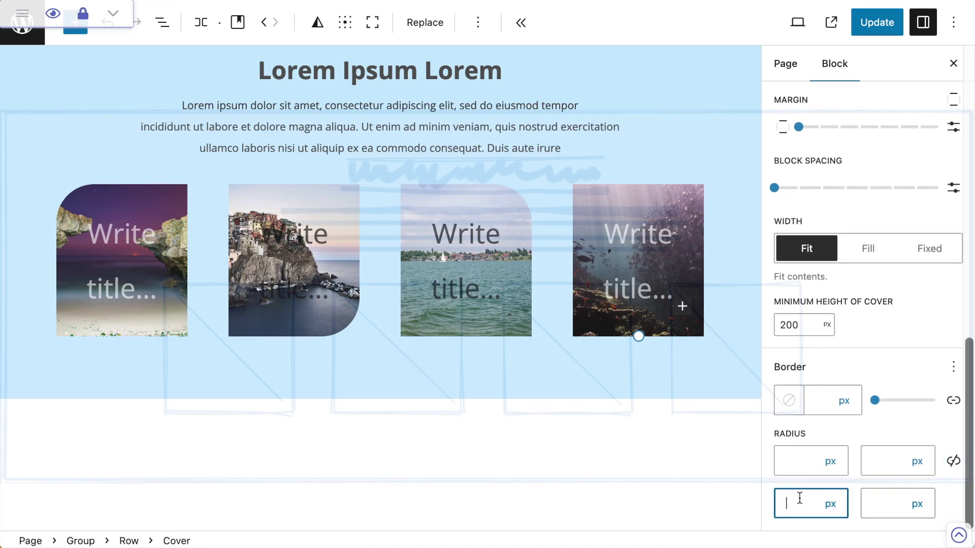
{"action": "type", "text": "50"}
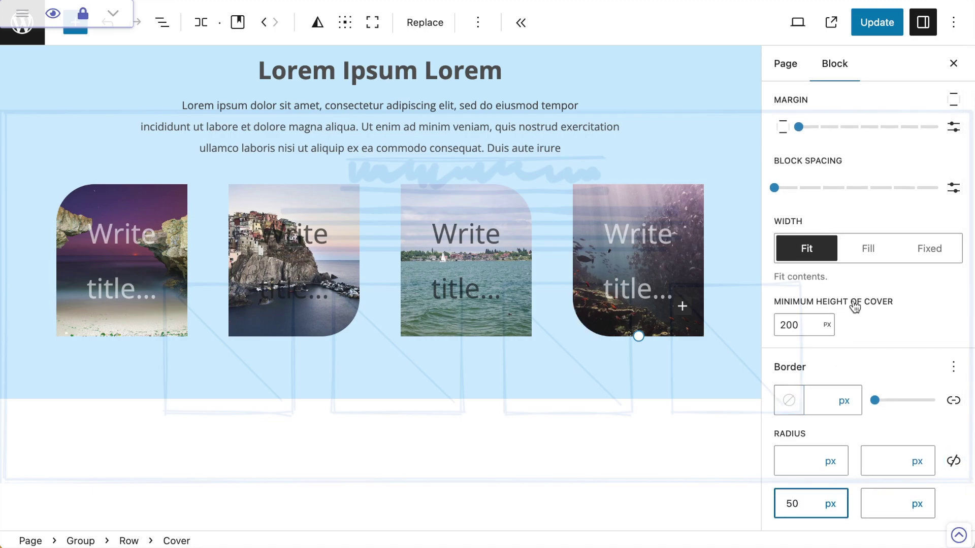
Step: Update the page, then hide the wireframe overlay and the block settings to view the blue section unobstructed
{"action": "scroll", "coordinate": [860, 333], "scroll_direction": "up", "scroll_amount": 2}
{"action": "left_click", "coordinate": [886, 20]}
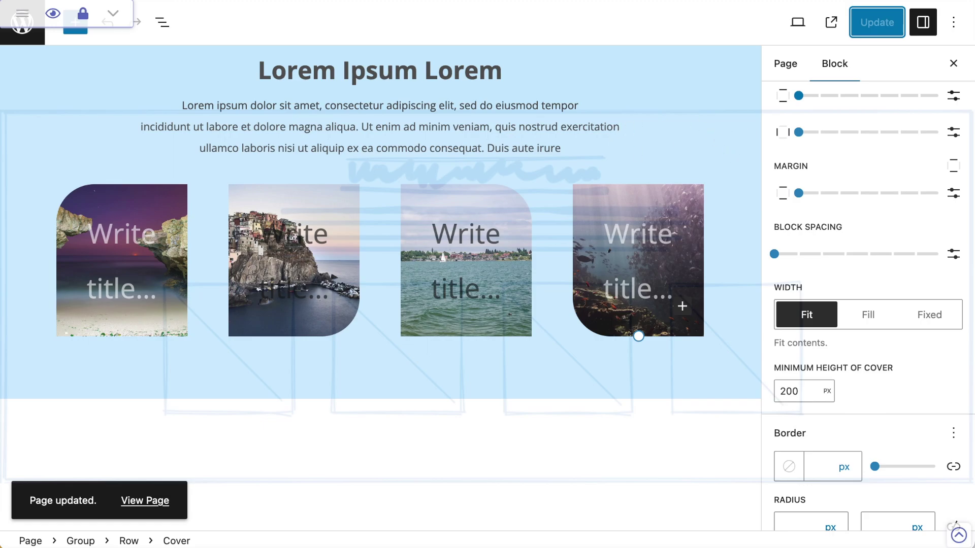
{"action": "scroll", "coordinate": [721, 147], "scroll_direction": "up", "scroll_amount": 2}
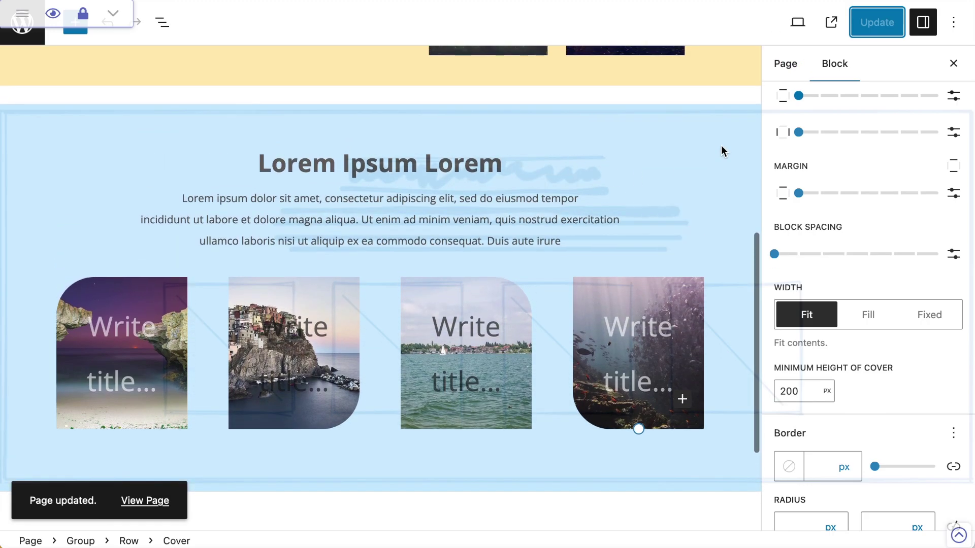
{"action": "scroll", "coordinate": [721, 146], "scroll_direction": "down", "scroll_amount": 1}
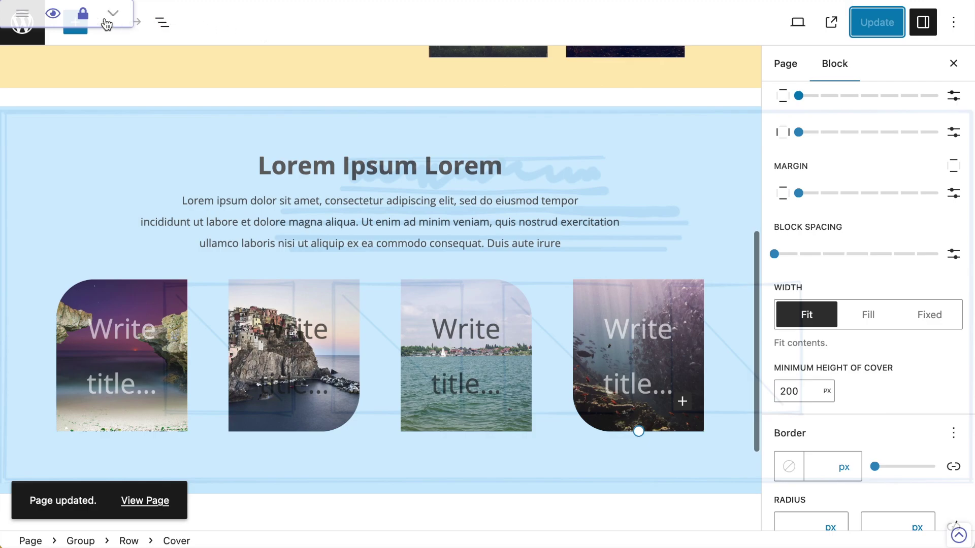
{"action": "left_click", "coordinate": [53, 15]}
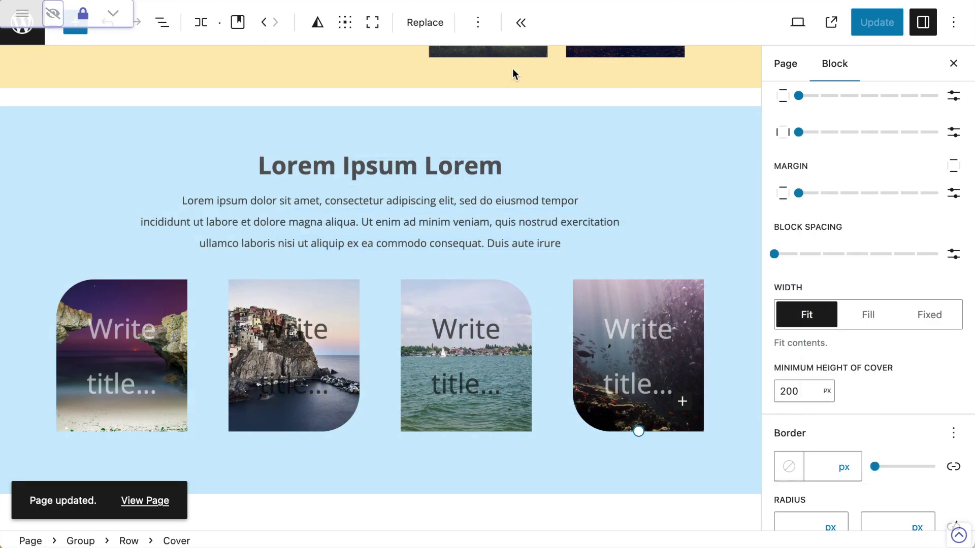
{"action": "left_click", "coordinate": [955, 64]}
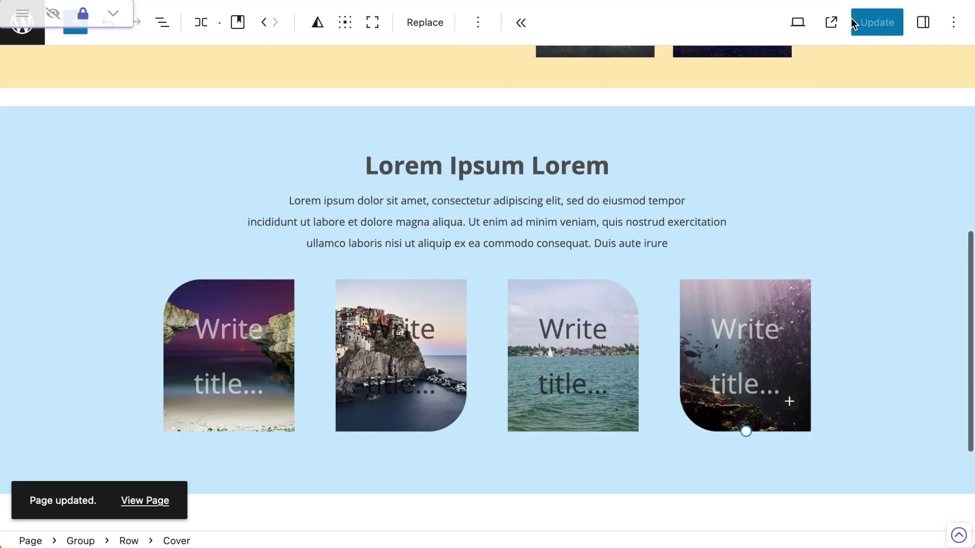
Step: View the published page and check how the four images in the blue section render, and return to the editor
{"action": "left_click", "coordinate": [831, 24]}
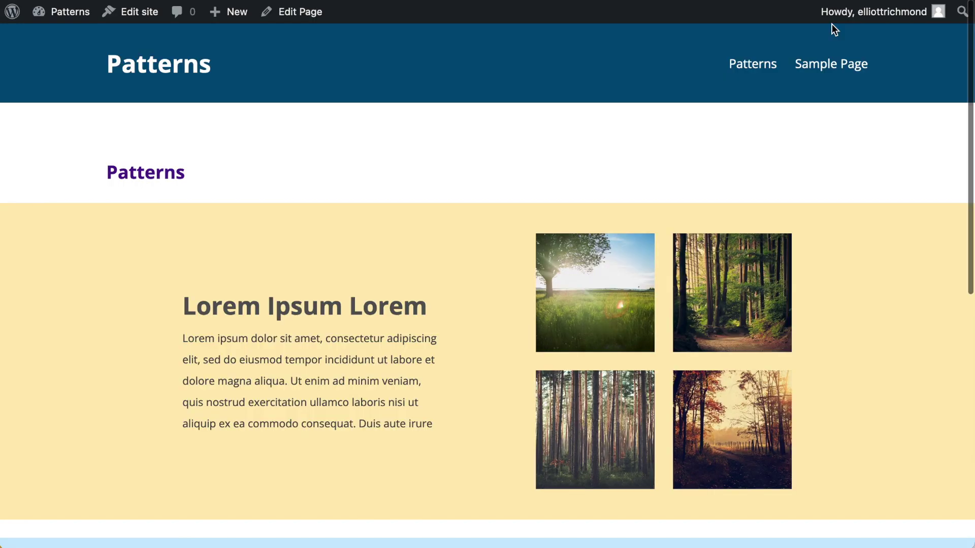
{"action": "scroll", "coordinate": [785, 288], "scroll_direction": "down", "scroll_amount": 10}
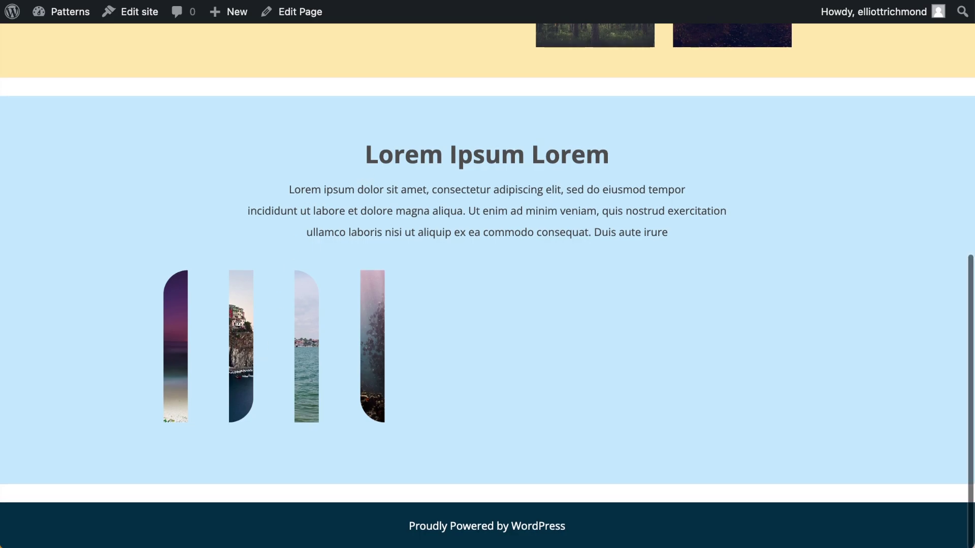
{"action": "key", "text": "super+w"}
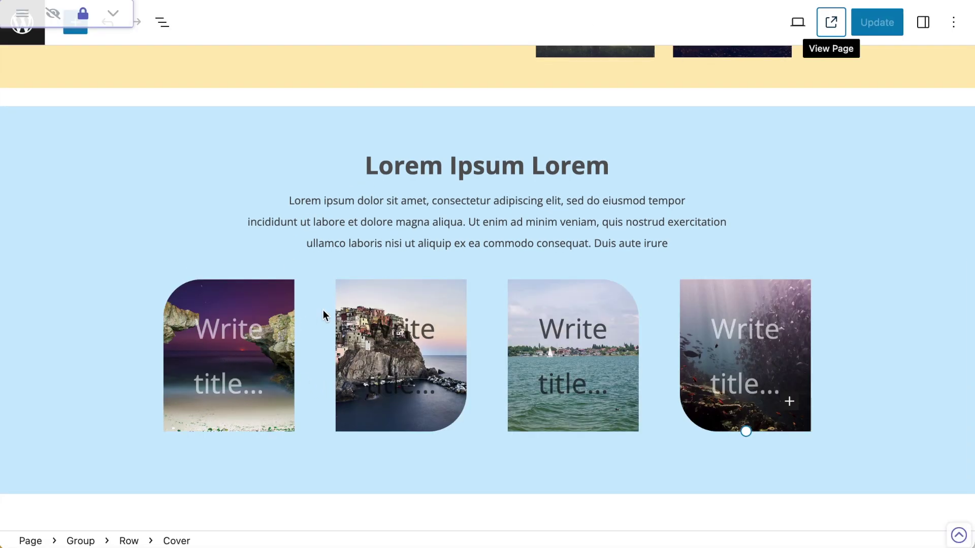
Step: Set the width of the first Cover block, the purple beach scene, to Fill
{"action": "left_click", "coordinate": [187, 298]}
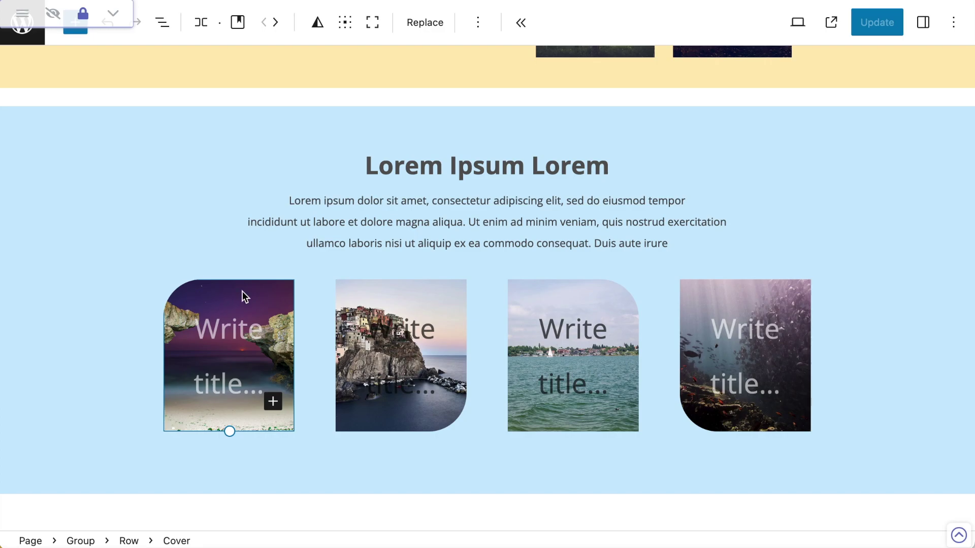
{"action": "left_click", "coordinate": [923, 22]}
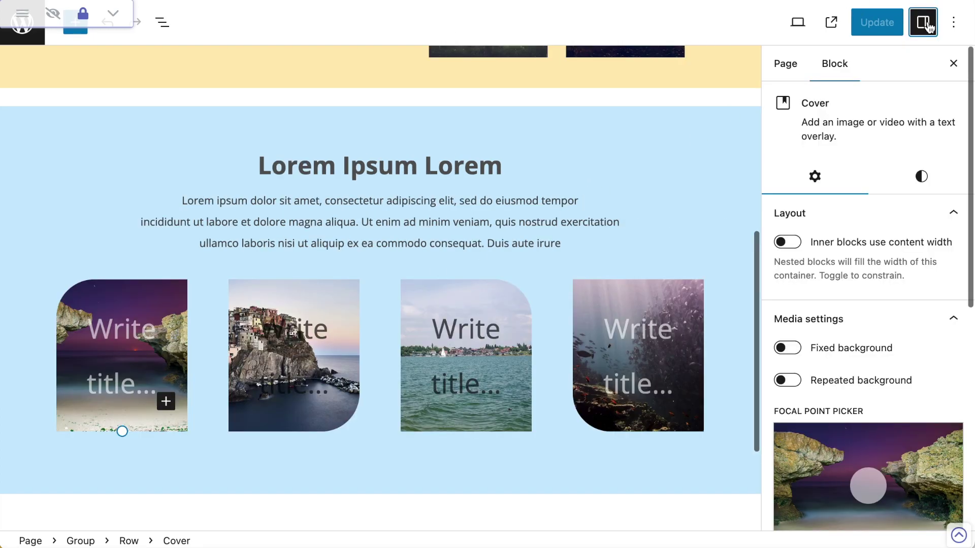
{"action": "scroll", "coordinate": [898, 287], "scroll_direction": "down", "scroll_amount": 3}
{"action": "scroll", "coordinate": [885, 274], "scroll_direction": "up", "scroll_amount": 3}
{"action": "left_click", "coordinate": [926, 178]}
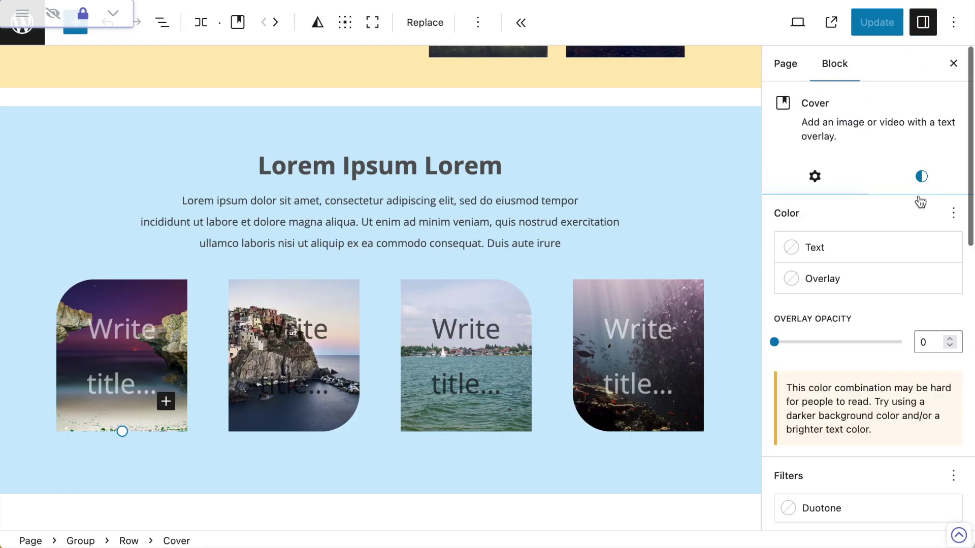
{"action": "scroll", "coordinate": [822, 326], "scroll_direction": "down", "scroll_amount": 8}
{"action": "scroll", "coordinate": [857, 321], "scroll_direction": "down", "scroll_amount": 3}
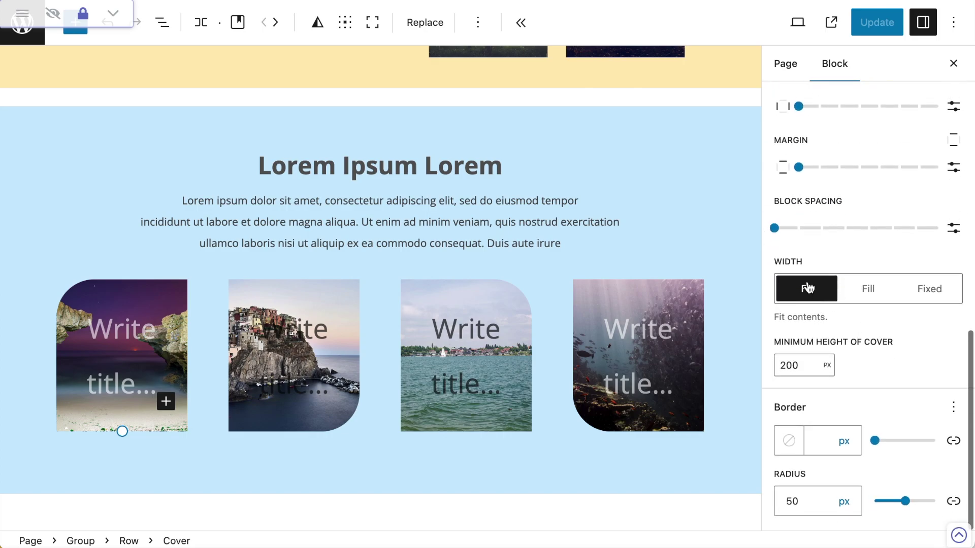
{"action": "left_click", "coordinate": [863, 292]}
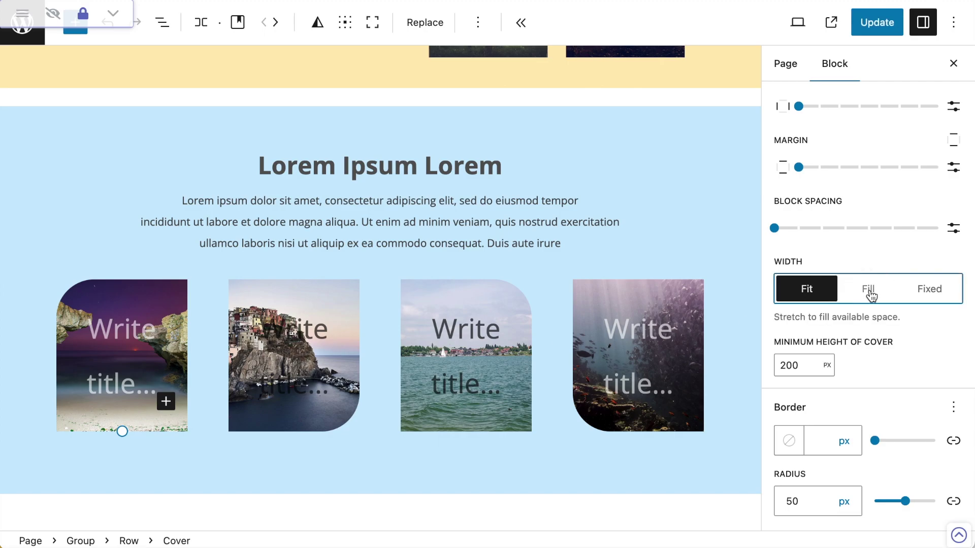
Step: Set the second Cover block, the cliffside village, to Fill width, update the page and check the images on the published page
{"action": "left_click", "coordinate": [243, 294]}
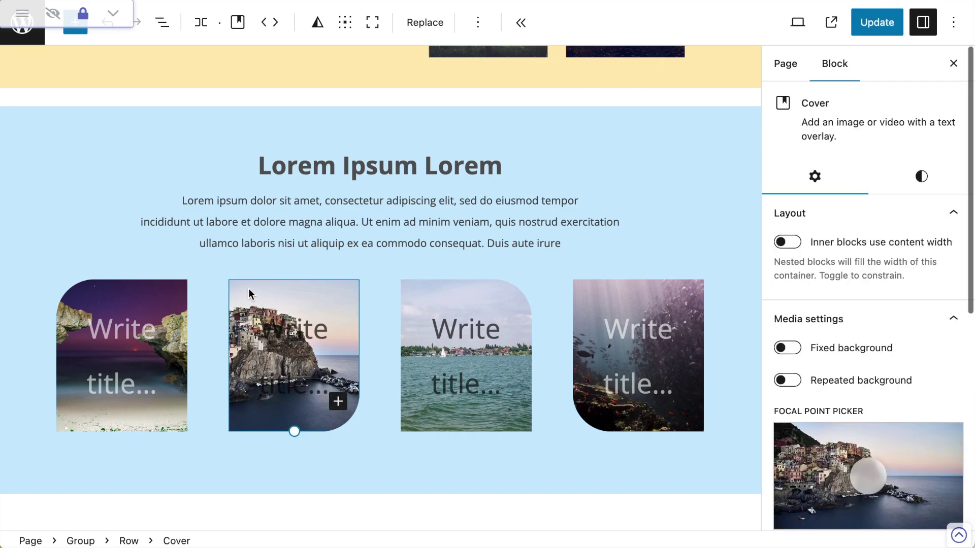
{"action": "scroll", "coordinate": [863, 320], "scroll_direction": "down", "scroll_amount": 10}
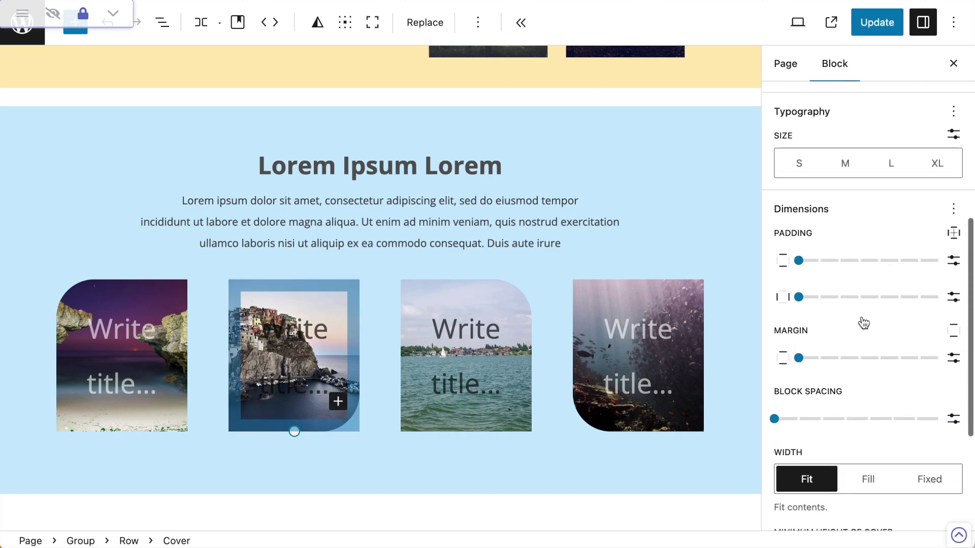
{"action": "left_click", "coordinate": [868, 289]}
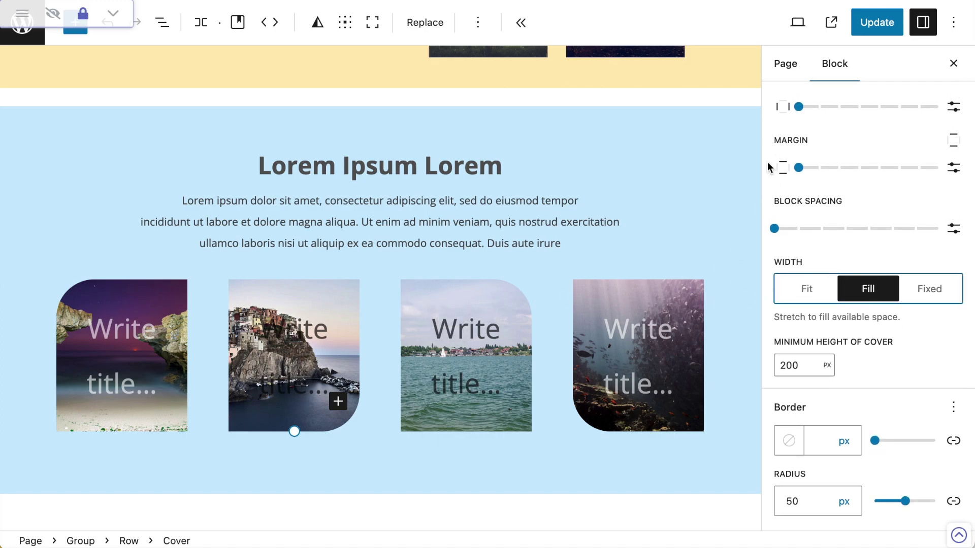
{"action": "left_click", "coordinate": [876, 22]}
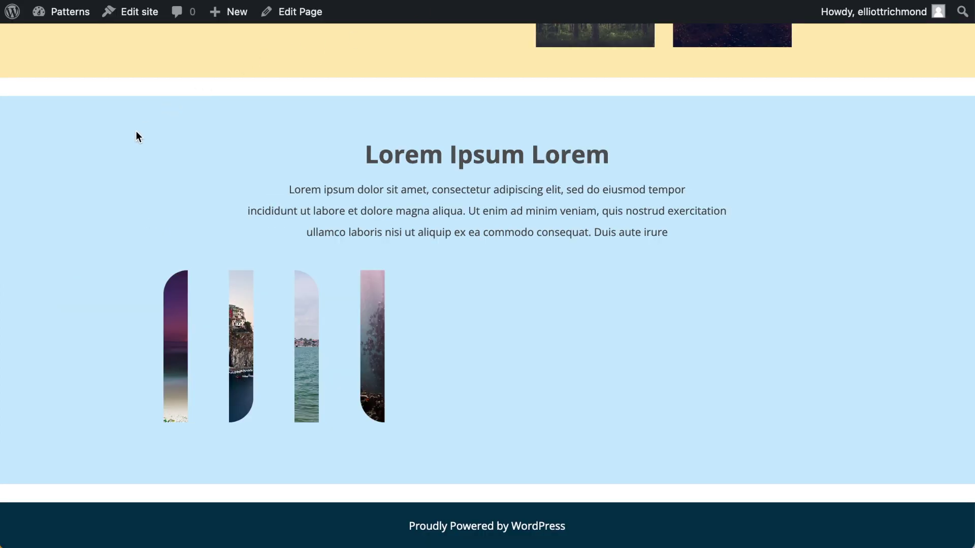
{"action": "mouse_move", "coordinate": [201, 353]}
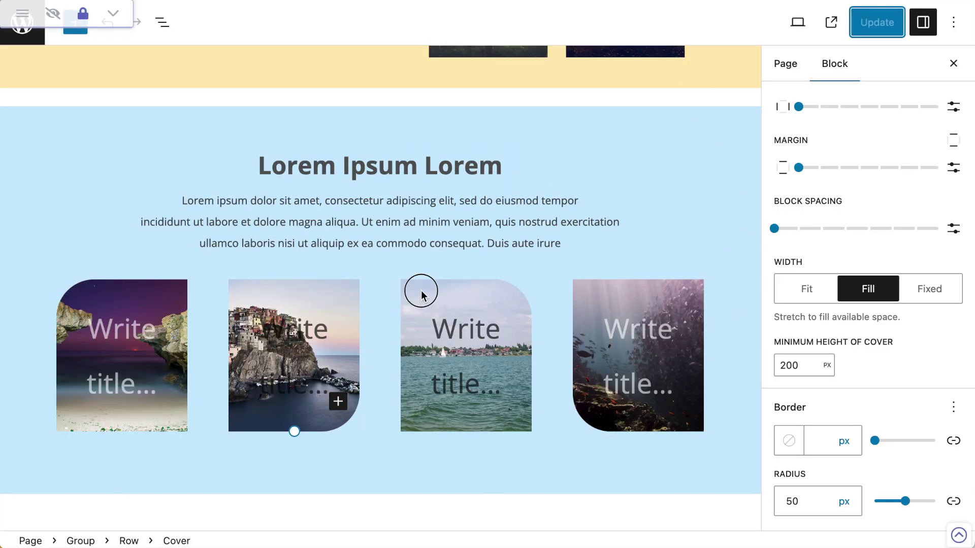
Step: Set the width of the third Cover block, the sea view, to Fill
{"action": "left_click", "coordinate": [419, 289]}
{"action": "left_click", "coordinate": [919, 178]}
{"action": "scroll", "coordinate": [888, 350], "scroll_direction": "down", "scroll_amount": 5}
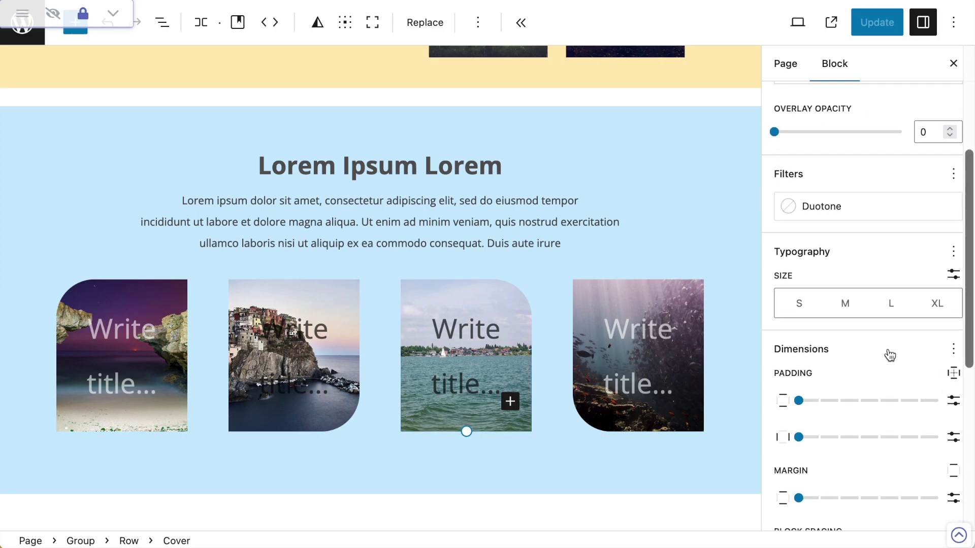
{"action": "left_click", "coordinate": [865, 414]}
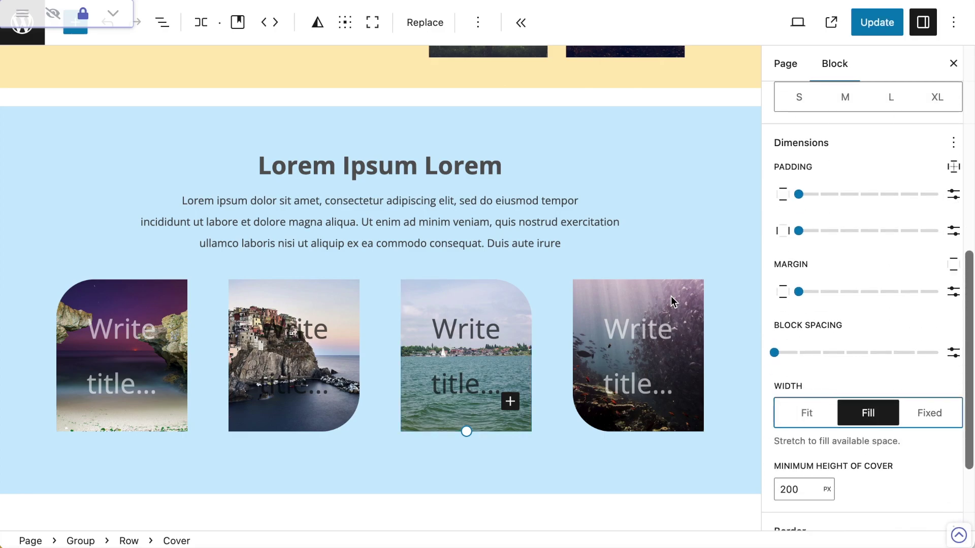
Step: Set the width of the fourth Cover block, the underwater scene, to Fill
{"action": "left_click", "coordinate": [584, 286]}
{"action": "left_click", "coordinate": [921, 176]}
{"action": "scroll", "coordinate": [925, 274], "scroll_direction": "down", "scroll_amount": 6}
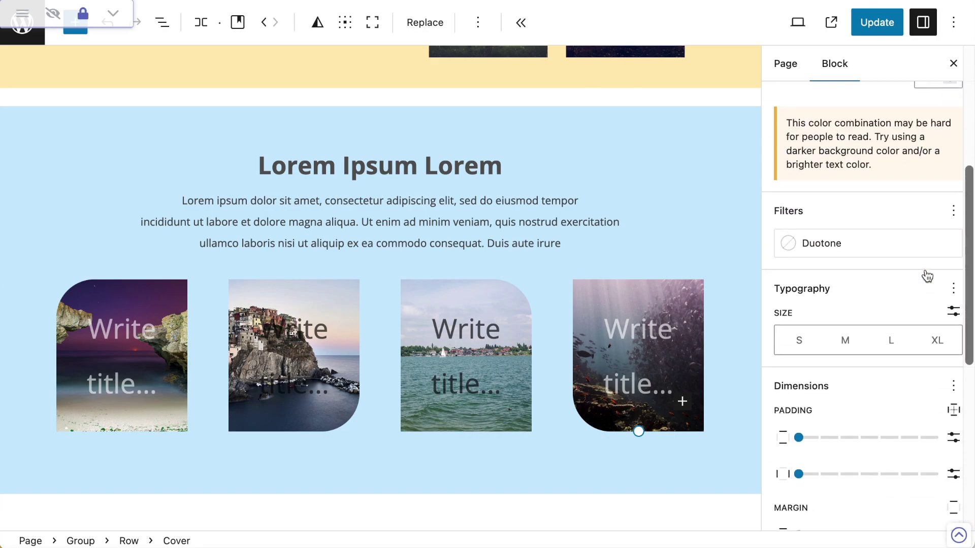
{"action": "left_click", "coordinate": [862, 373]}
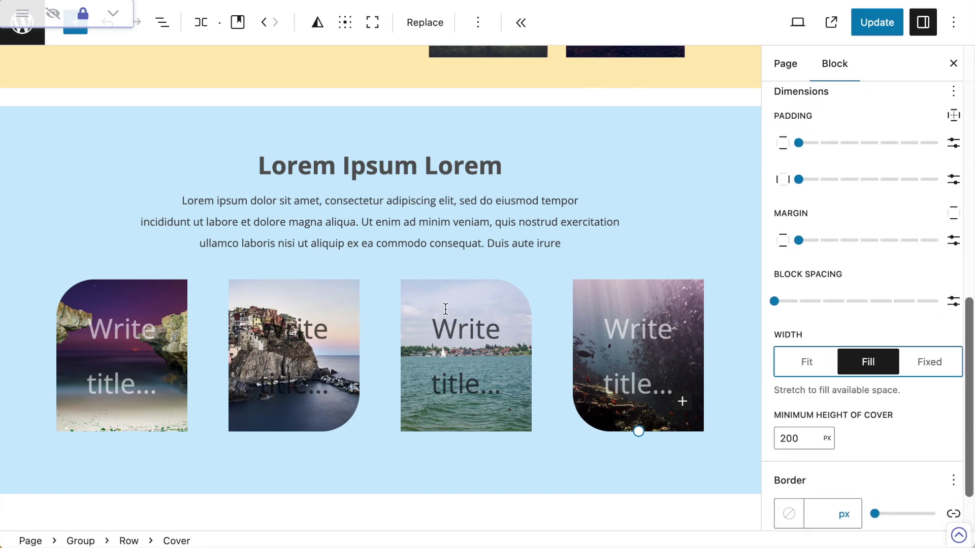
Step: Clear the background image from the third Cover block, the sea view
{"action": "left_click", "coordinate": [424, 298]}
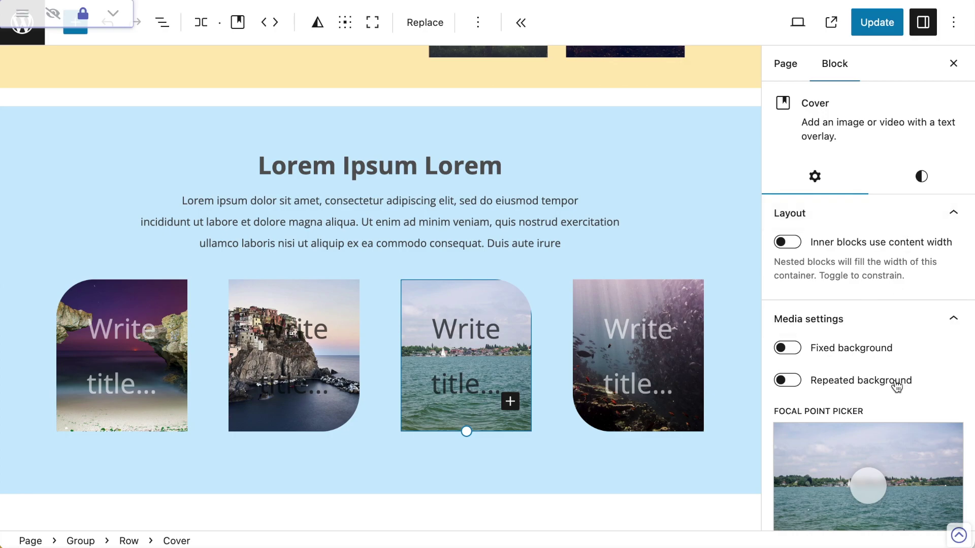
{"action": "scroll", "coordinate": [895, 381], "scroll_direction": "down", "scroll_amount": 6}
{"action": "scroll", "coordinate": [898, 344], "scroll_direction": "down", "scroll_amount": 1}
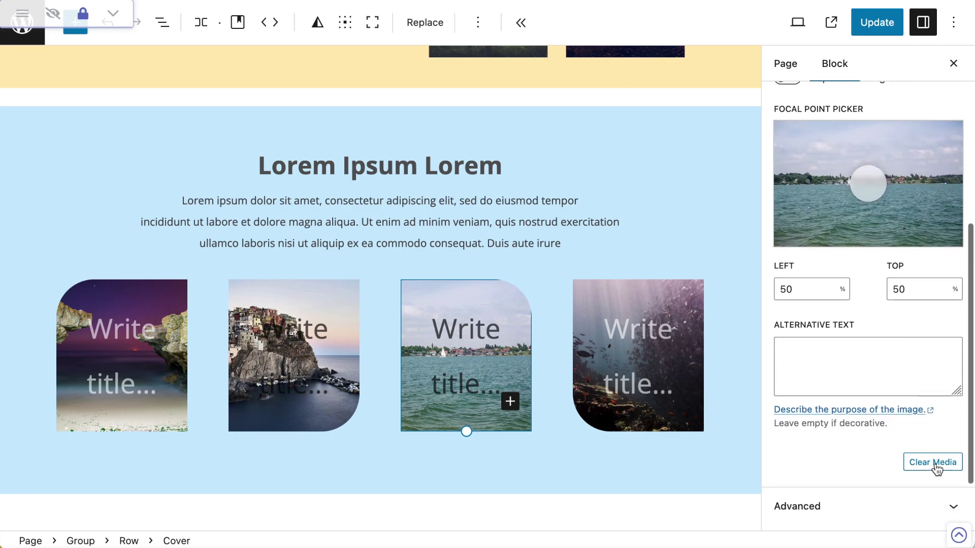
{"action": "left_click", "coordinate": [934, 462]}
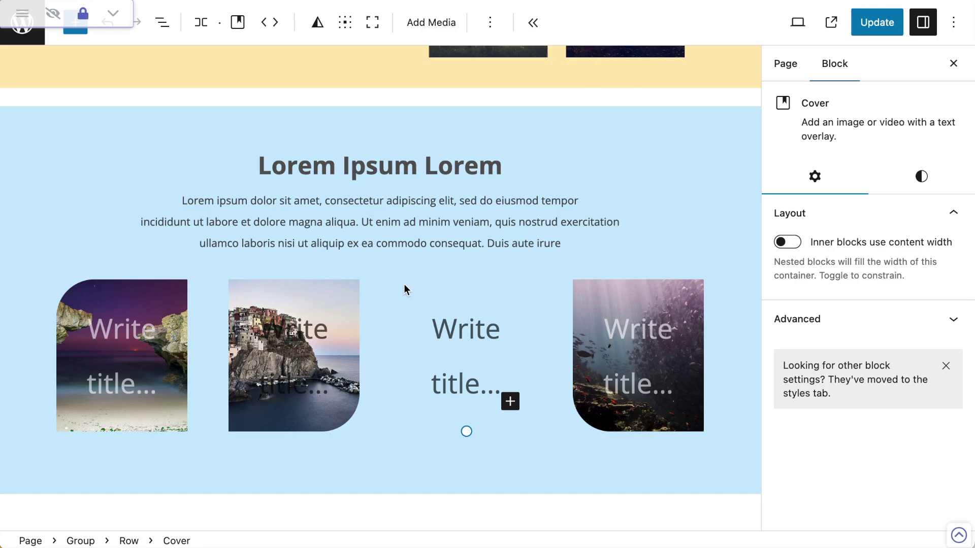
Step: Give the third Cover block a solid Vivid cyan blue overlay and set its overlay opacity to 100
{"action": "left_click", "coordinate": [921, 177]}
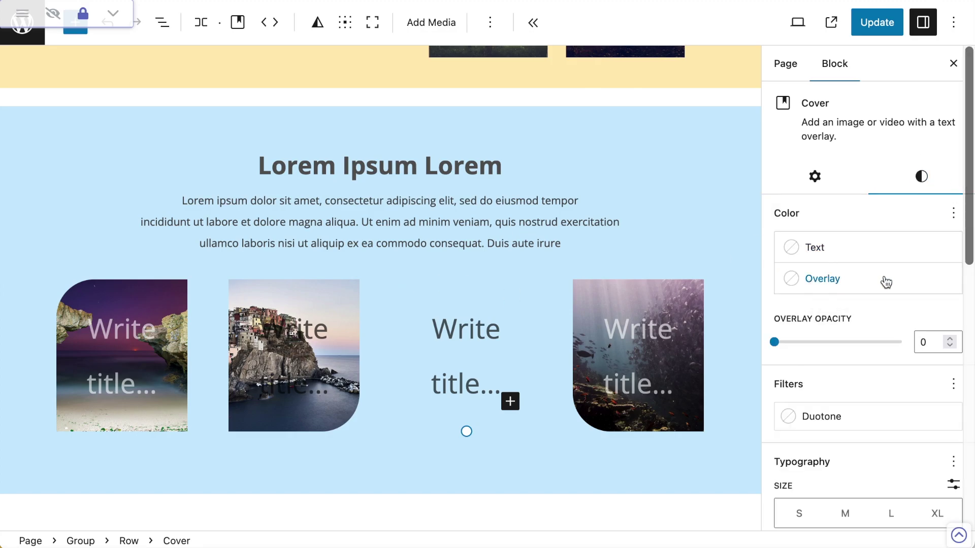
{"action": "left_click", "coordinate": [823, 289]}
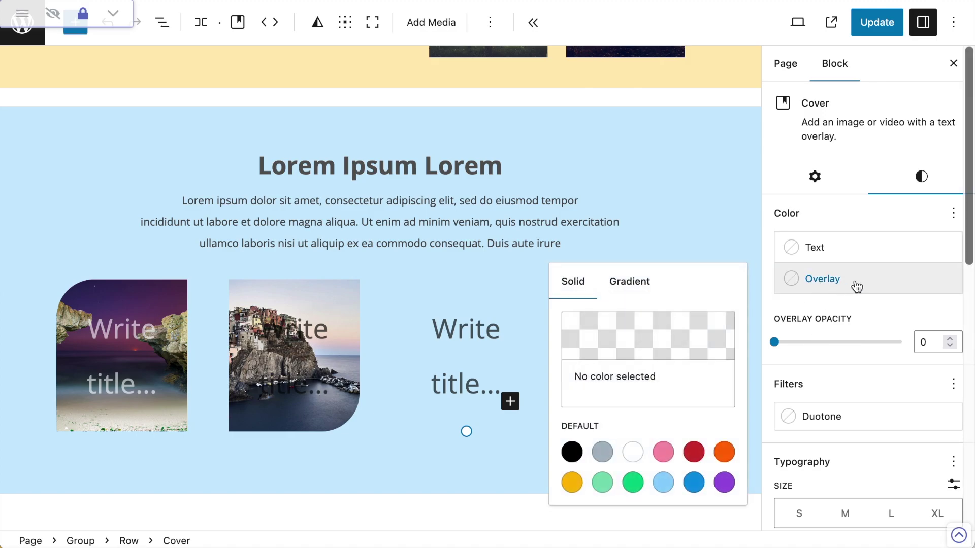
{"action": "left_click", "coordinate": [694, 482]}
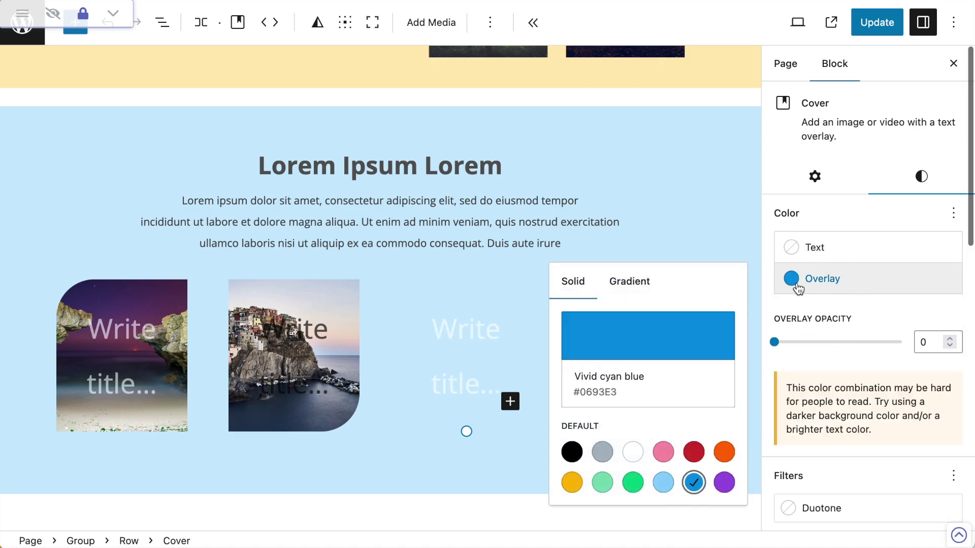
{"action": "left_click_drag", "start_coordinate": [775, 342], "coordinate": [933, 349]}
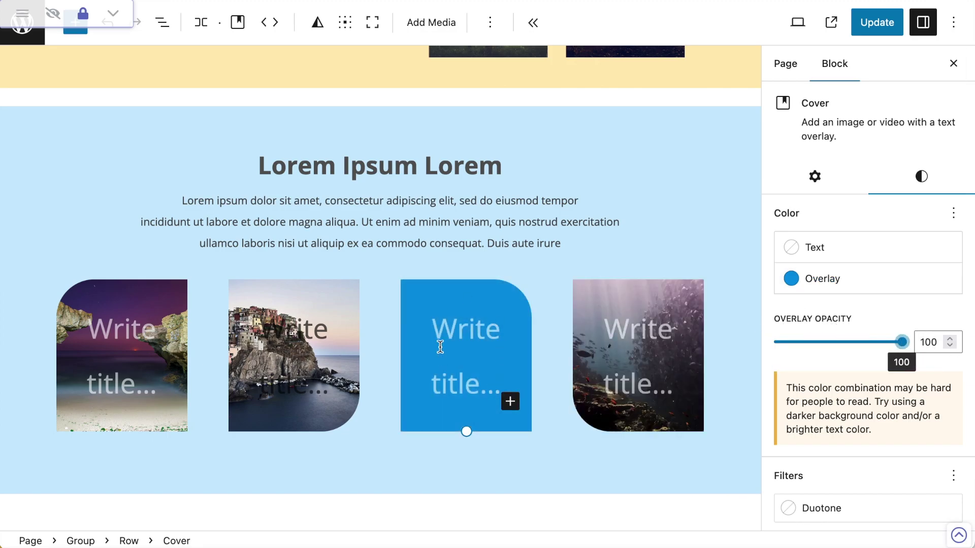
Step: Update the page and check the blue section on the published page
{"action": "left_click", "coordinate": [876, 23]}
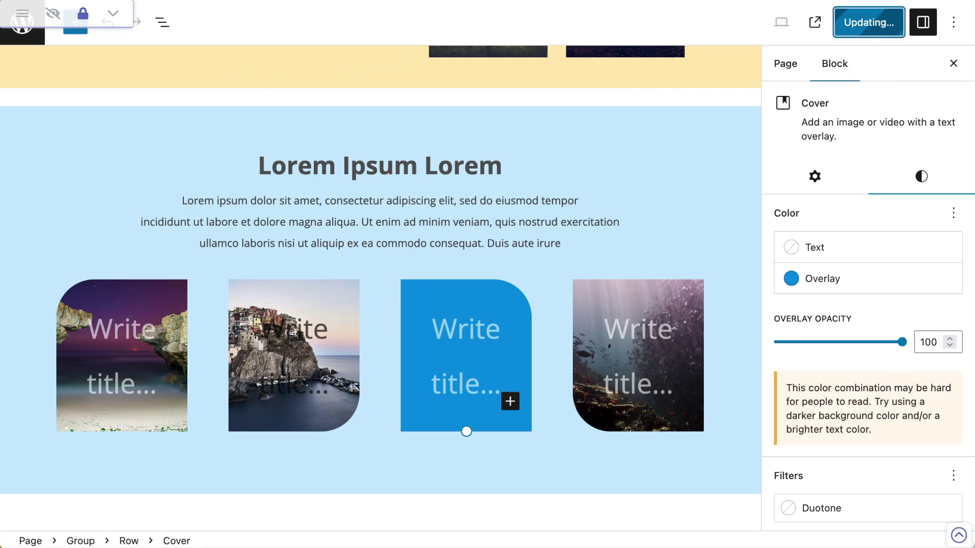
{"action": "left_click", "coordinate": [814, 26]}
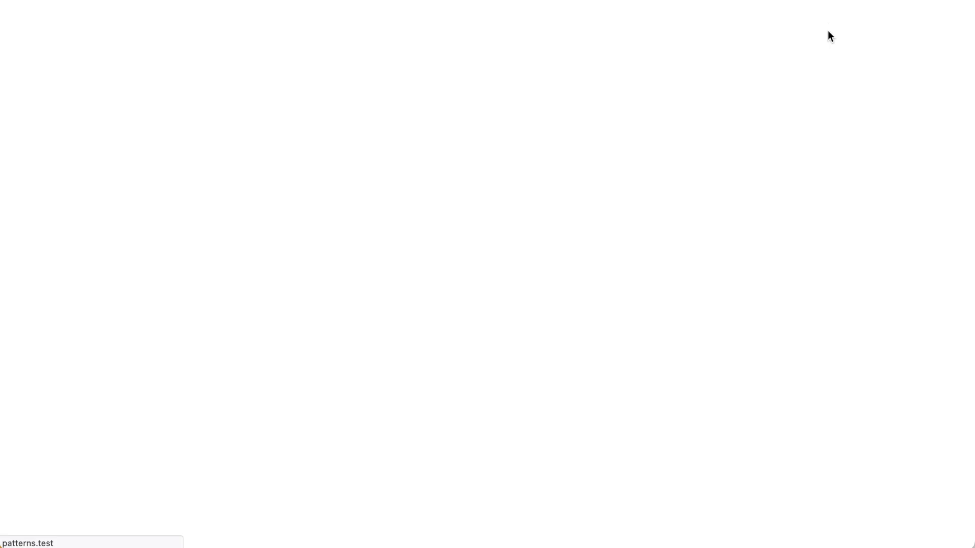
{"action": "scroll", "coordinate": [637, 336], "scroll_direction": "down", "scroll_amount": 10}
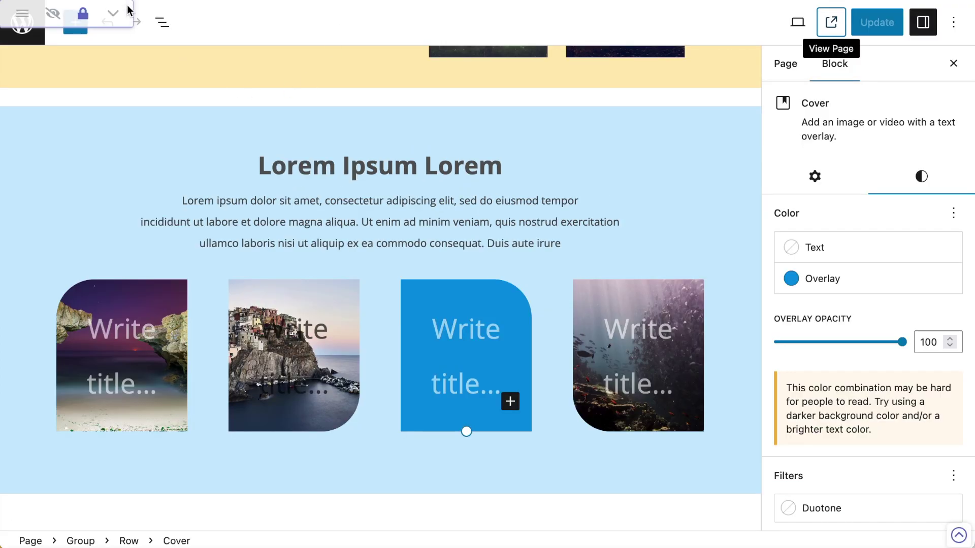
Step: Create an unsynced pattern named "1 column plus 4 x gallery row" from the blue section's Group block, and hide the block list and settings
{"action": "left_click", "coordinate": [254, 125]}
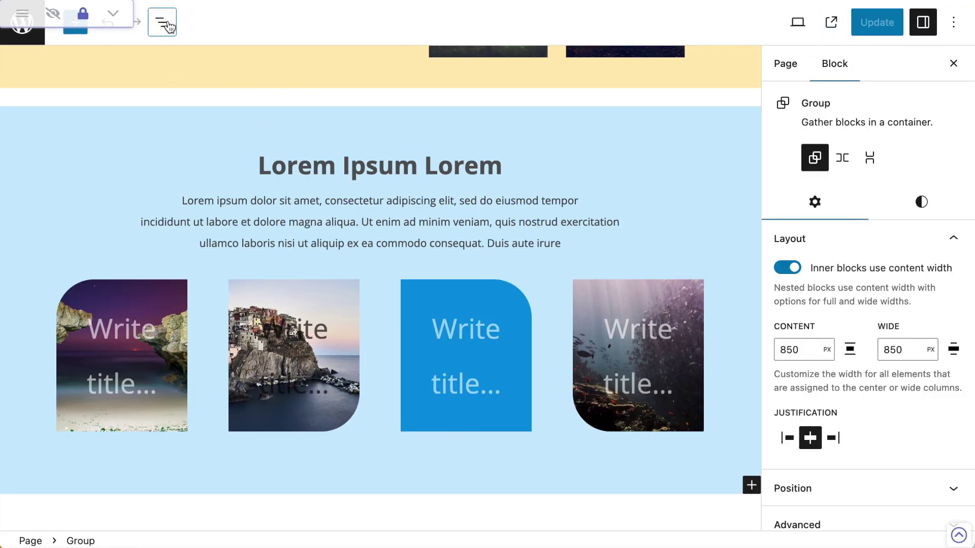
{"action": "left_click", "coordinate": [167, 25]}
{"action": "left_click", "coordinate": [252, 132]}
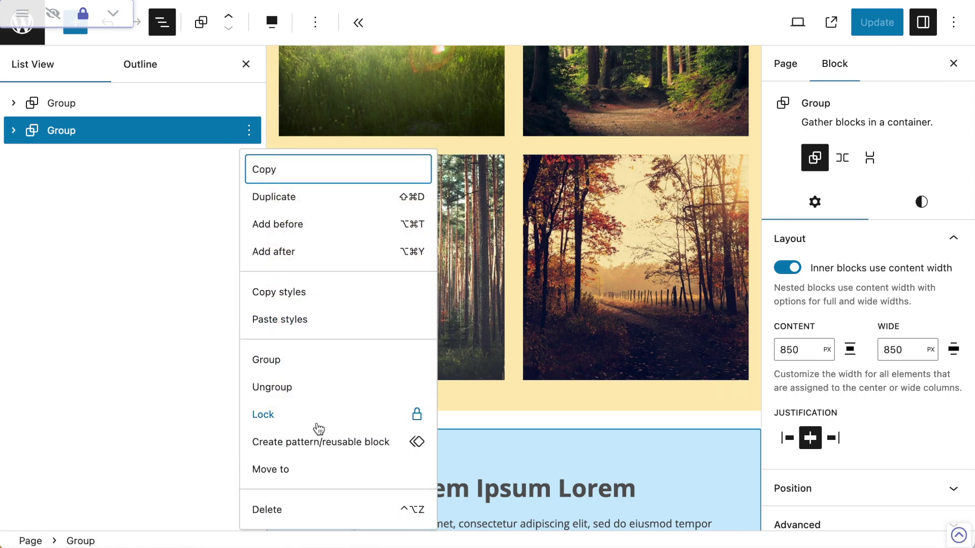
{"action": "left_click", "coordinate": [320, 440]}
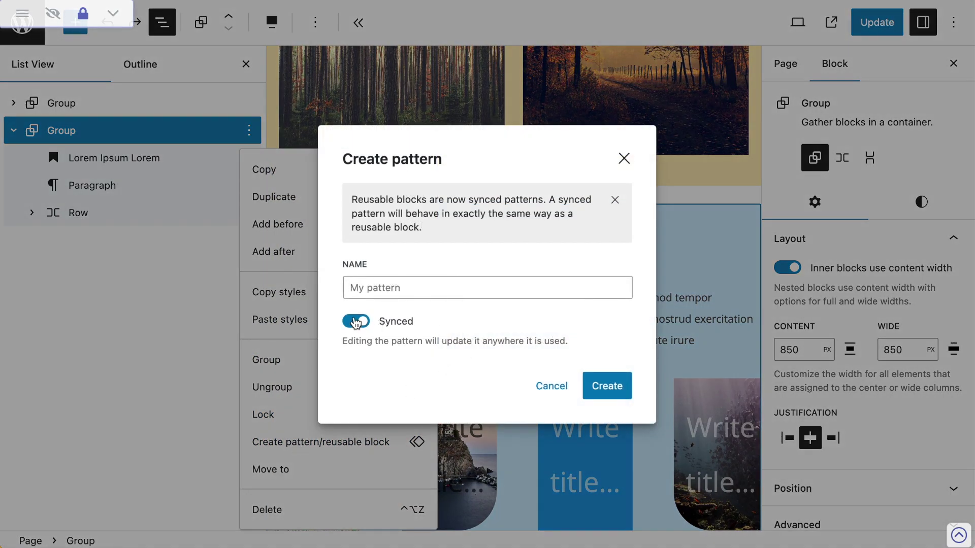
{"action": "left_click", "coordinate": [356, 321]}
{"action": "left_click", "coordinate": [390, 284]}
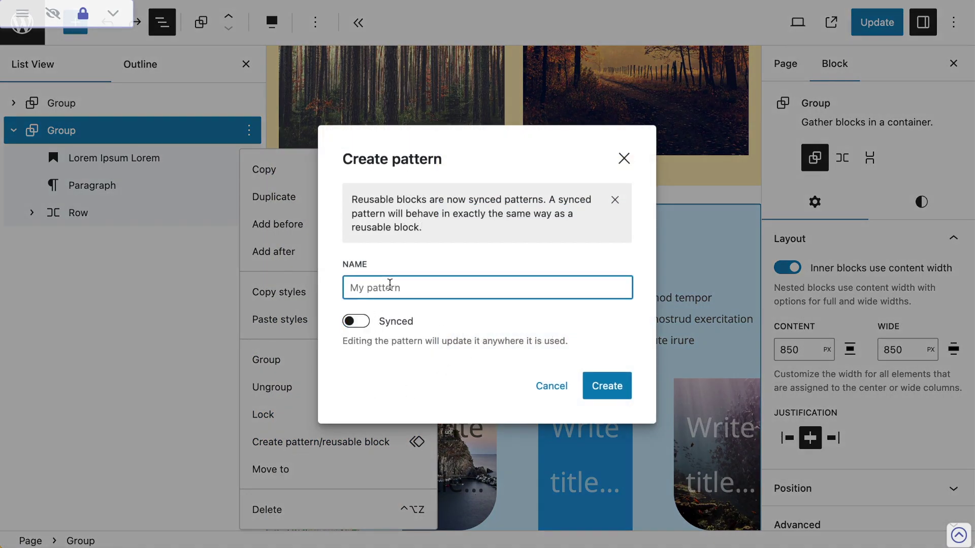
{"action": "type", "text": "1 column plus 4 x"}
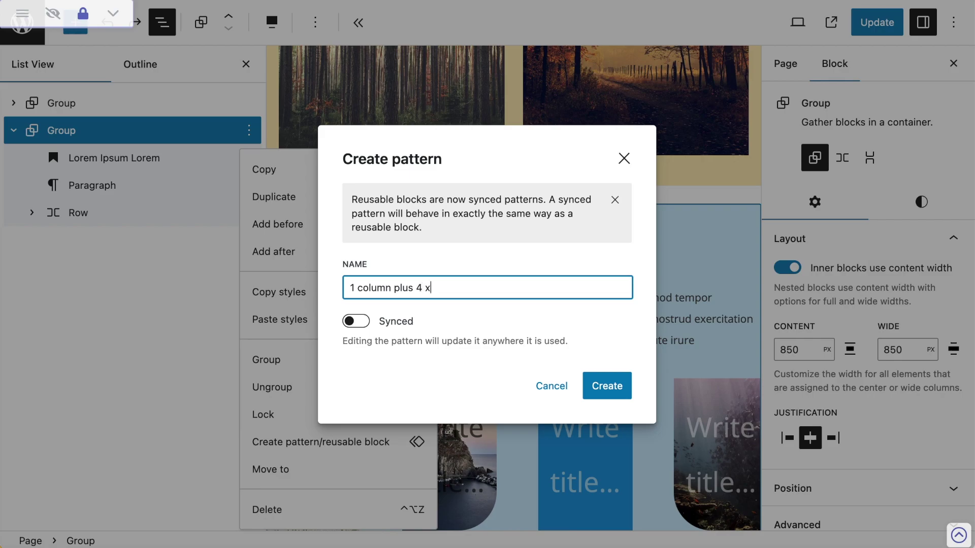
{"action": "type", "text": " gallerty row"}
{"action": "left_click", "coordinate": [611, 388]}
{"action": "left_click", "coordinate": [246, 64]}
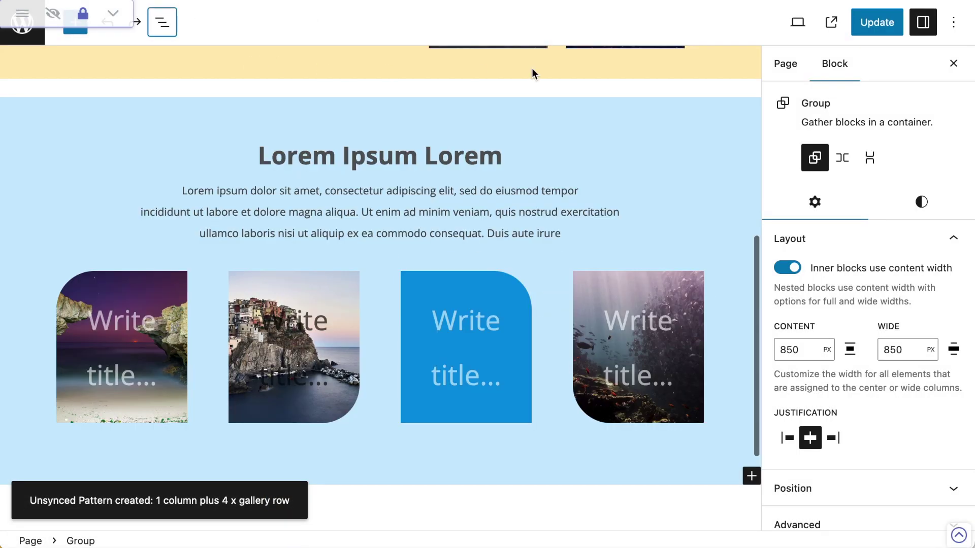
{"action": "left_click", "coordinate": [952, 64]}
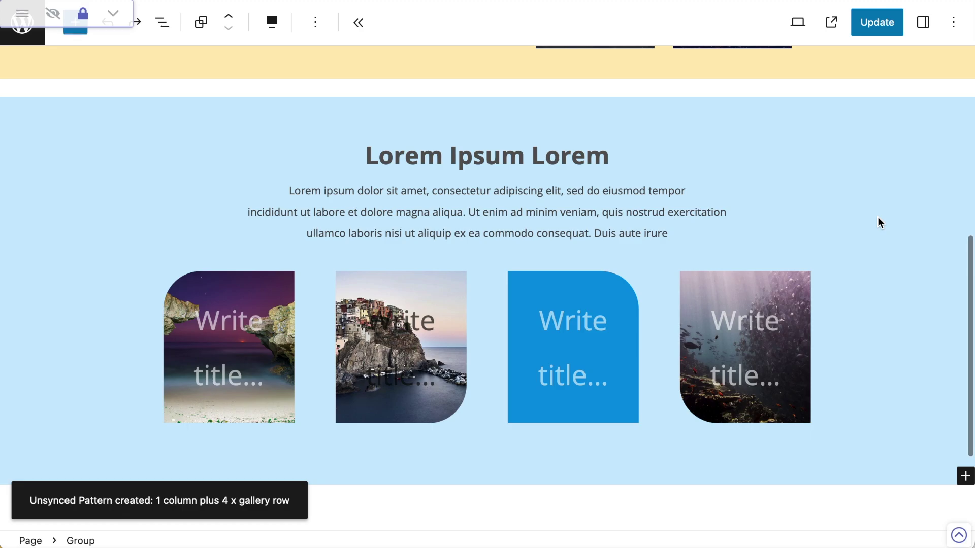